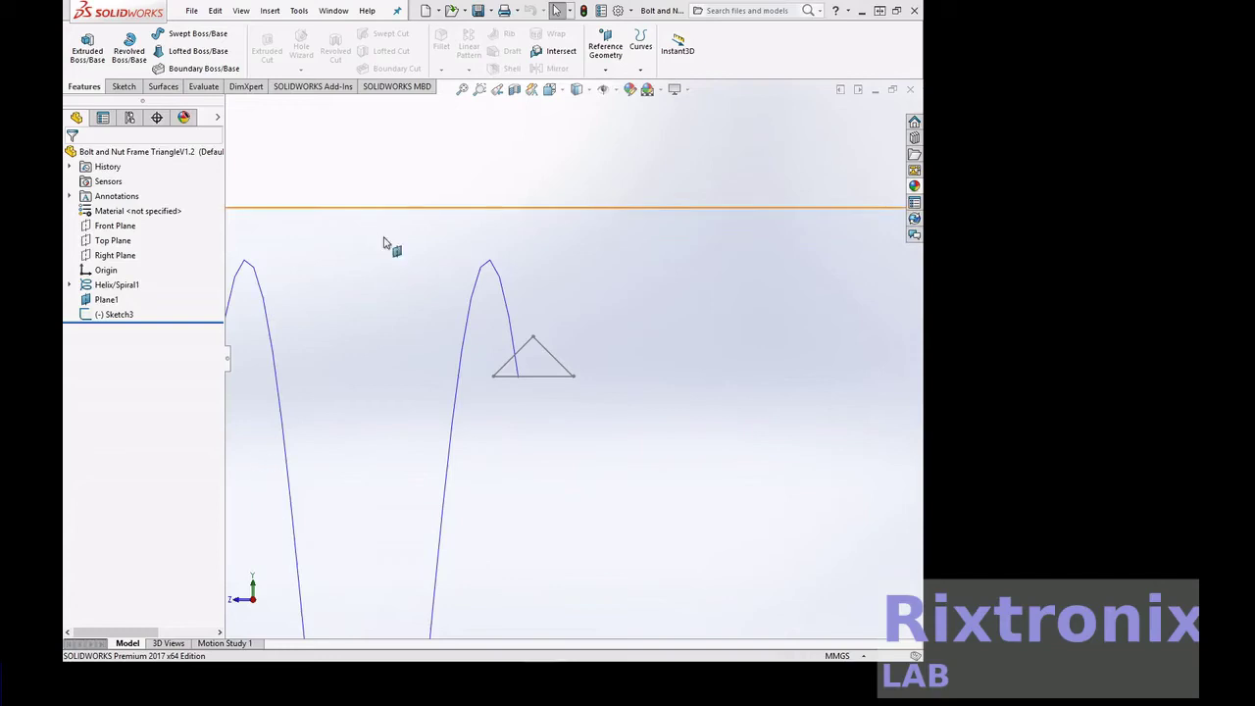
- Sweep the Sketch3 triangle profile along Helix/Spiral1 to create the thread feature Sweep1
left_click(461, 90)
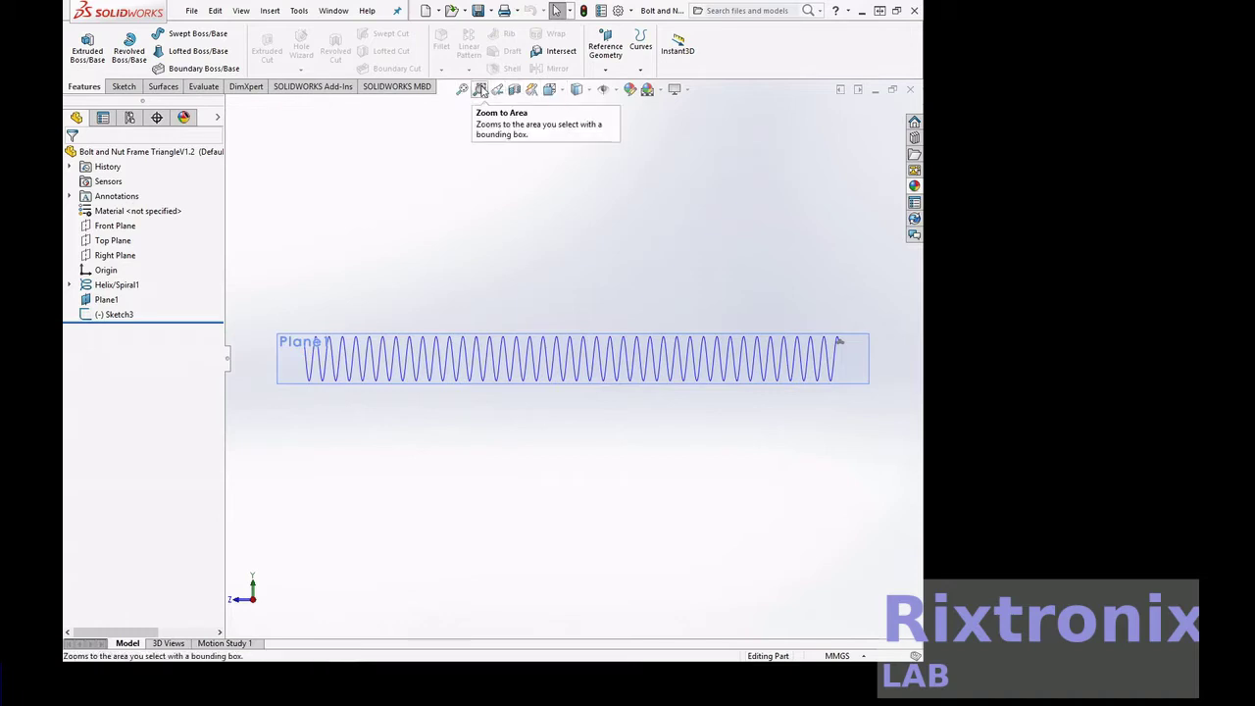
left_click(480, 90)
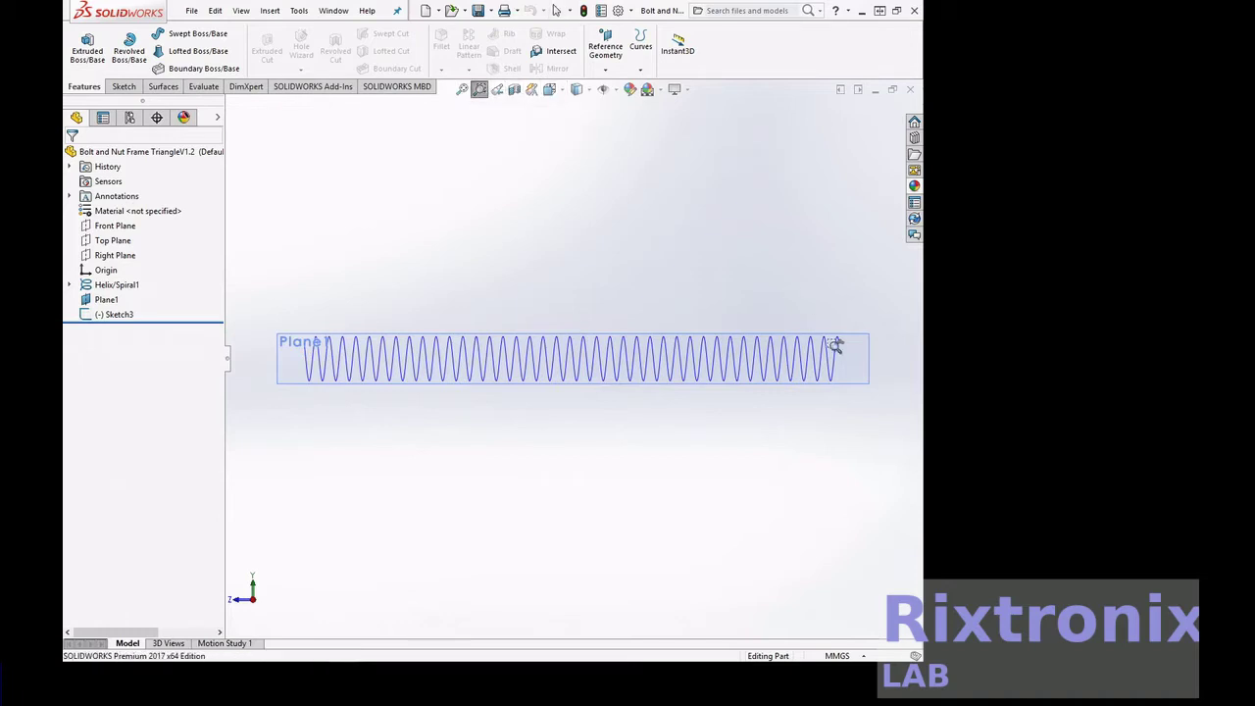
left_click_drag(823, 324, 872, 359)
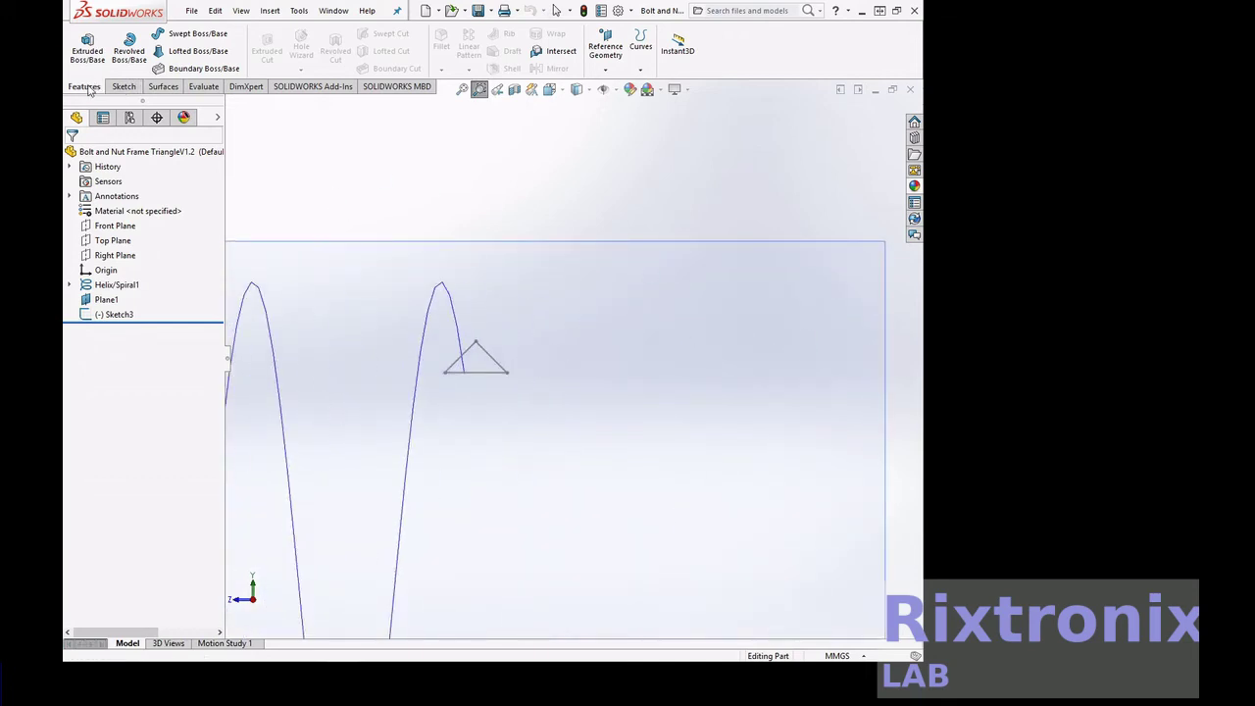
left_click(183, 38)
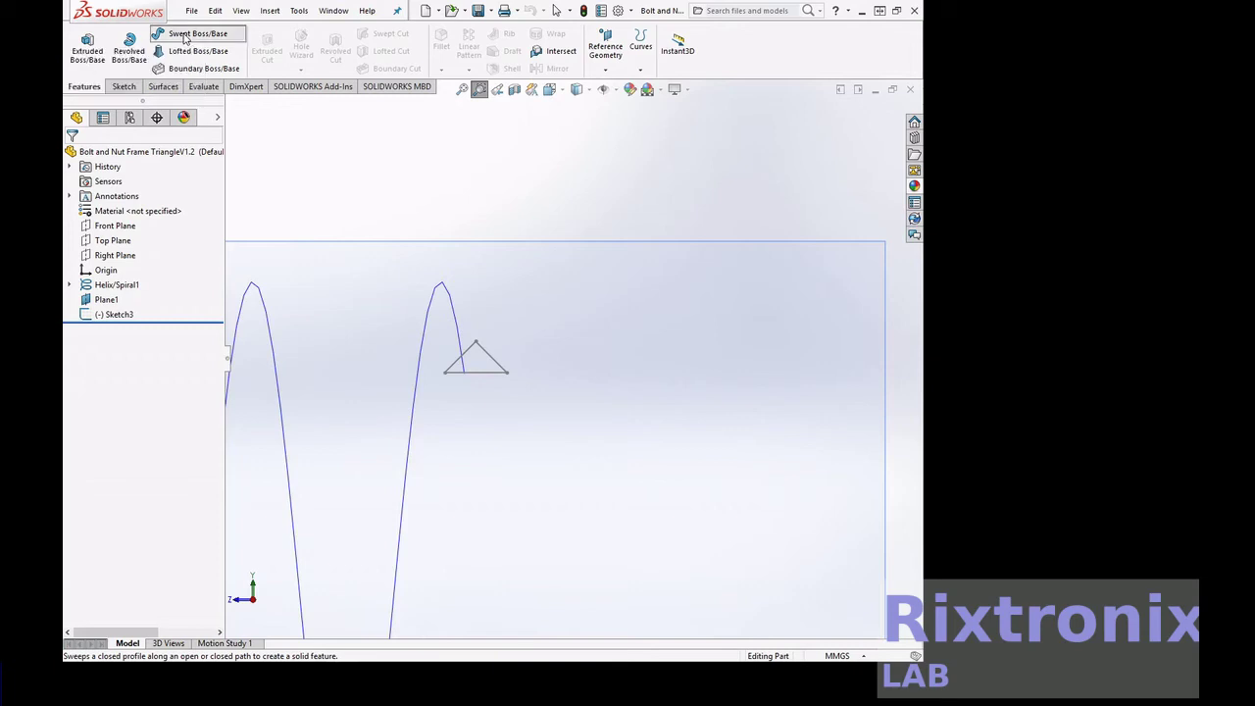
left_click(492, 369)
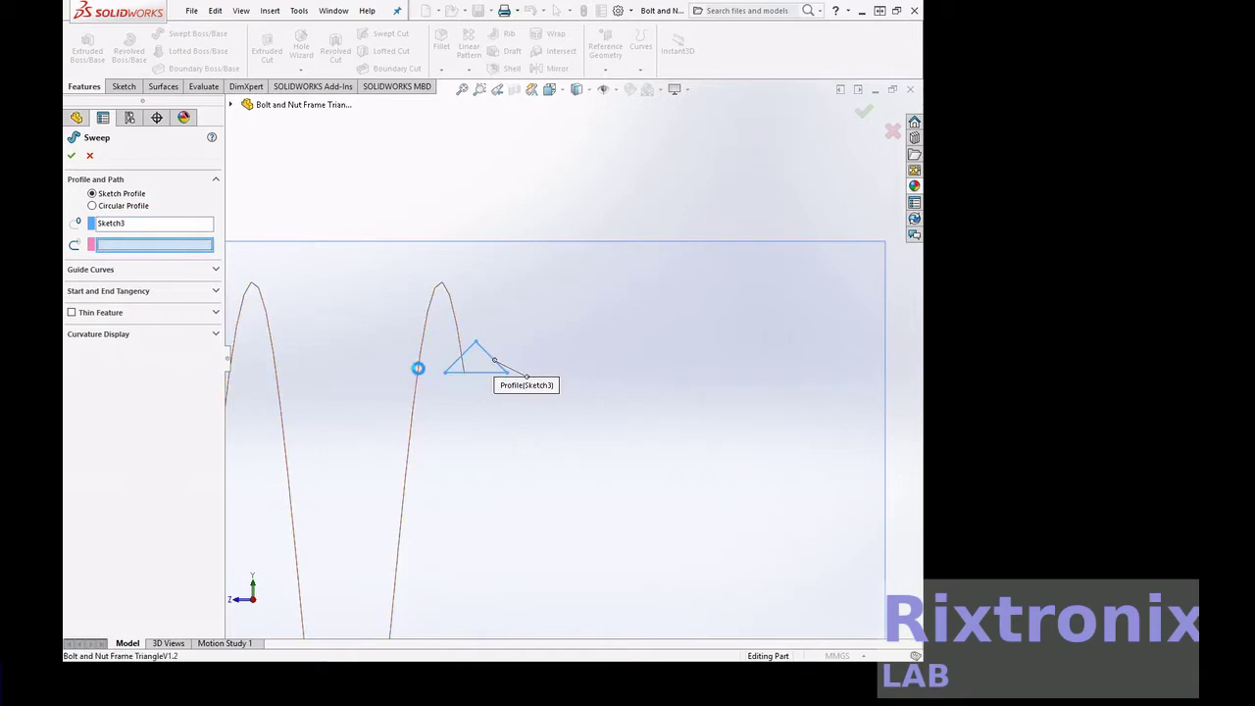
left_click(418, 368)
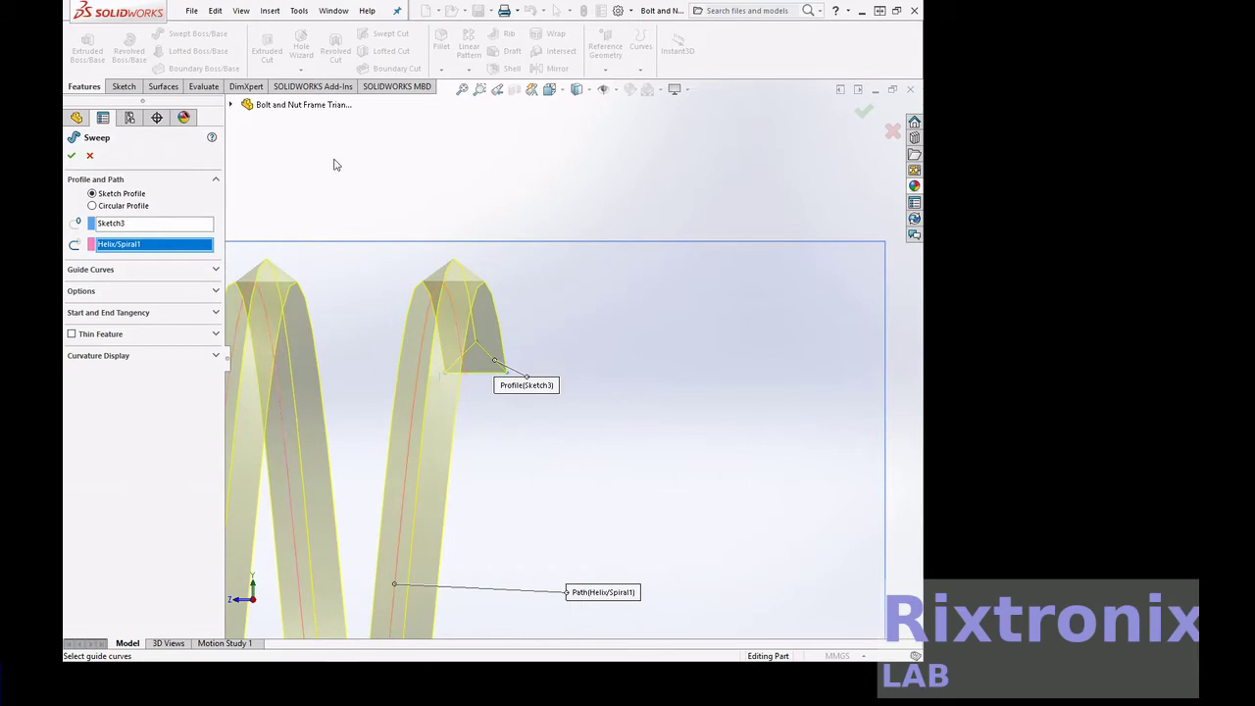
left_click(462, 90)
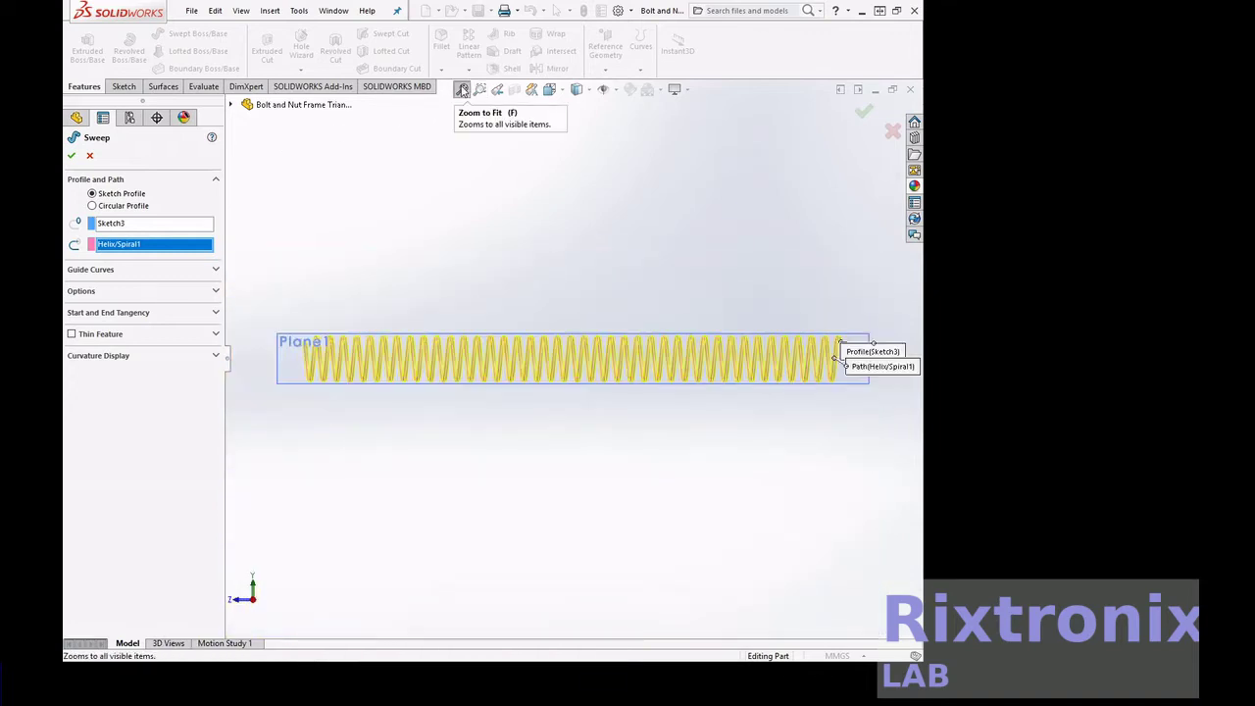
left_click(75, 158)
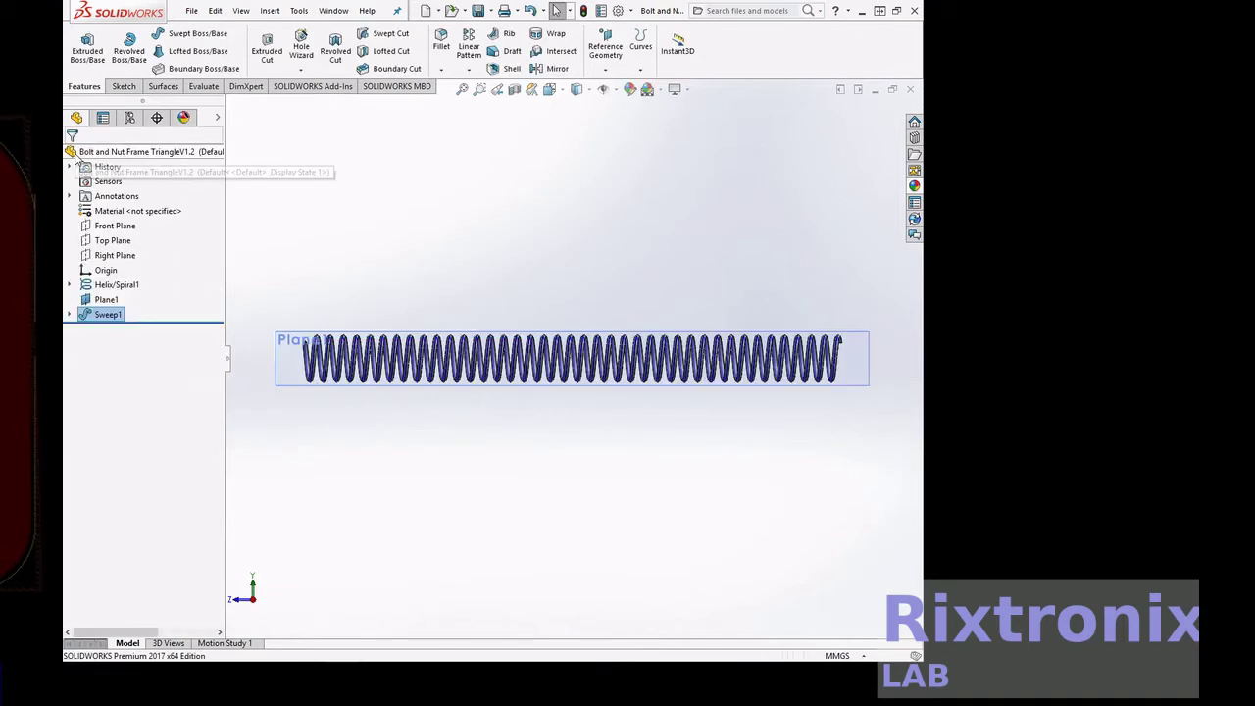
- Save the part as 'Bolt Self Taped 150mm V1.1.0' with an updated version number
left_click(192, 11)
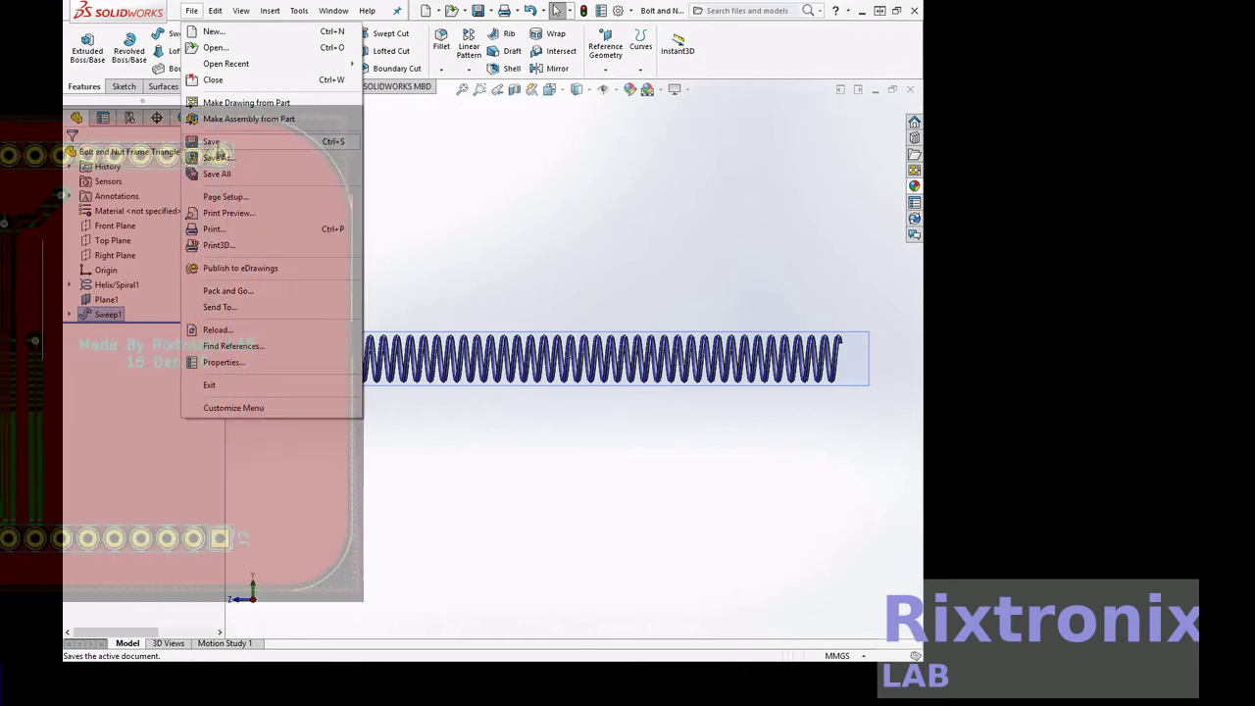
left_click(217, 146)
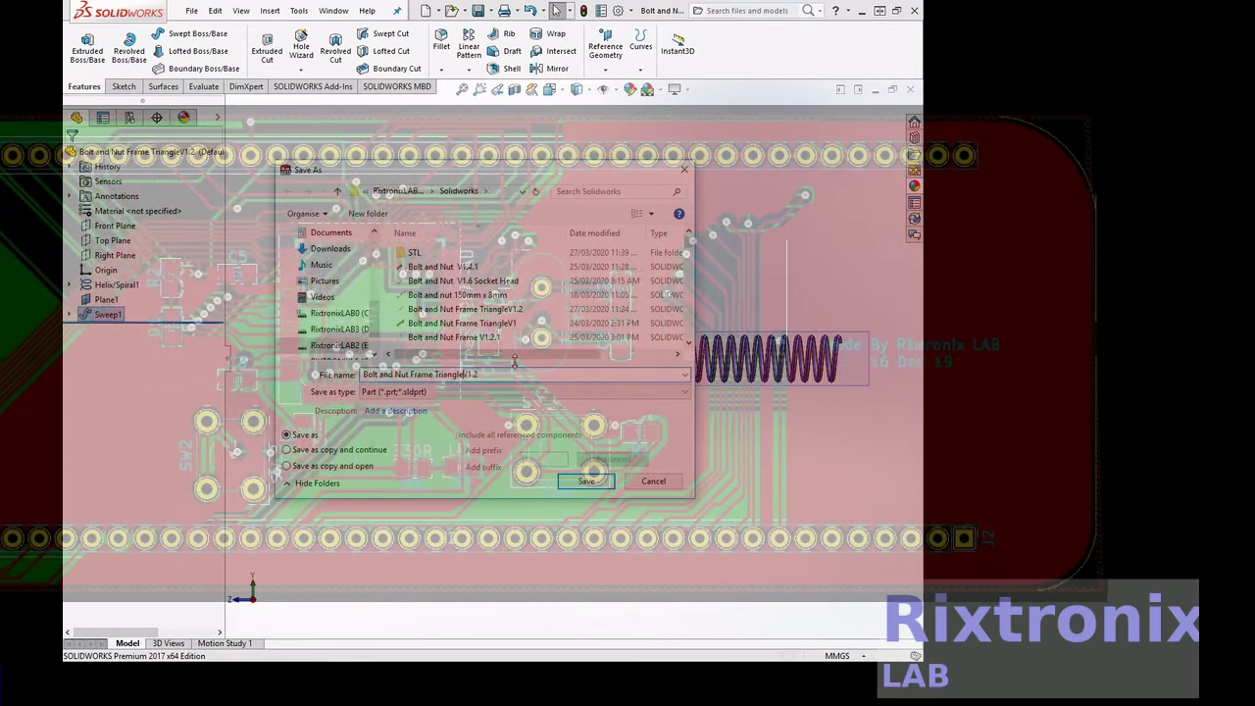
key("shift+End")
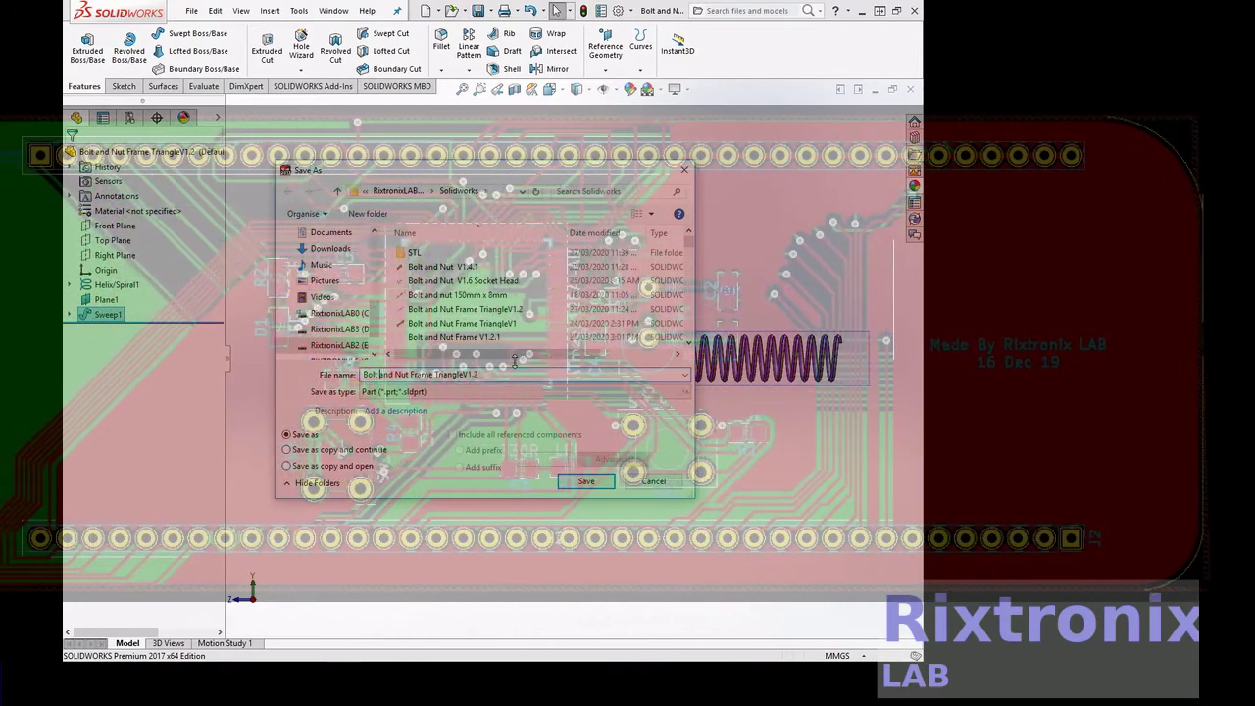
type("Se")
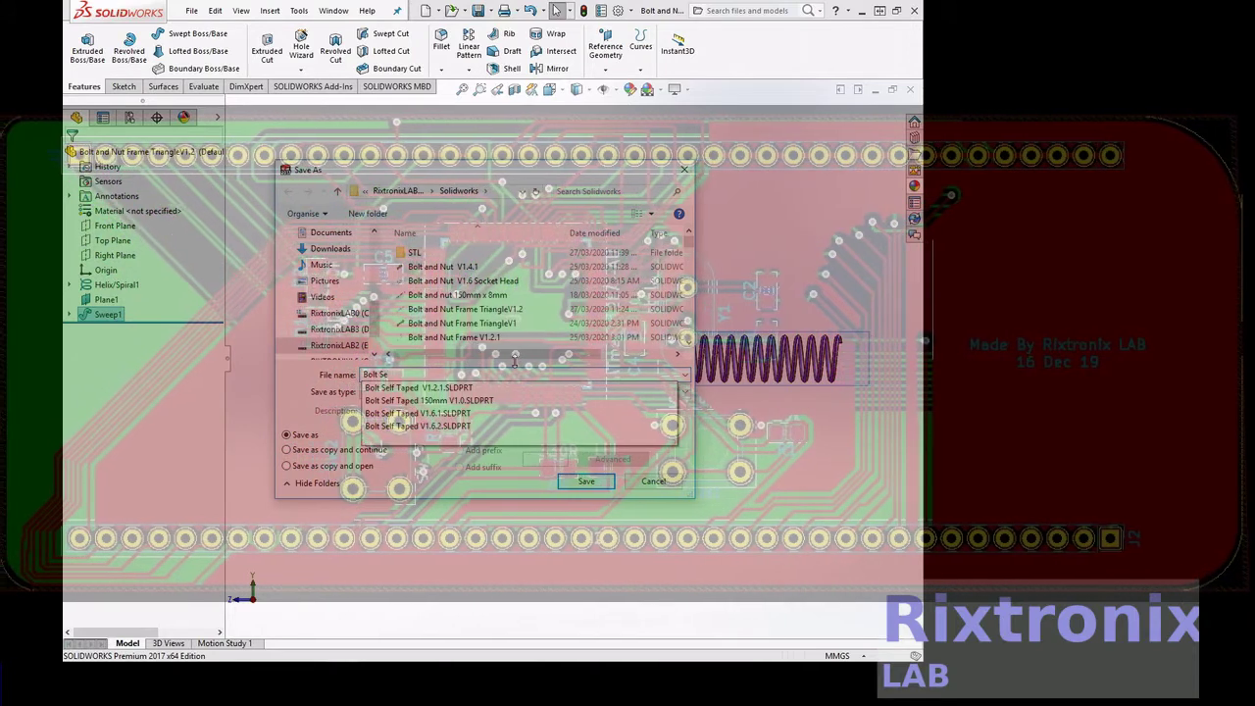
key("Down")
key("Down")
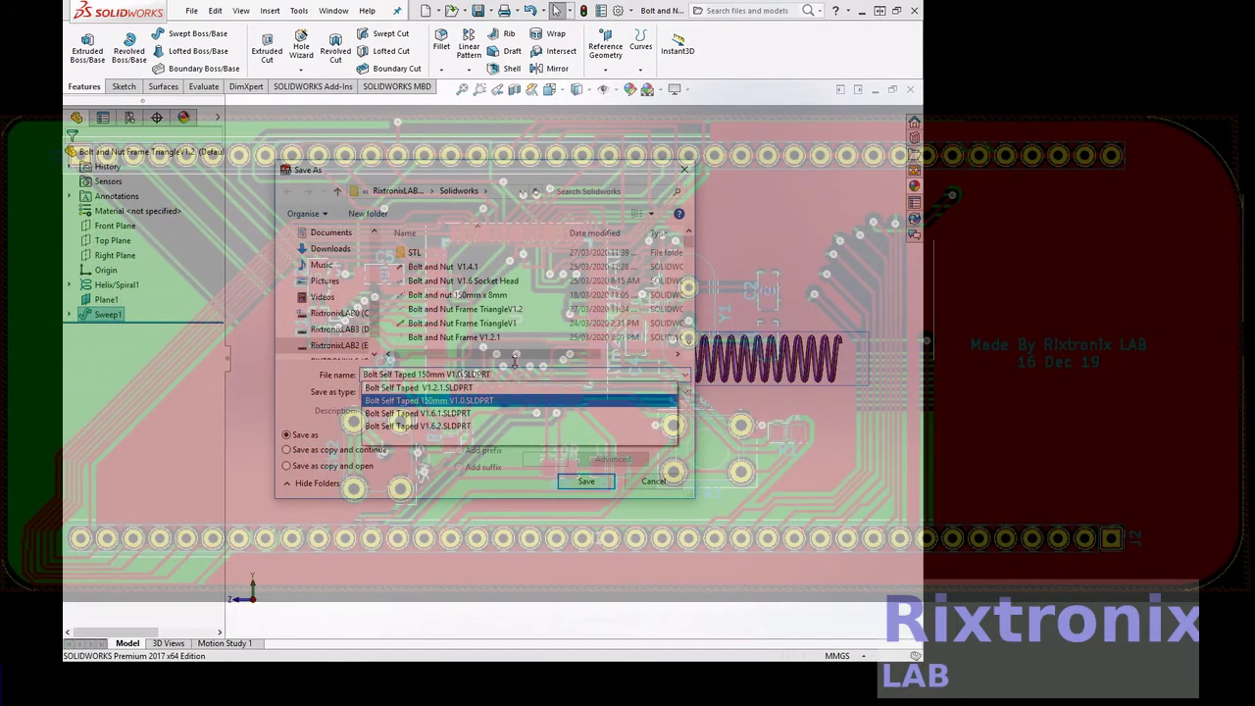
key("Left")
key("Left")
key("Left")
type("2.")
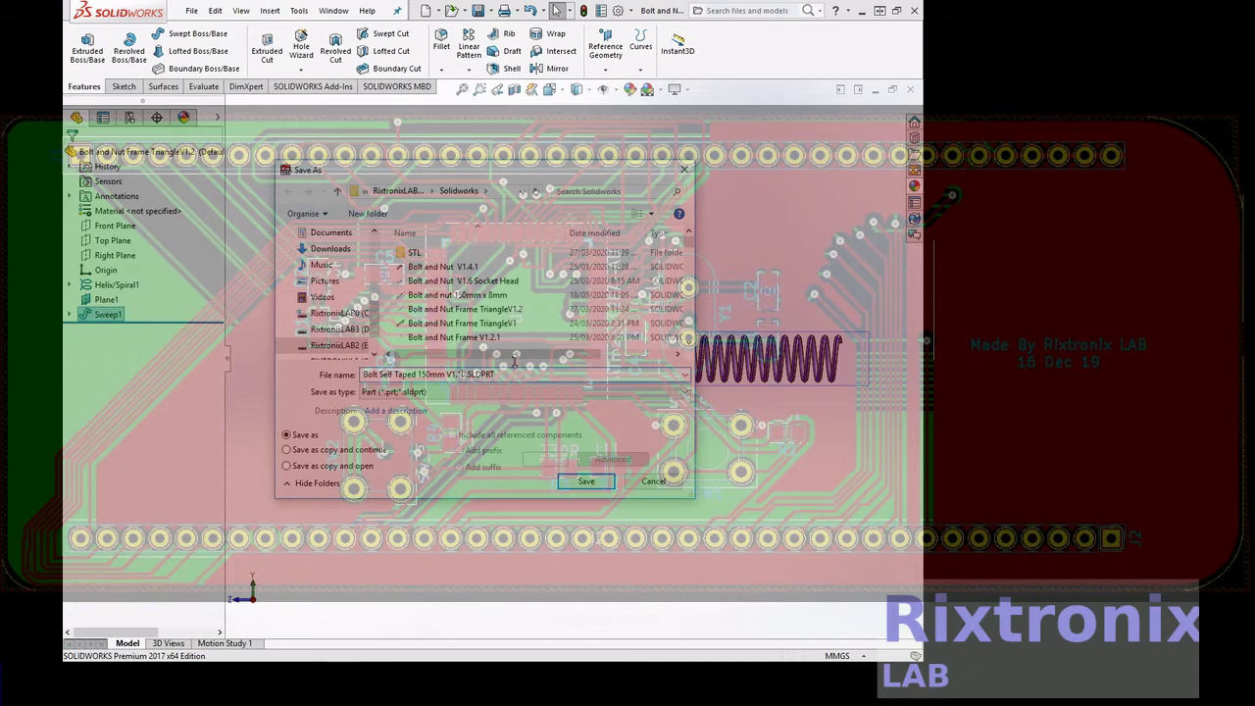
type("2")
left_click(579, 481)
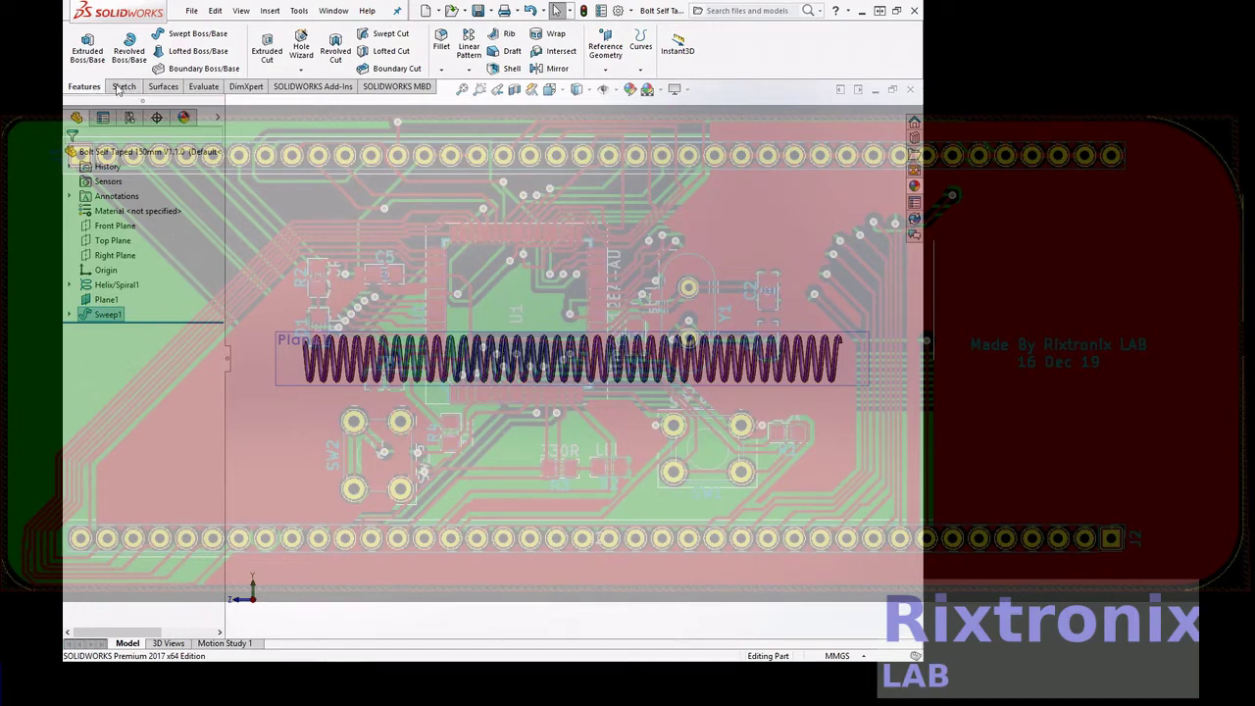
- Create Plane2 offset 10 mm from the Front Plane, with the offset direction flipped
left_click(116, 255)
left_click(107, 241)
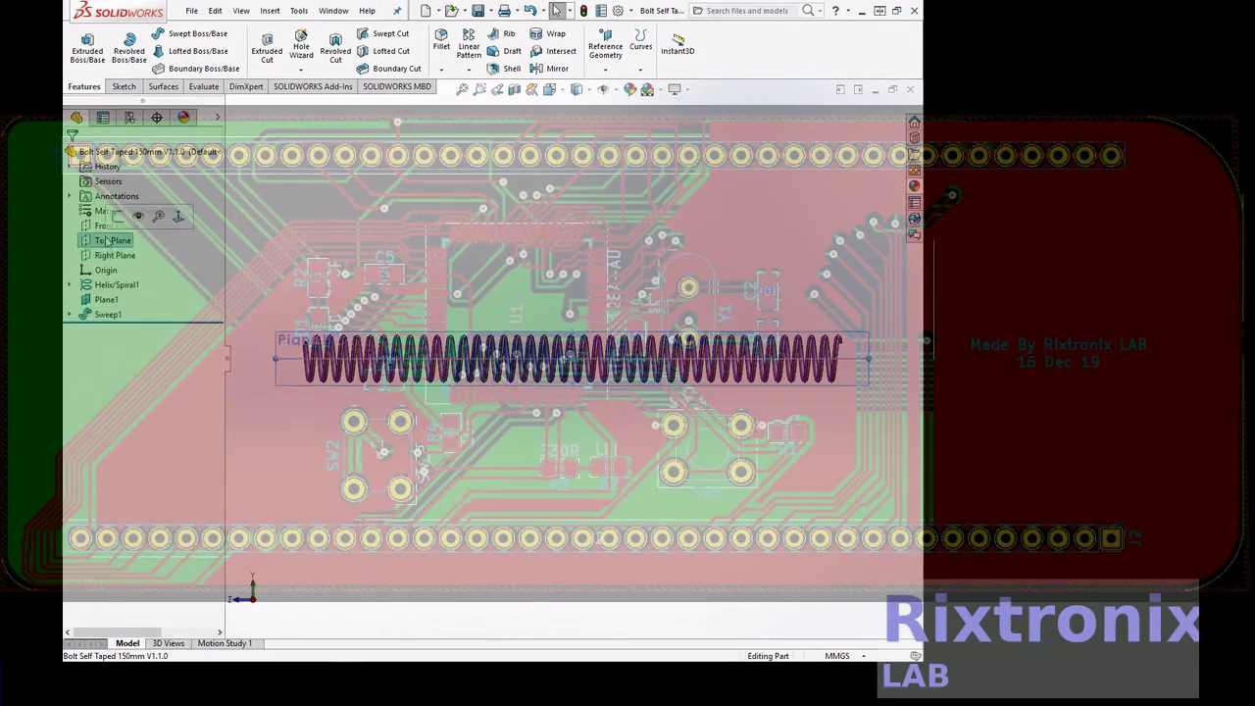
left_click(105, 228)
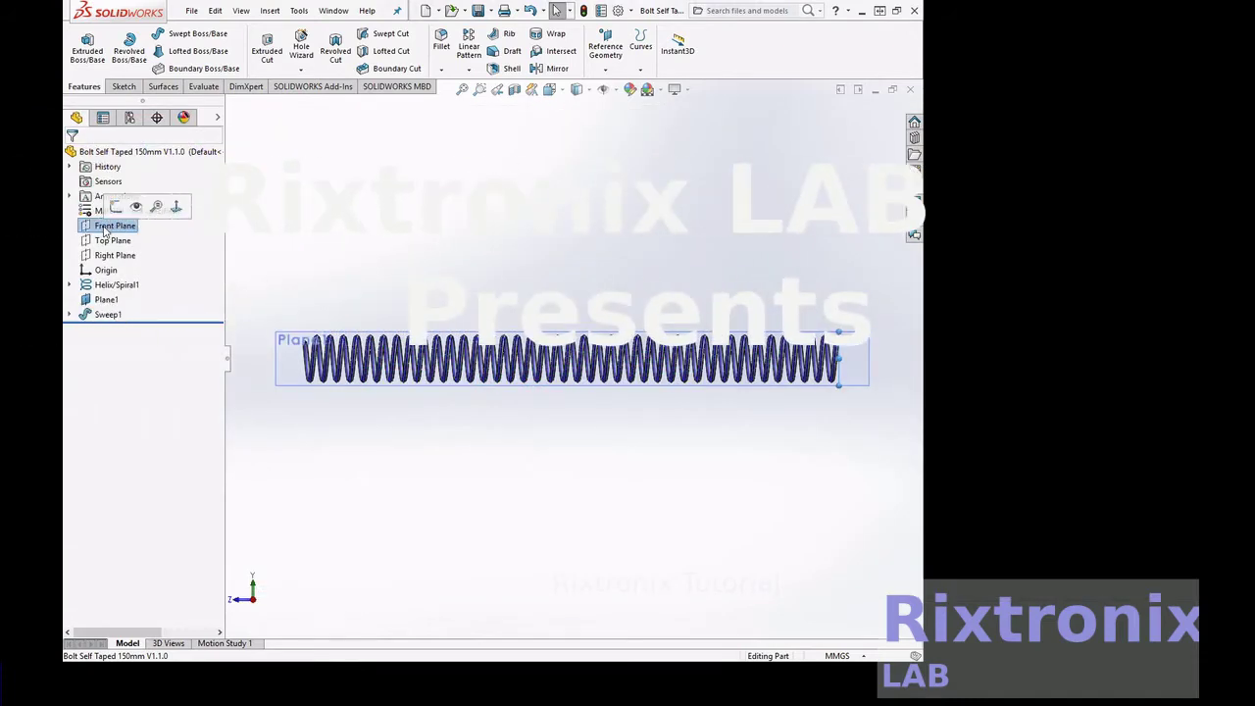
left_click(606, 72)
left_click(616, 85)
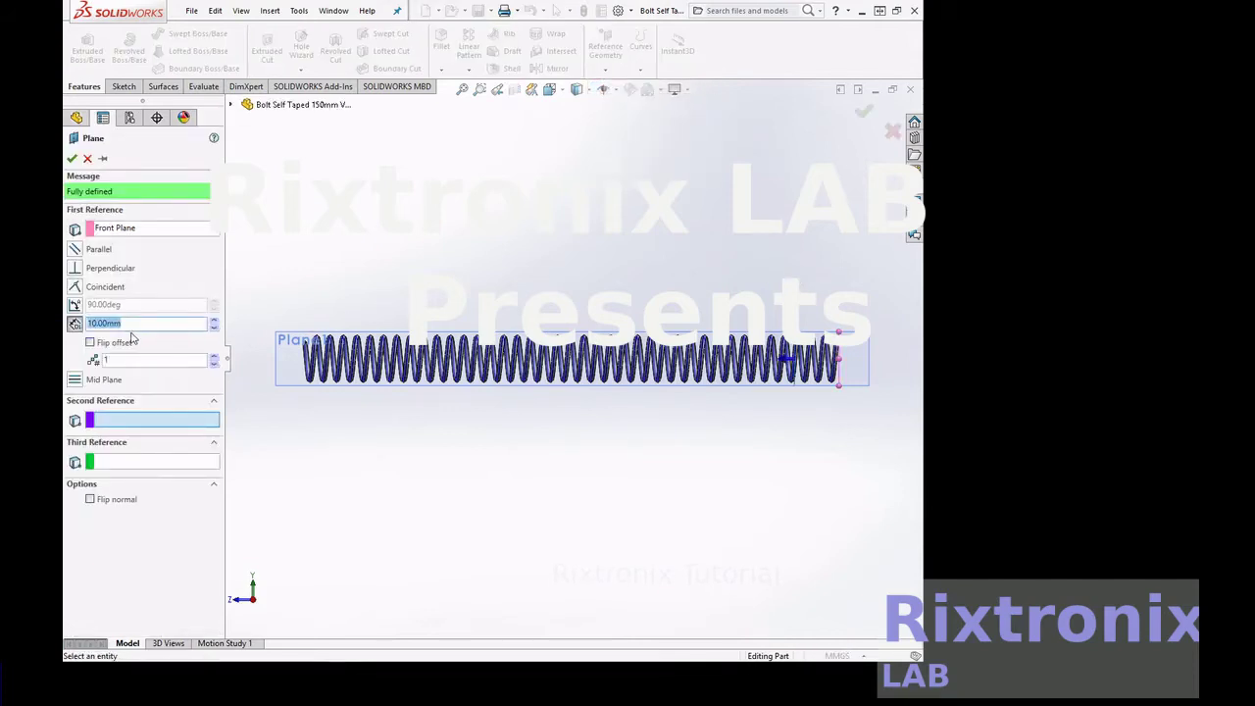
left_click(91, 342)
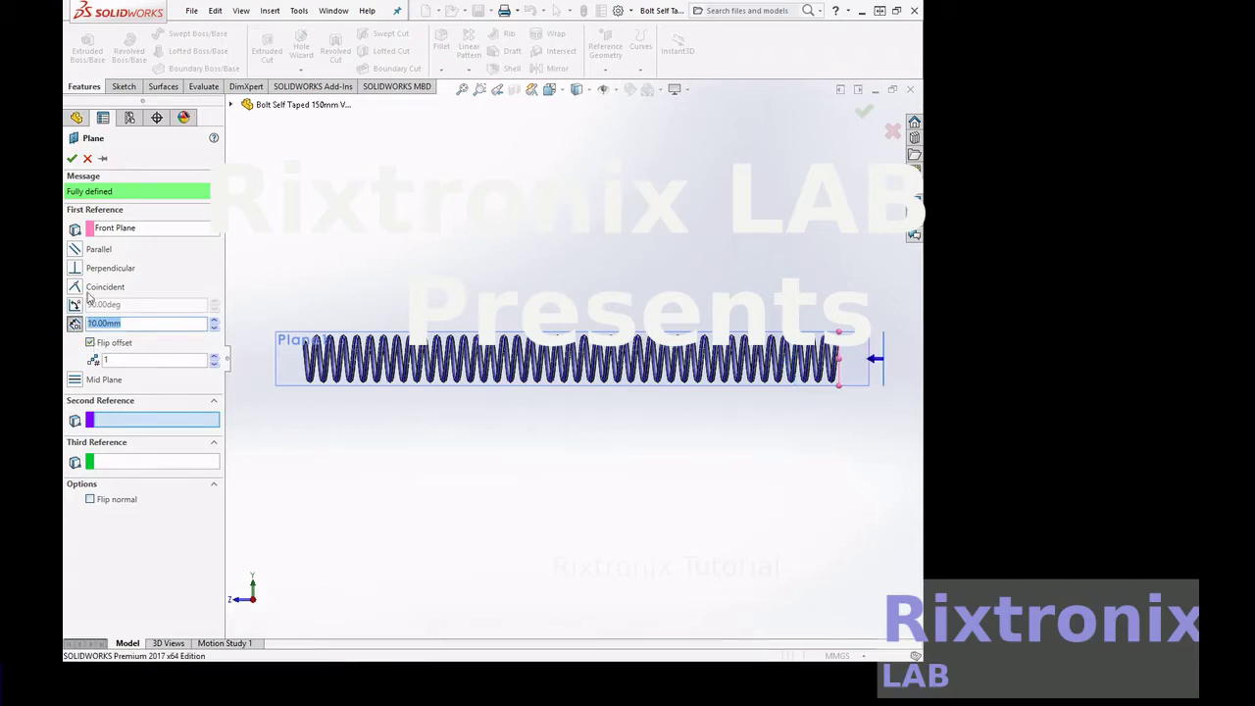
left_click(74, 159)
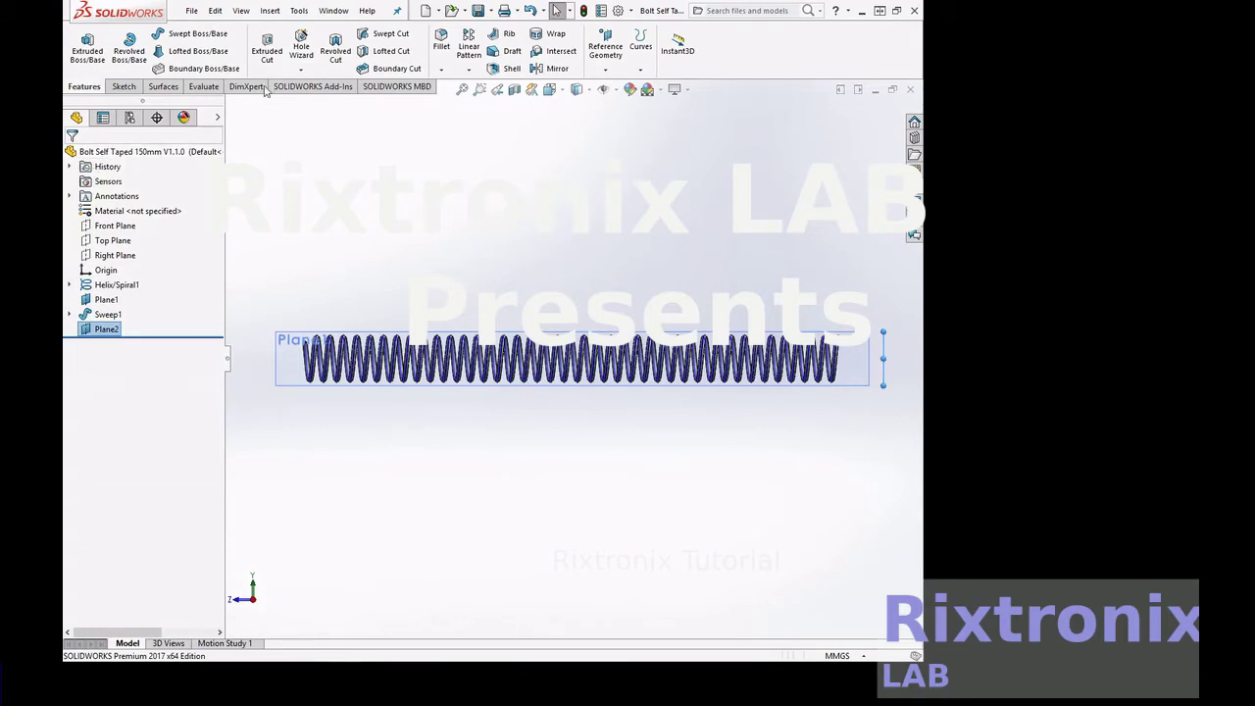
- Create Plane3 offset 150 mm from Plane2 at the thread's far end
left_click(606, 71)
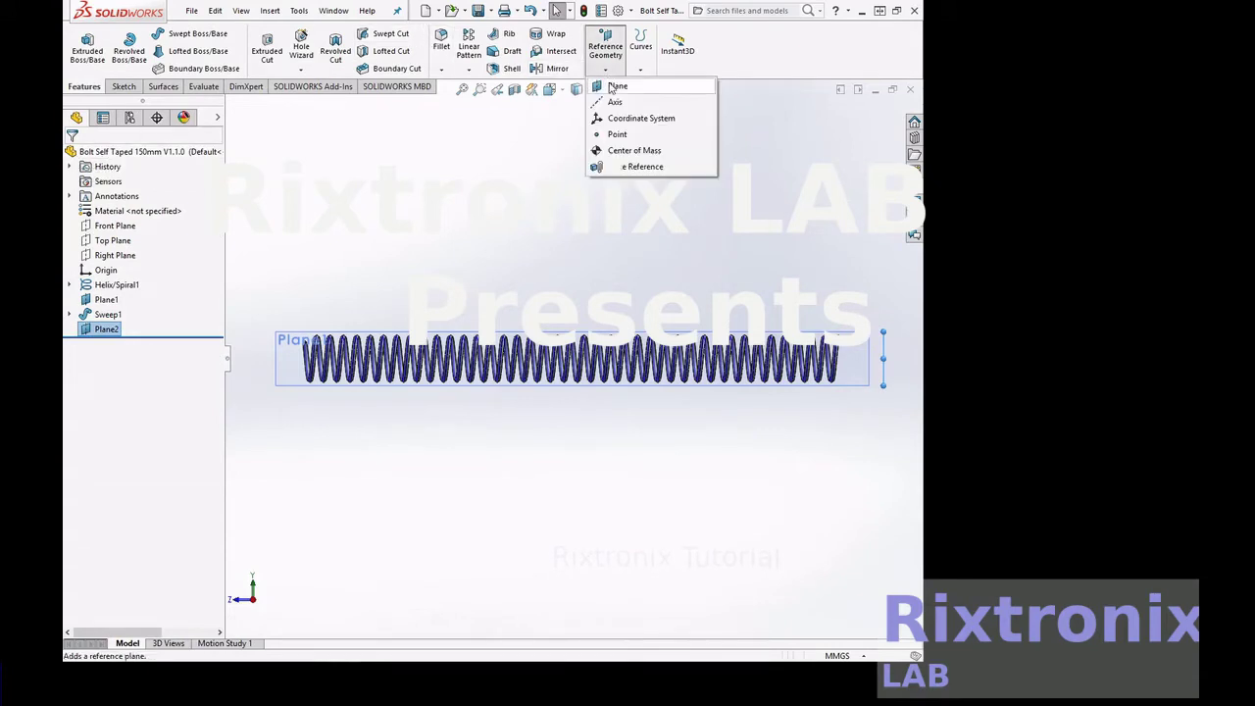
left_click(616, 86)
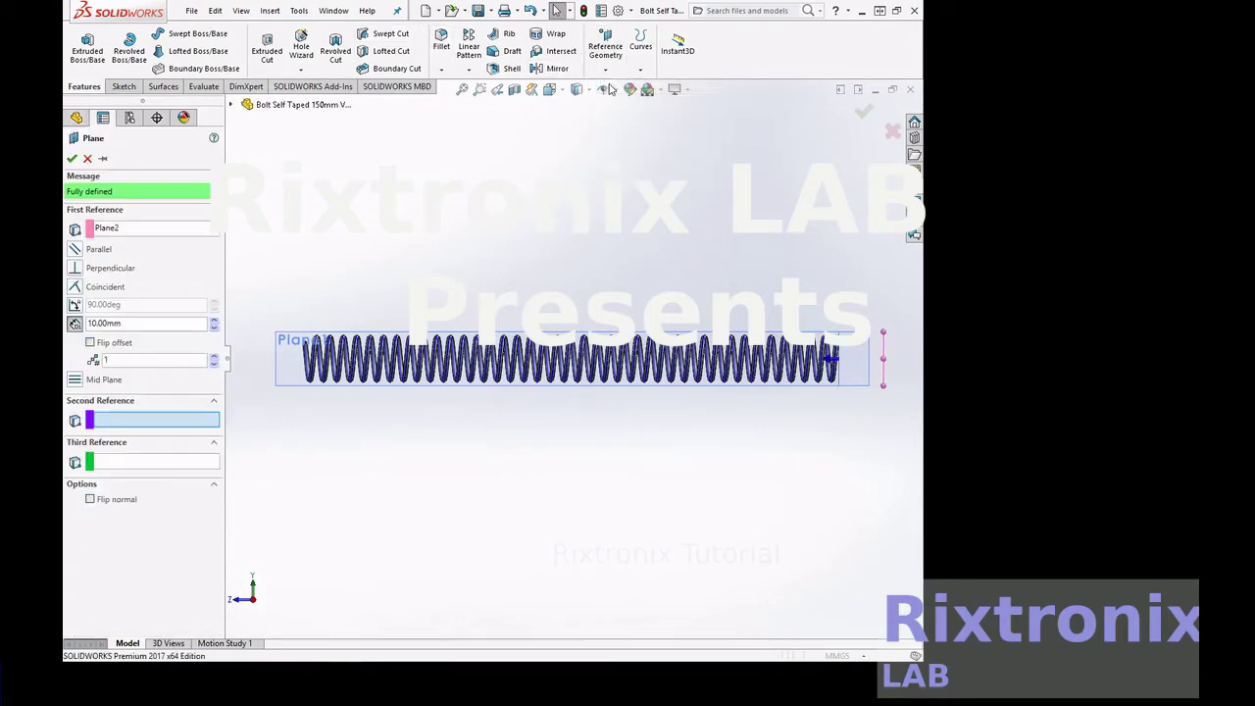
left_click(92, 322)
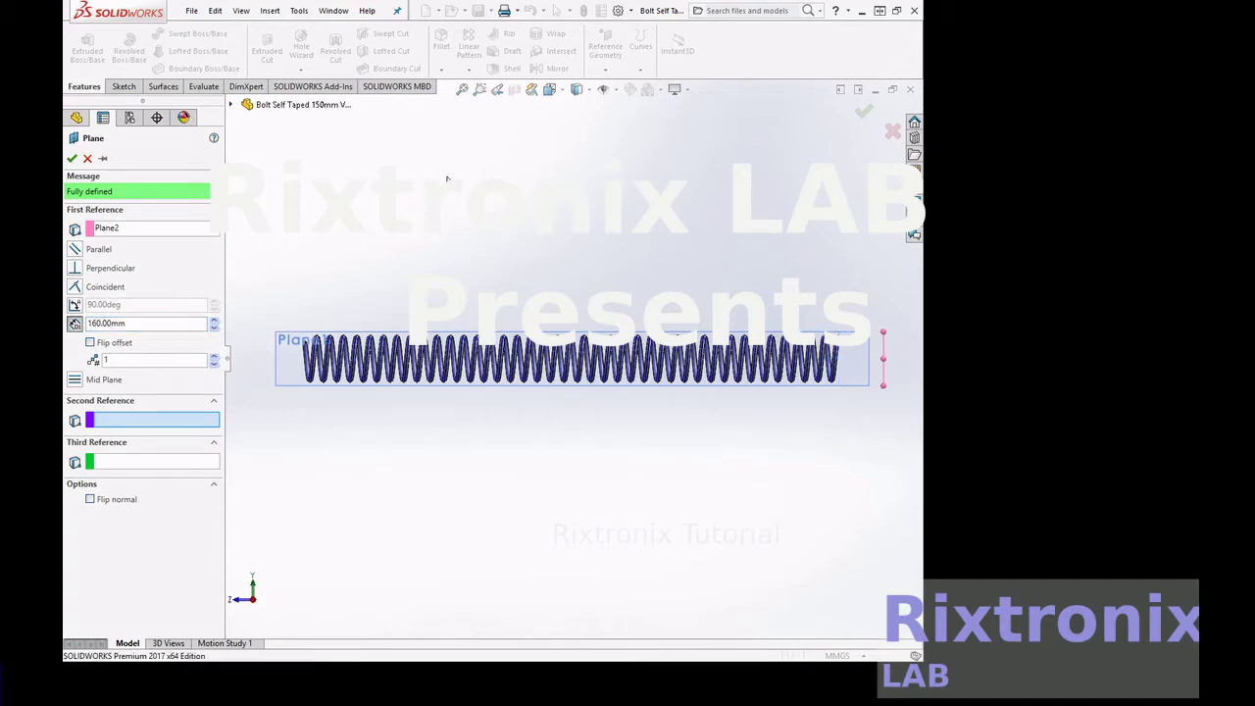
left_click(462, 93)
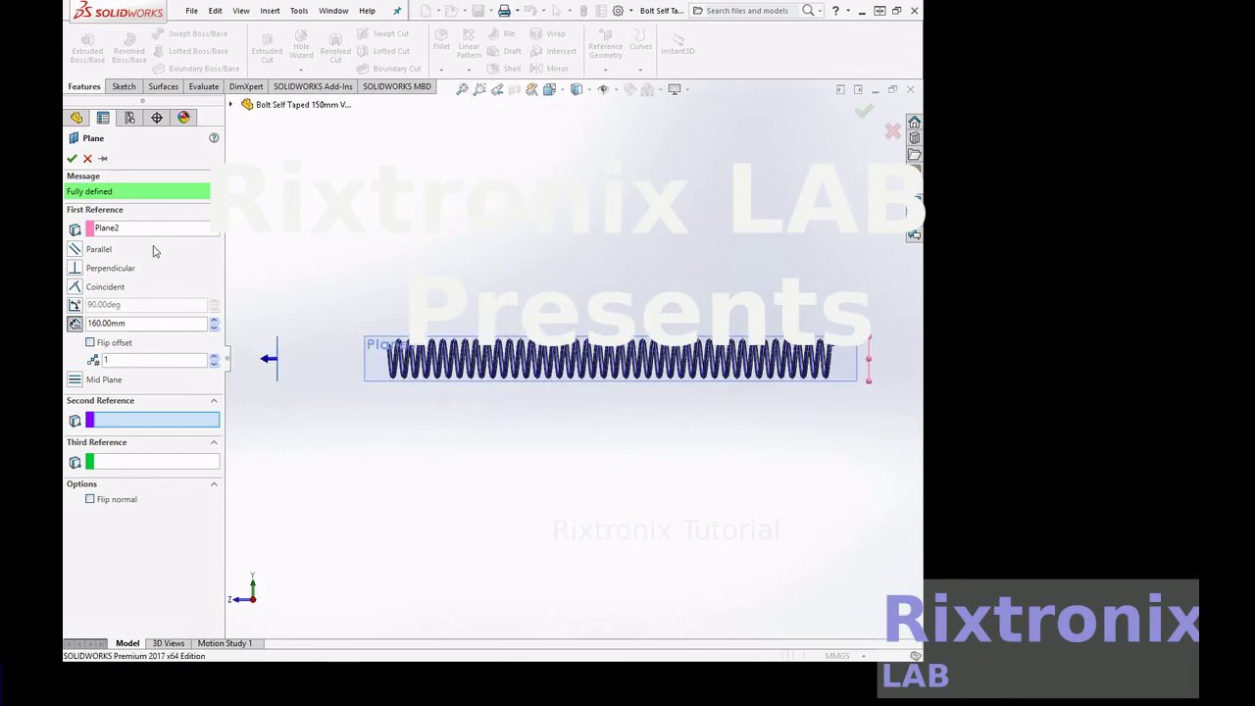
left_click(91, 324)
left_click(71, 159)
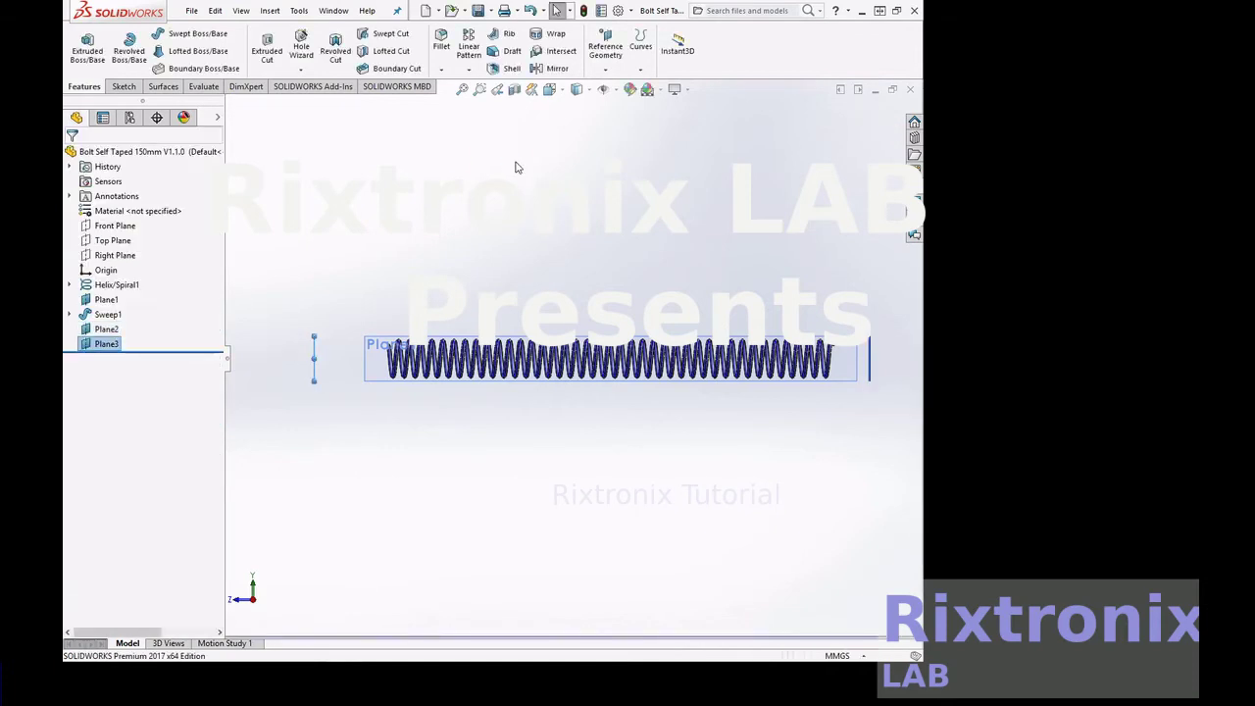
left_click(96, 331)
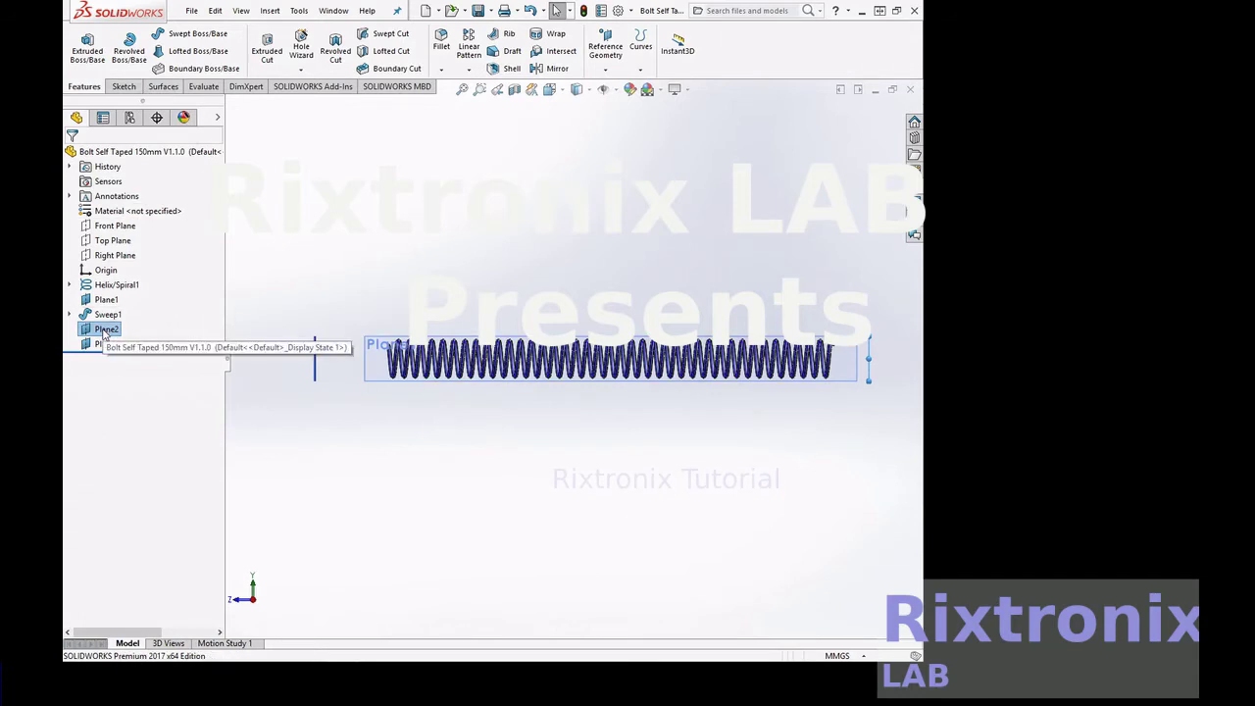
- Looking normal to Plane3, draw an origin-centred circle of about 5.06 mm radius as Sketch4
right_click(102, 330)
left_click(175, 311)
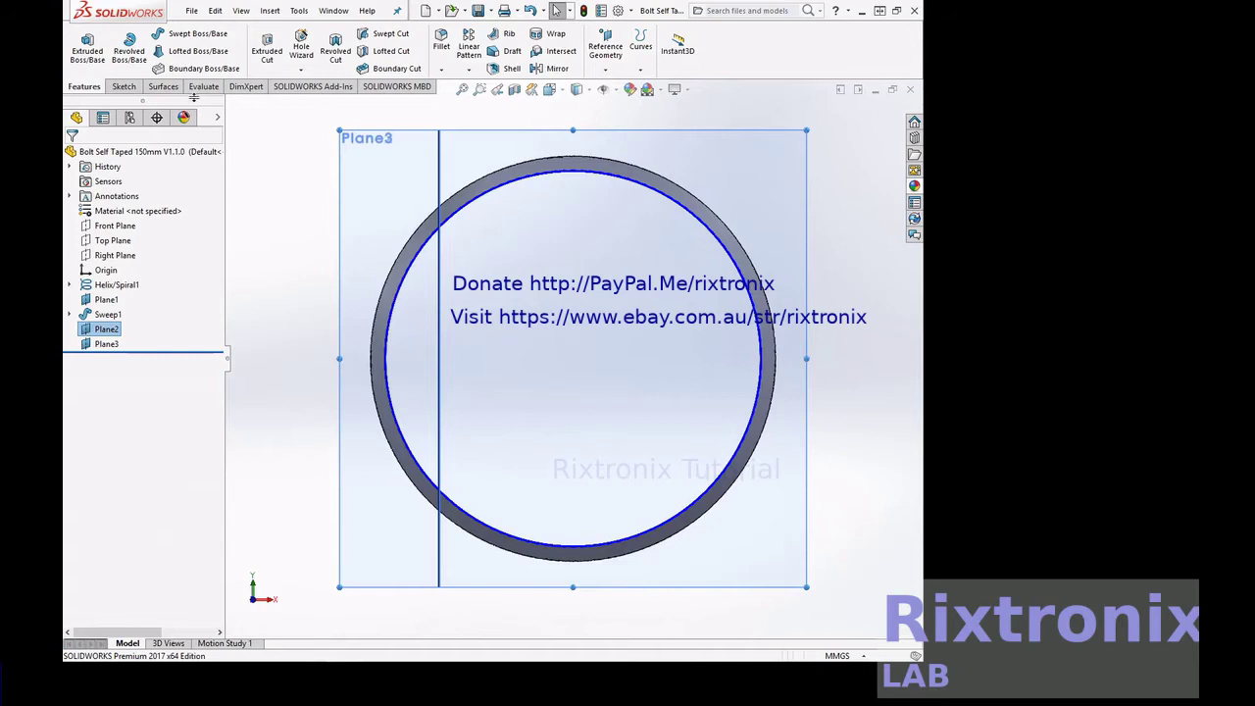
left_click(125, 87)
left_click(82, 39)
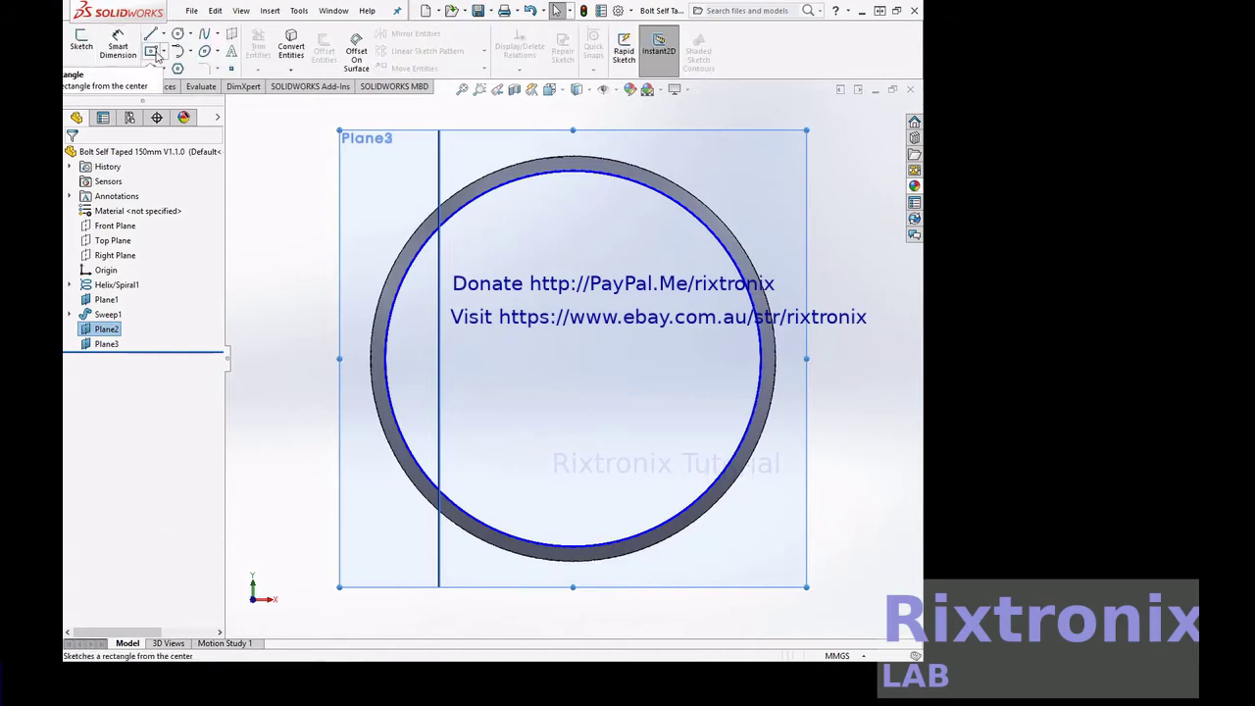
left_click(572, 358)
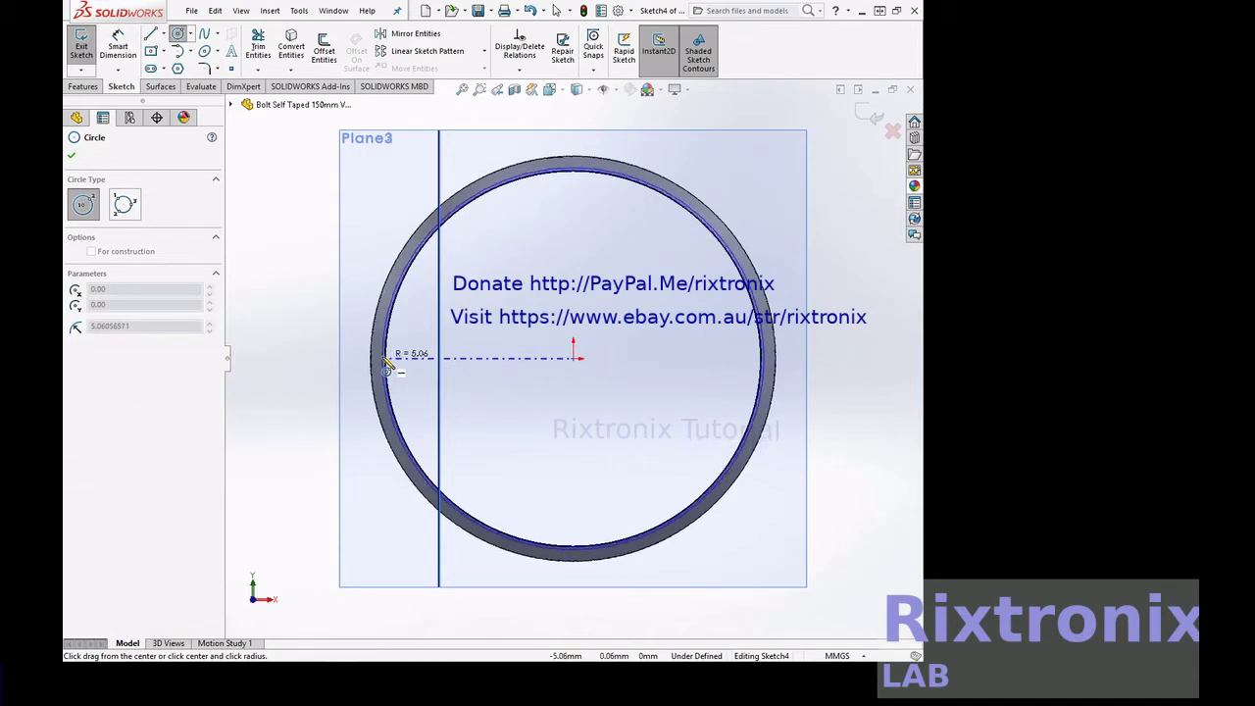
left_click(385, 365)
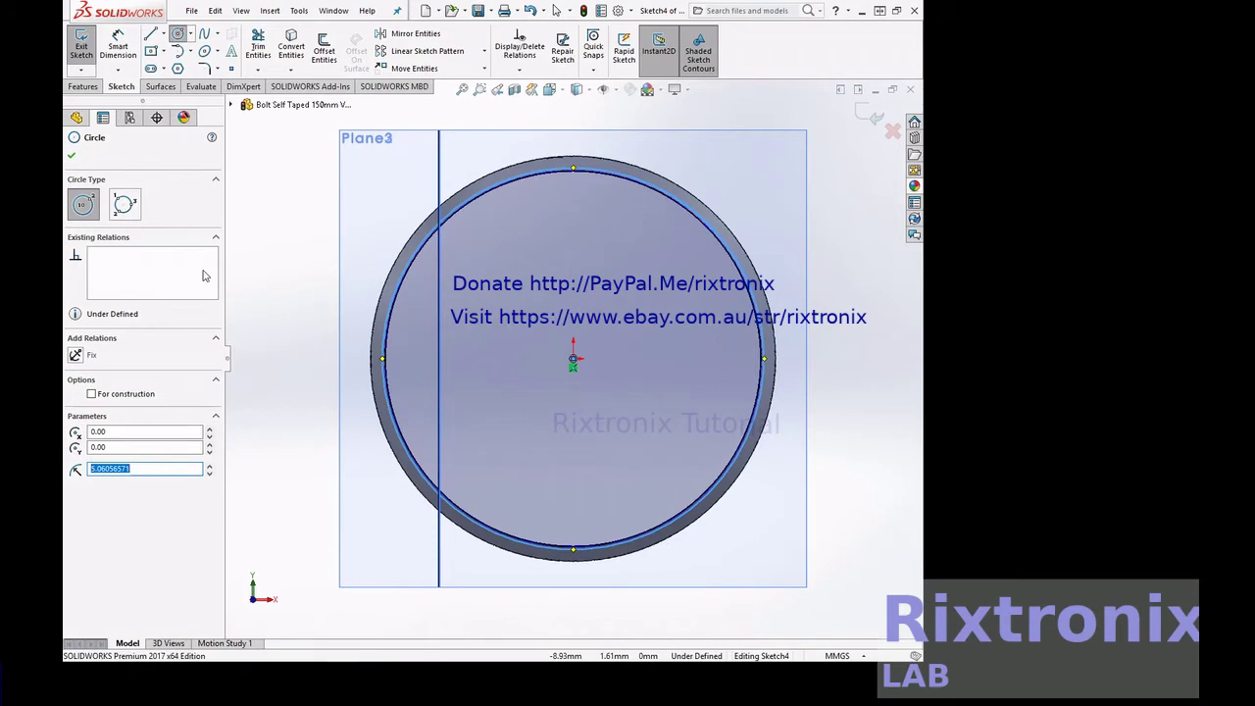
left_click(72, 158)
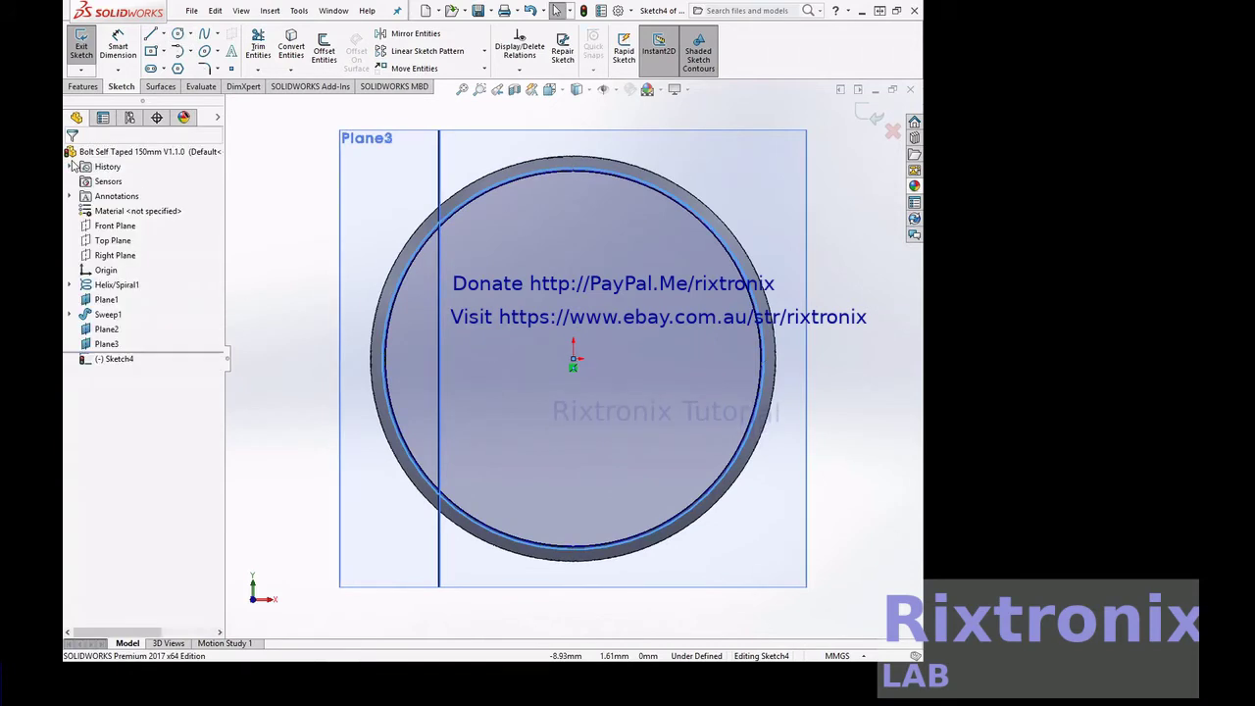
left_click(80, 49)
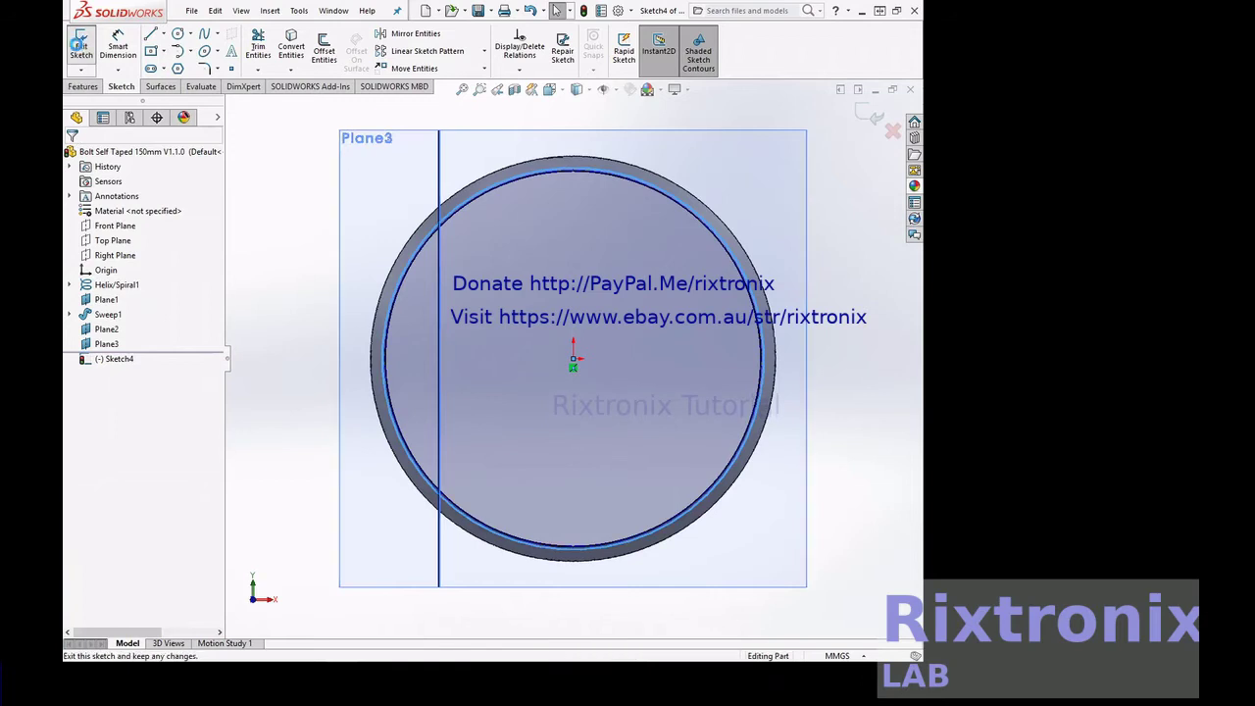
- Switch to the Right view, then zoom and rotate onto the helix end holding the circle
left_click(566, 92)
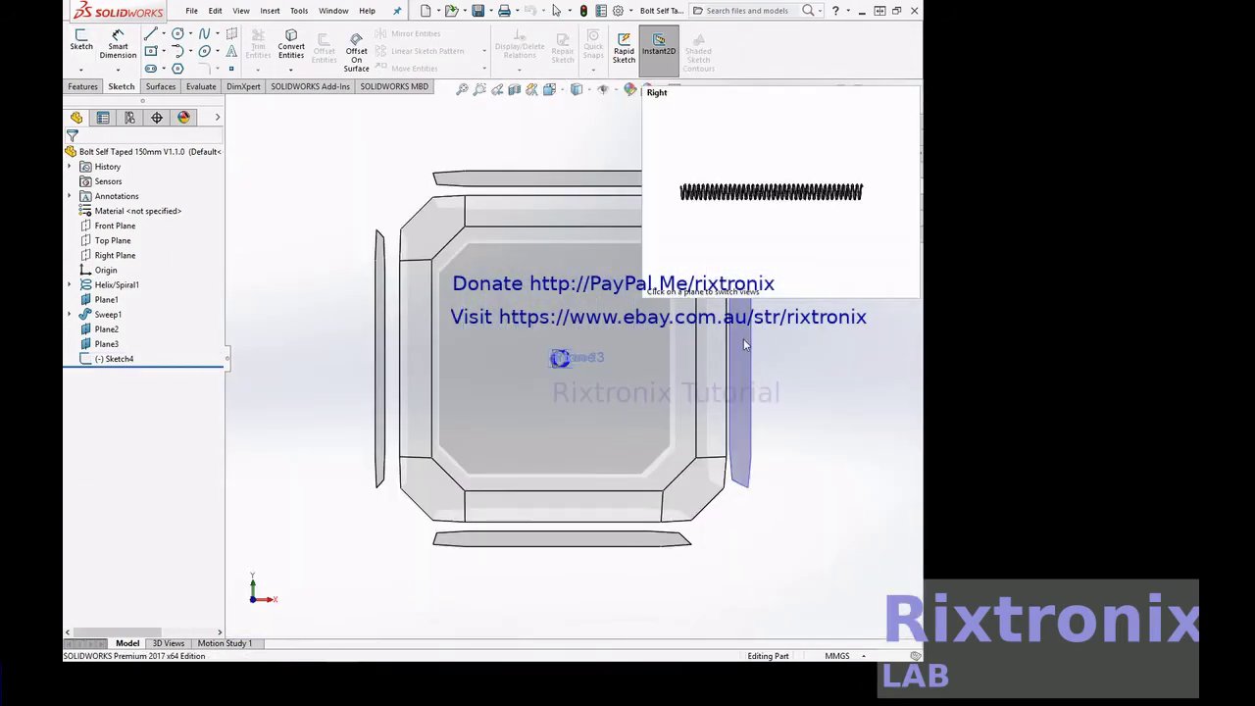
key("ctrl+4")
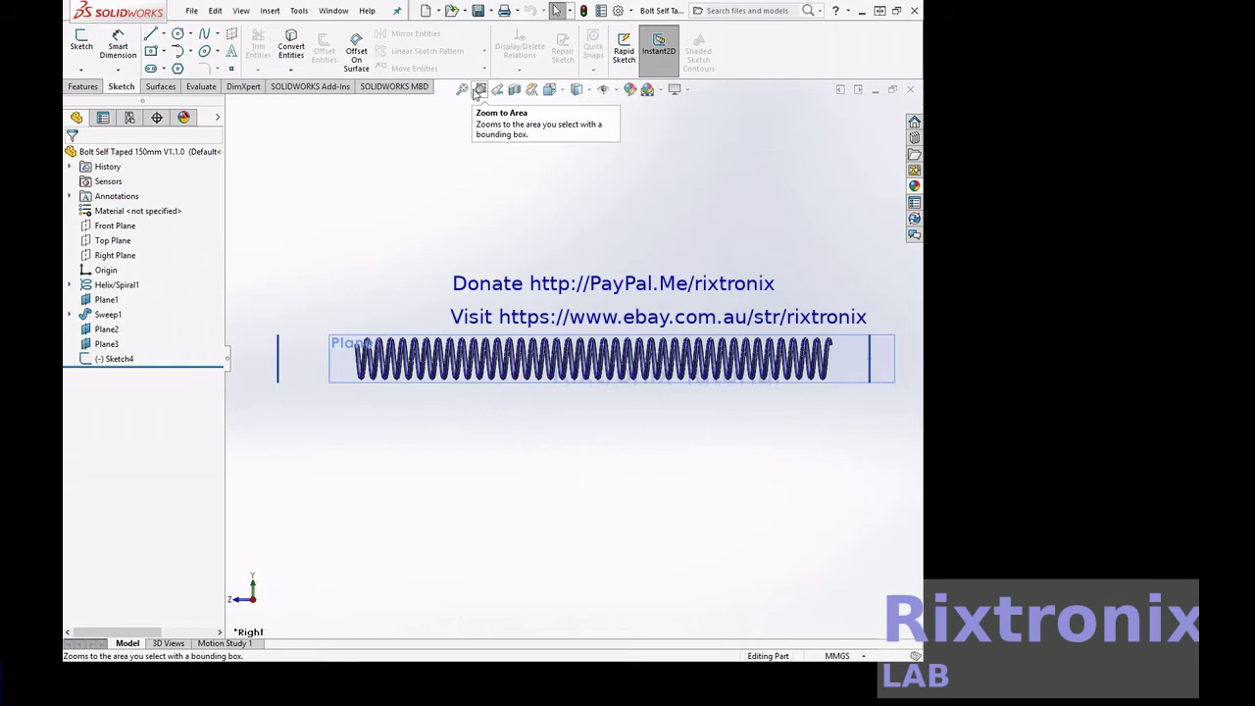
left_click(478, 89)
left_click_drag(829, 329, 894, 408)
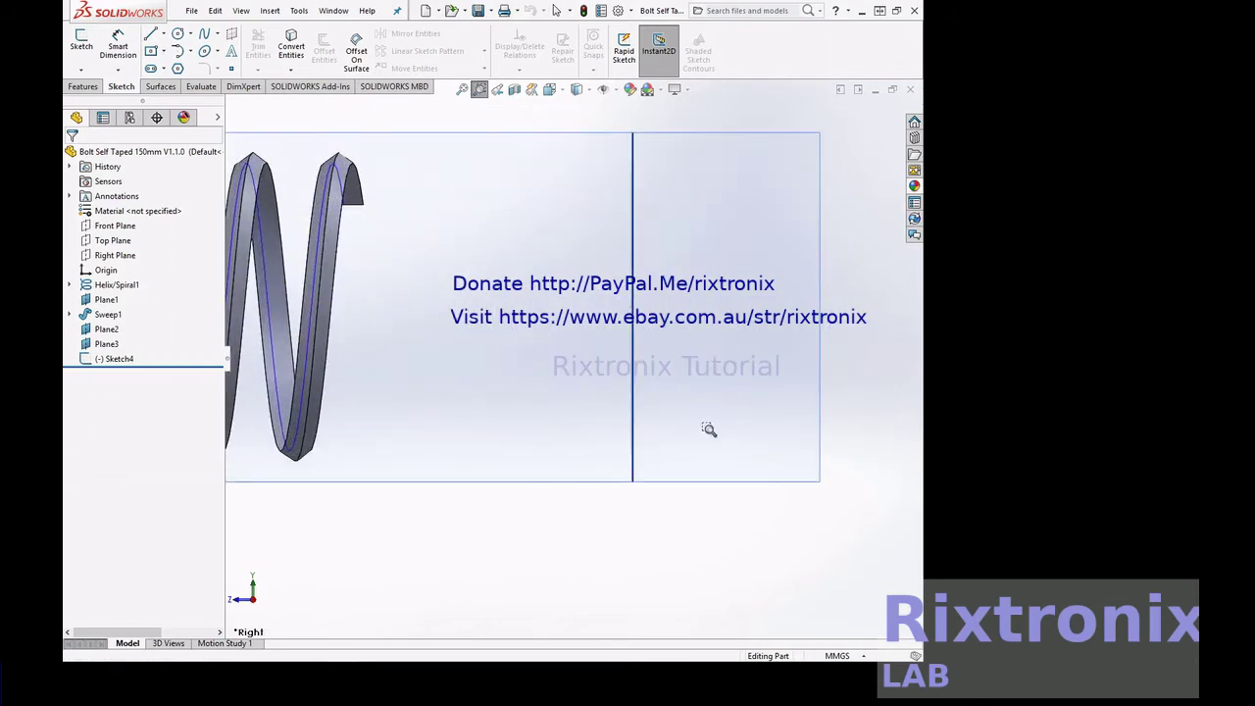
right_click(648, 552)
left_click(697, 446)
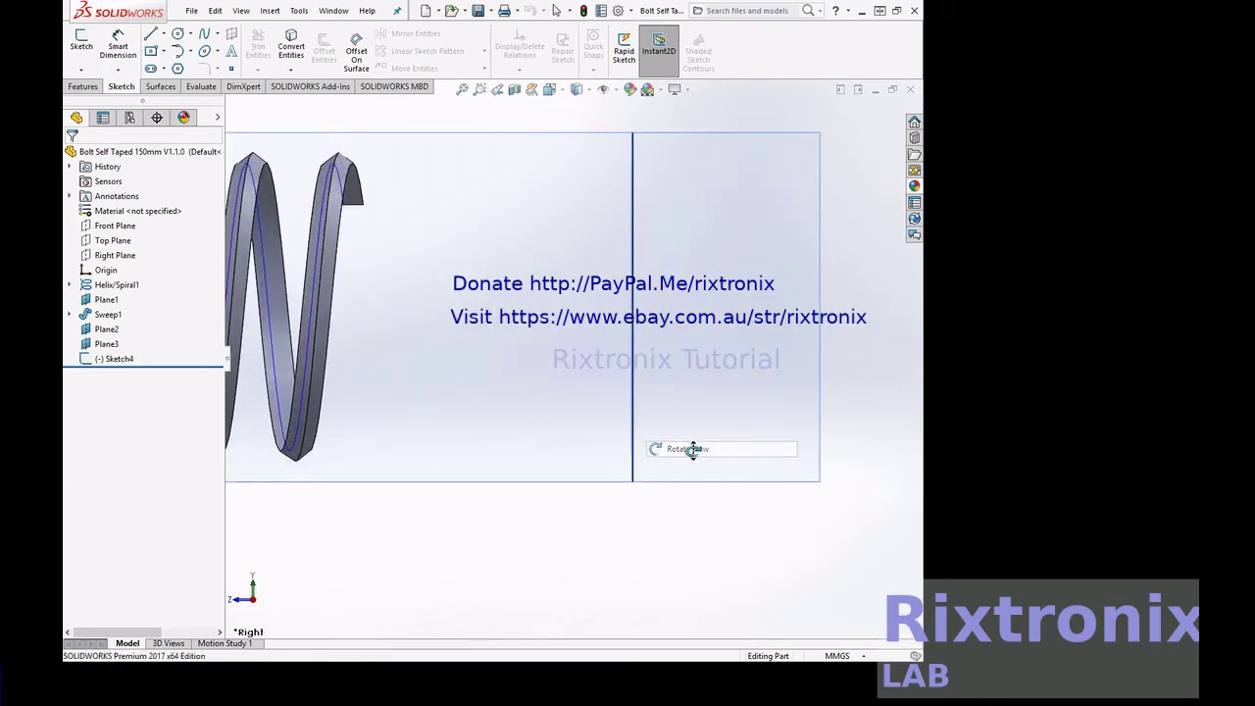
left_click_drag(697, 446, 637, 519)
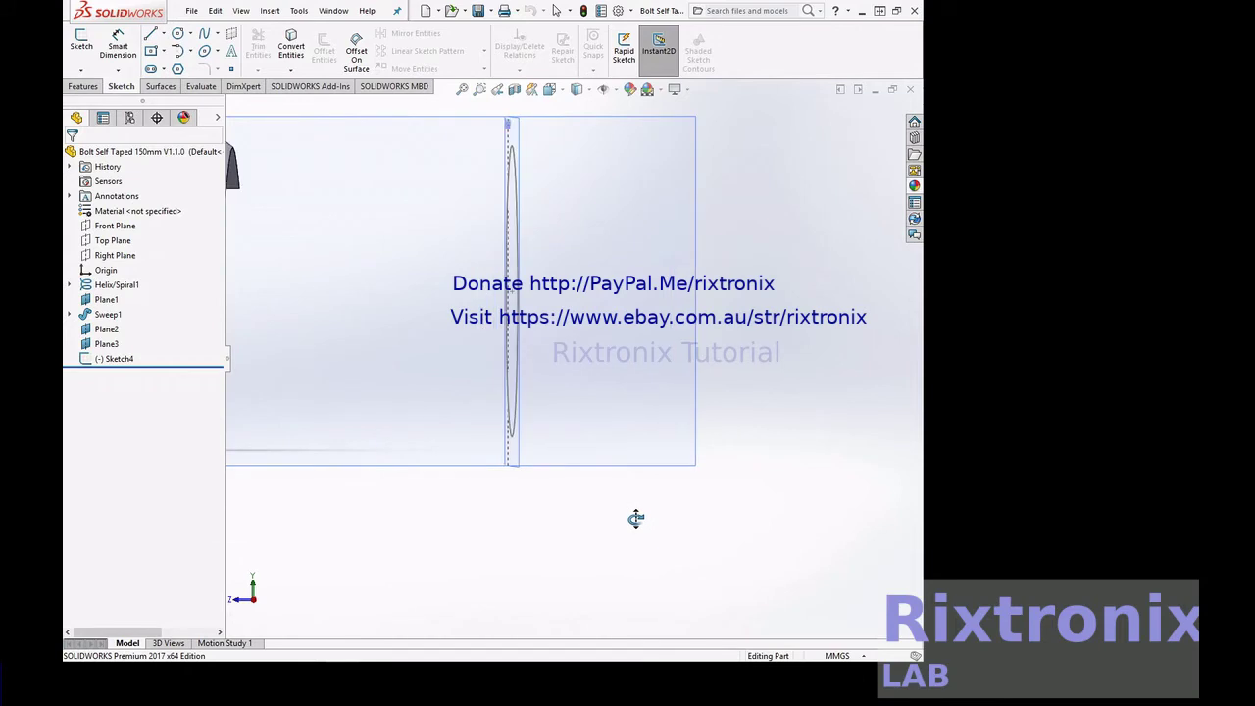
scroll(636, 519, "up", 2)
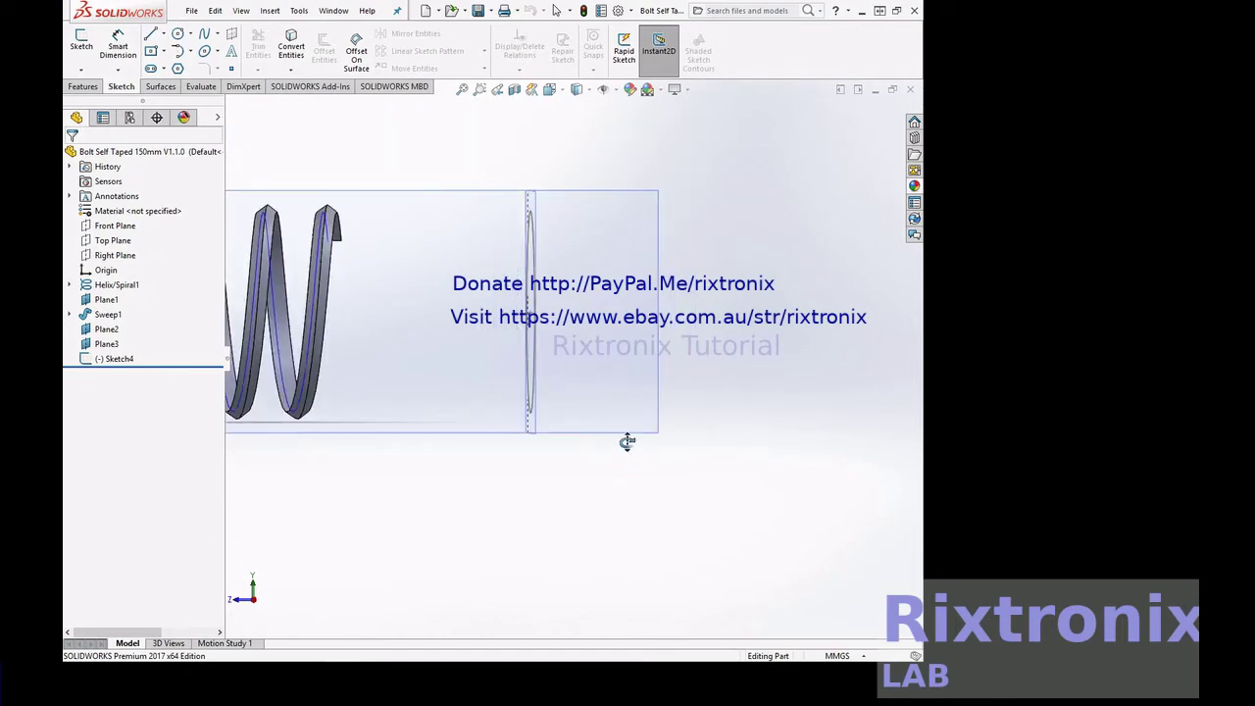
left_click(82, 86)
left_click(87, 51)
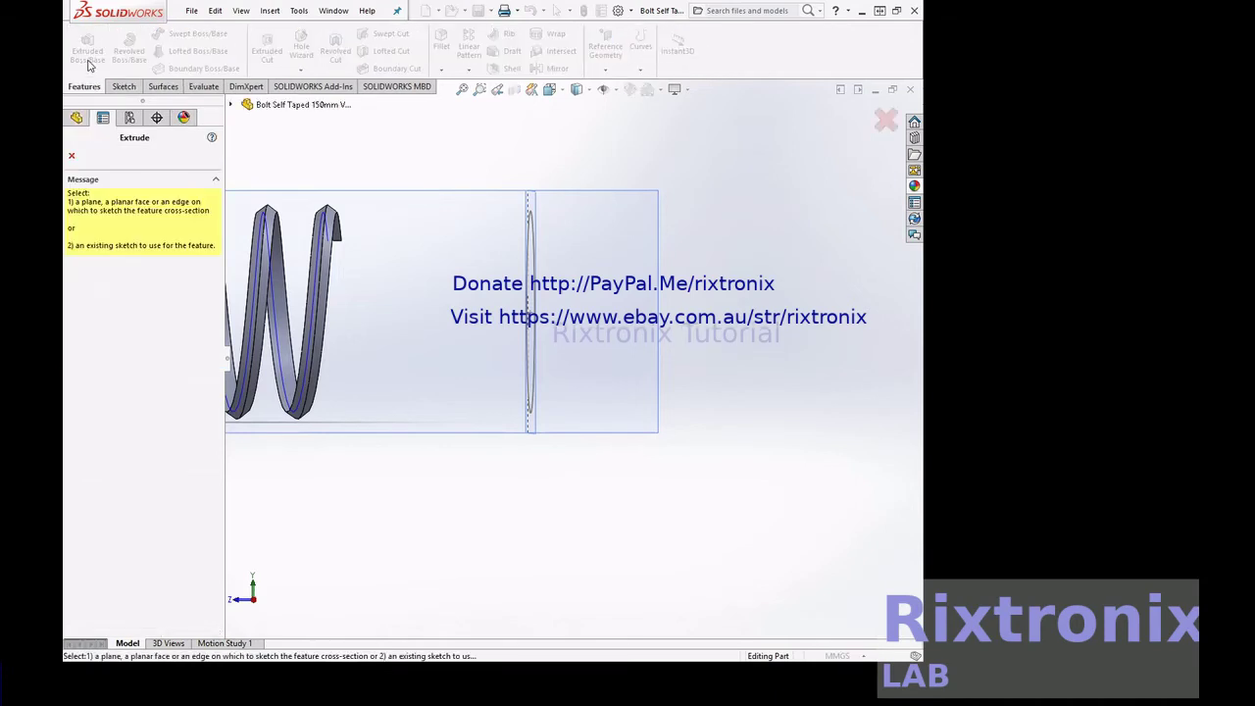
- Extrude Sketch4 blind 150 mm as a separate solid, creating Boss-Extrude1
left_click(529, 292)
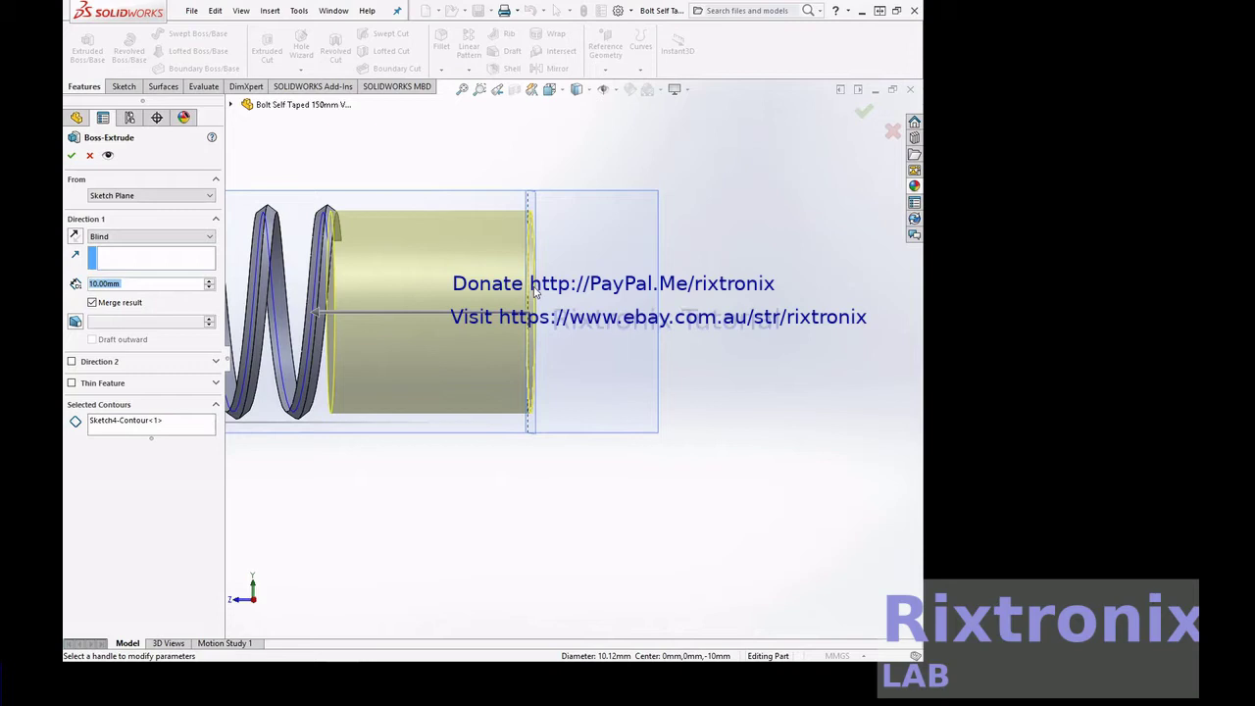
left_click(555, 90)
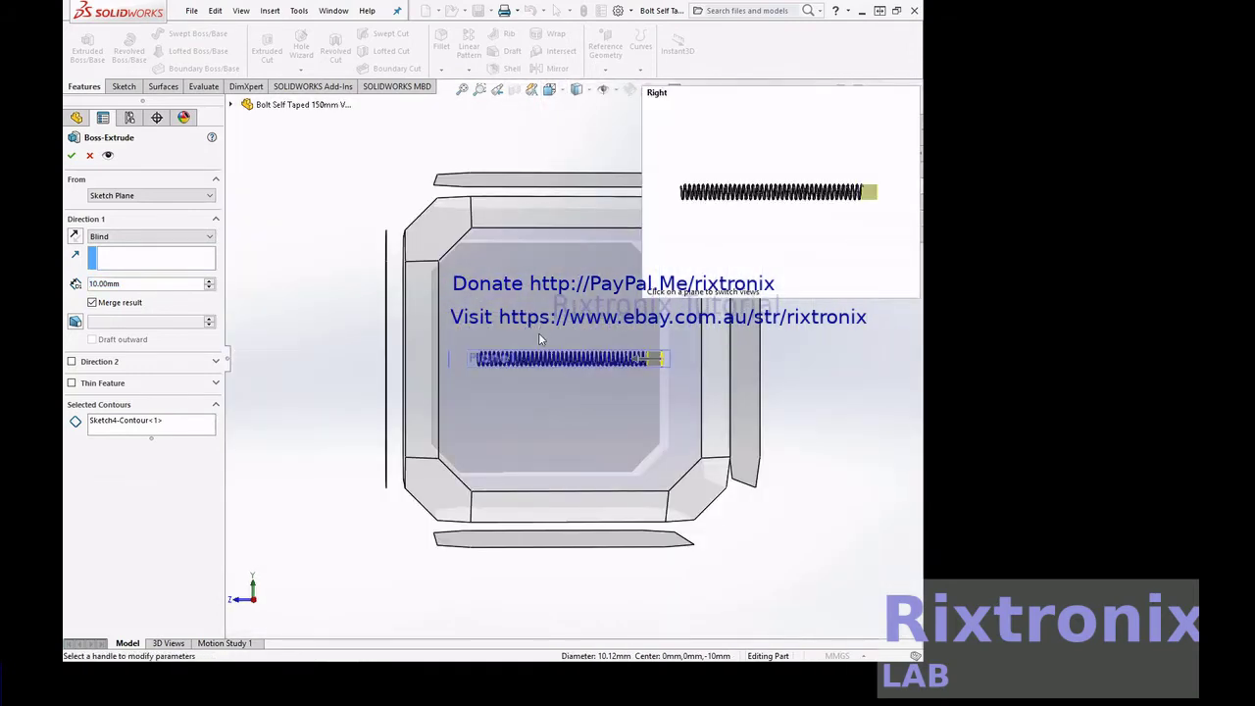
left_click(539, 335)
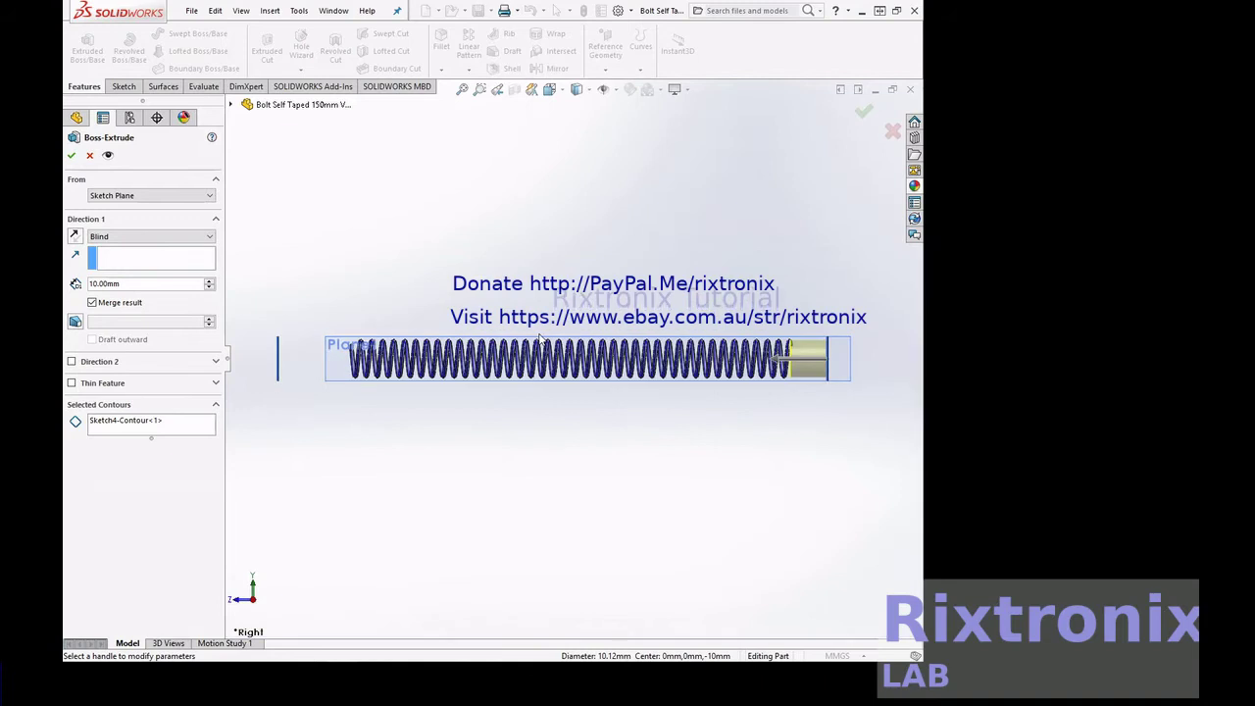
left_click(93, 284)
type("5")
key("Return")
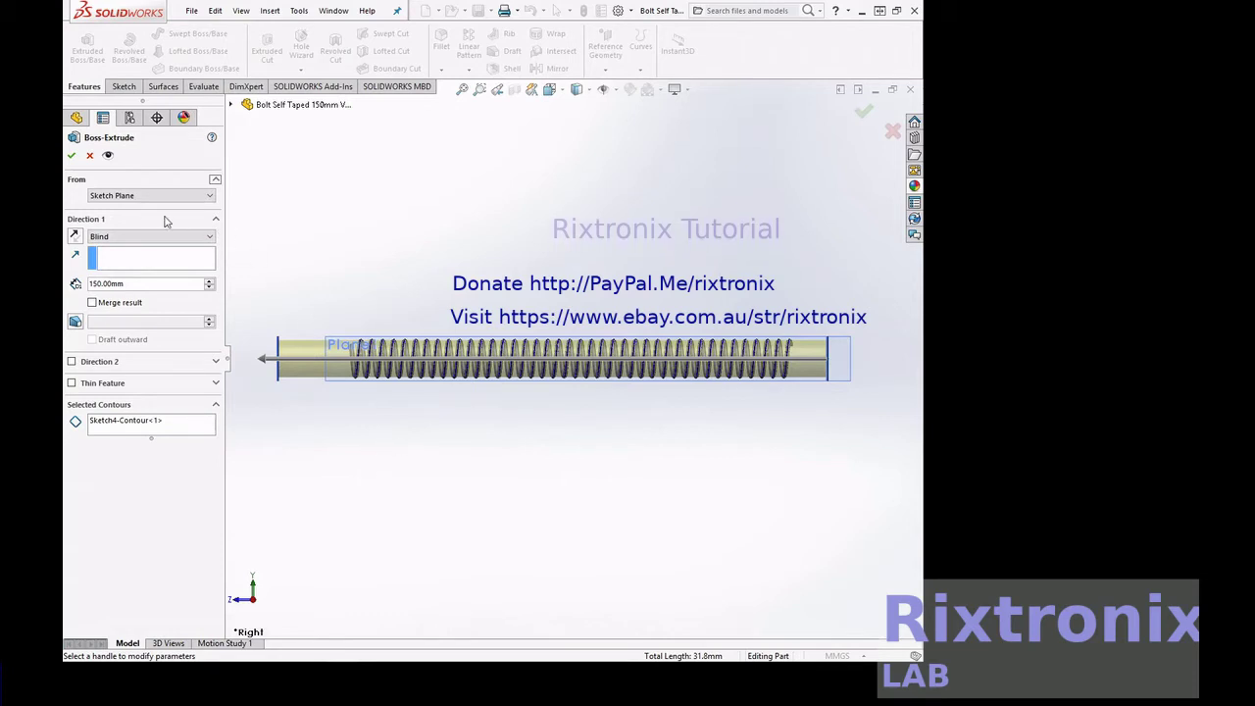
left_click(71, 158)
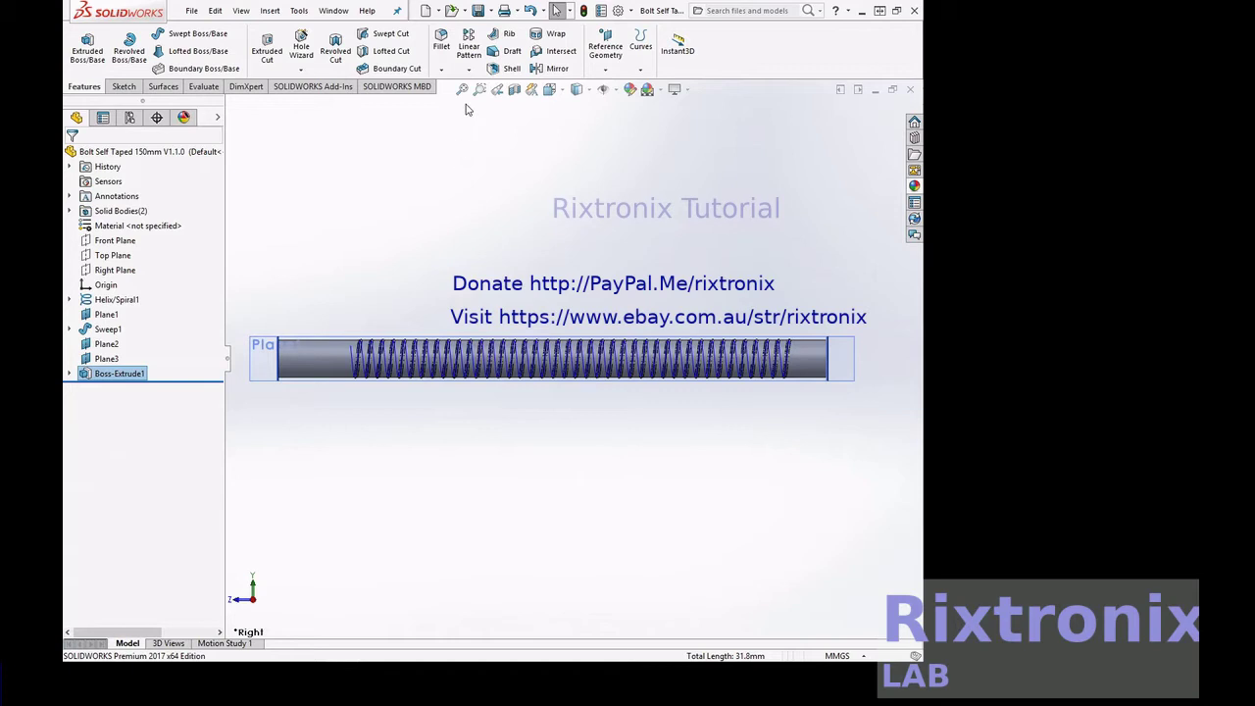
- Translate the cylinder body a short distance along its Z axis with Move/Copy Body
left_click(303, 355)
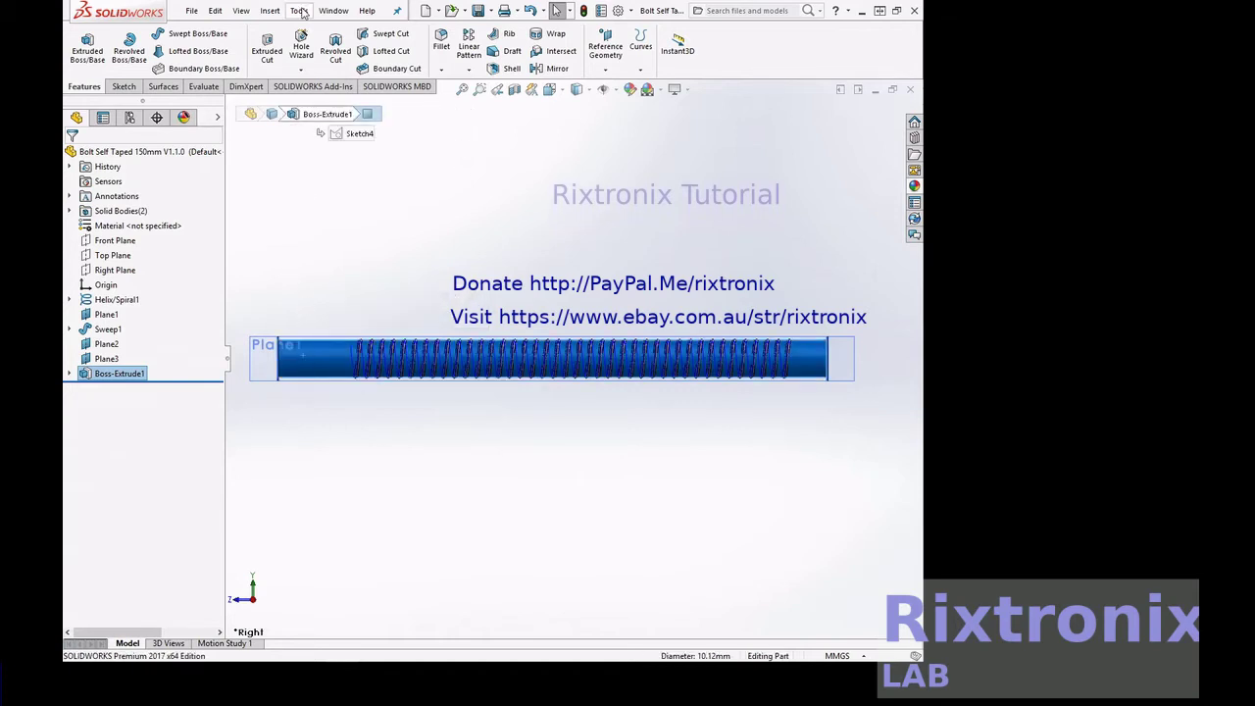
left_click(270, 10)
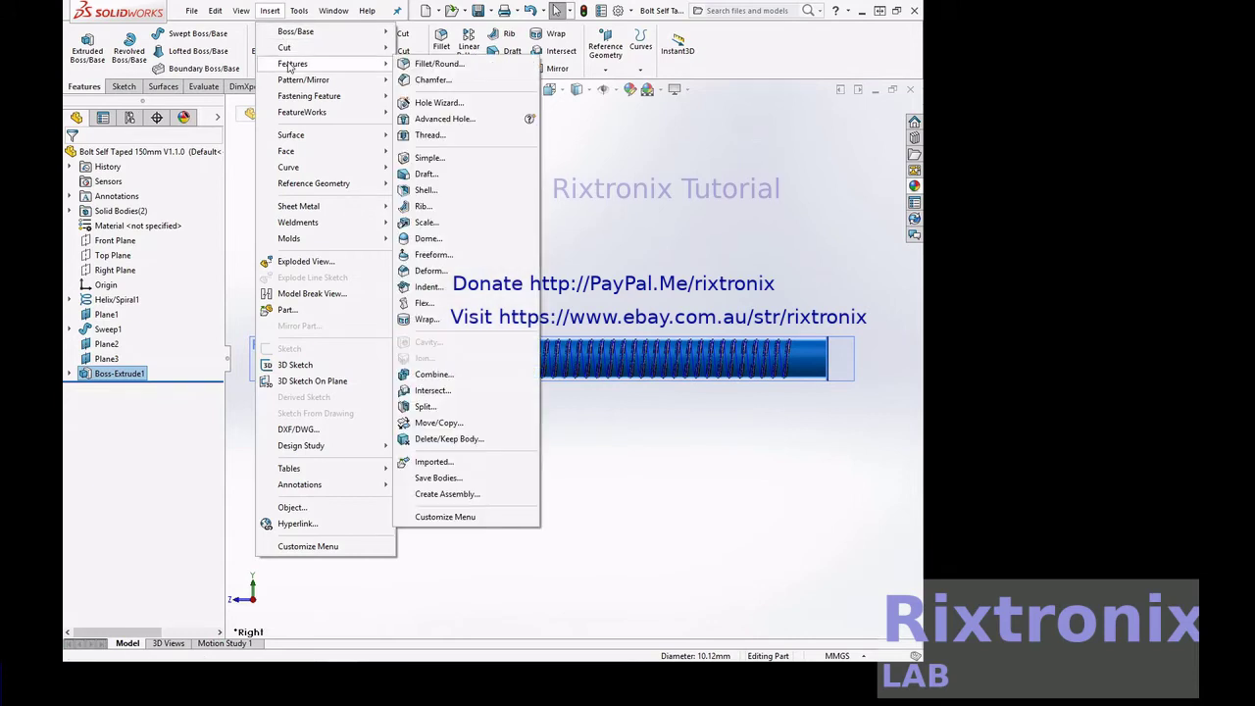
mouse_move(292, 64)
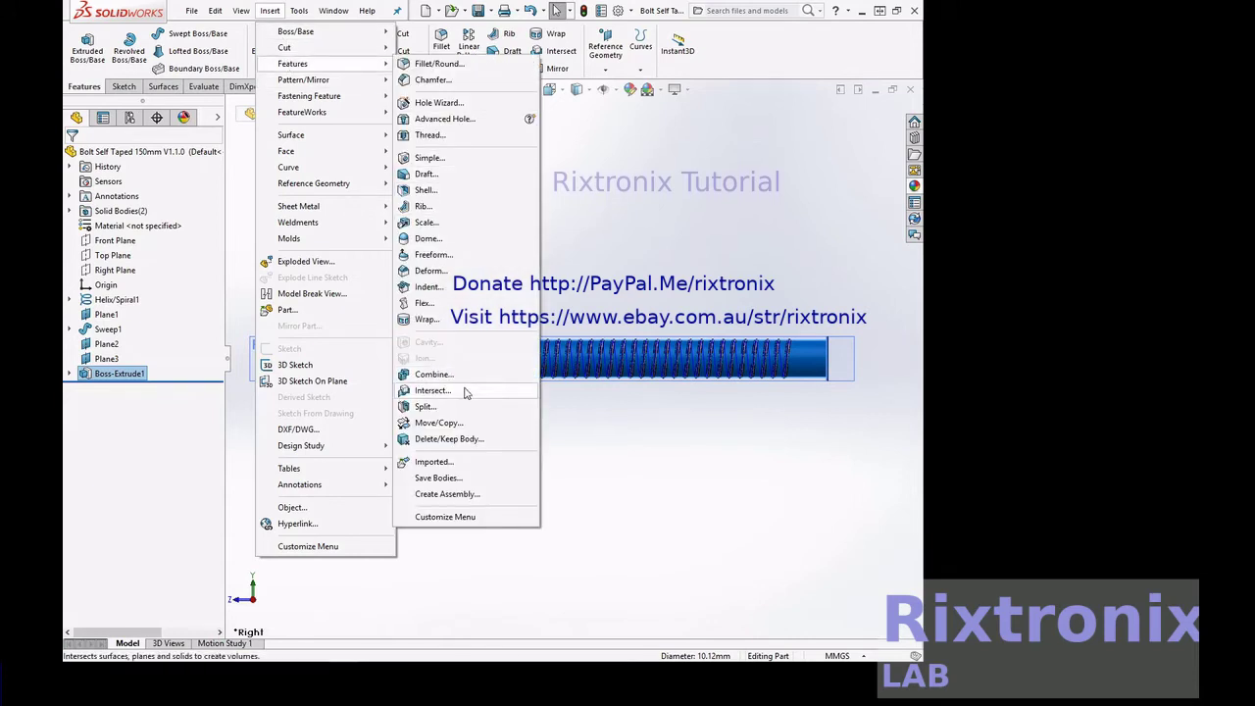
left_click(453, 422)
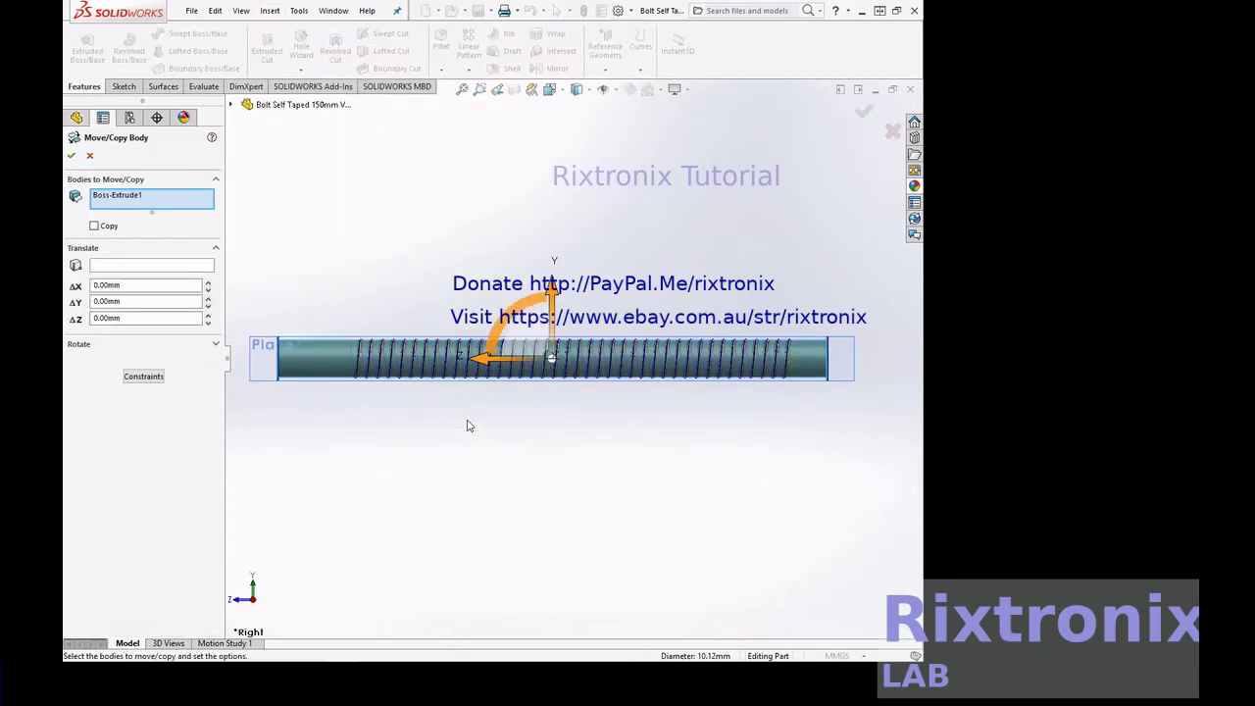
left_click_drag(497, 363, 523, 351)
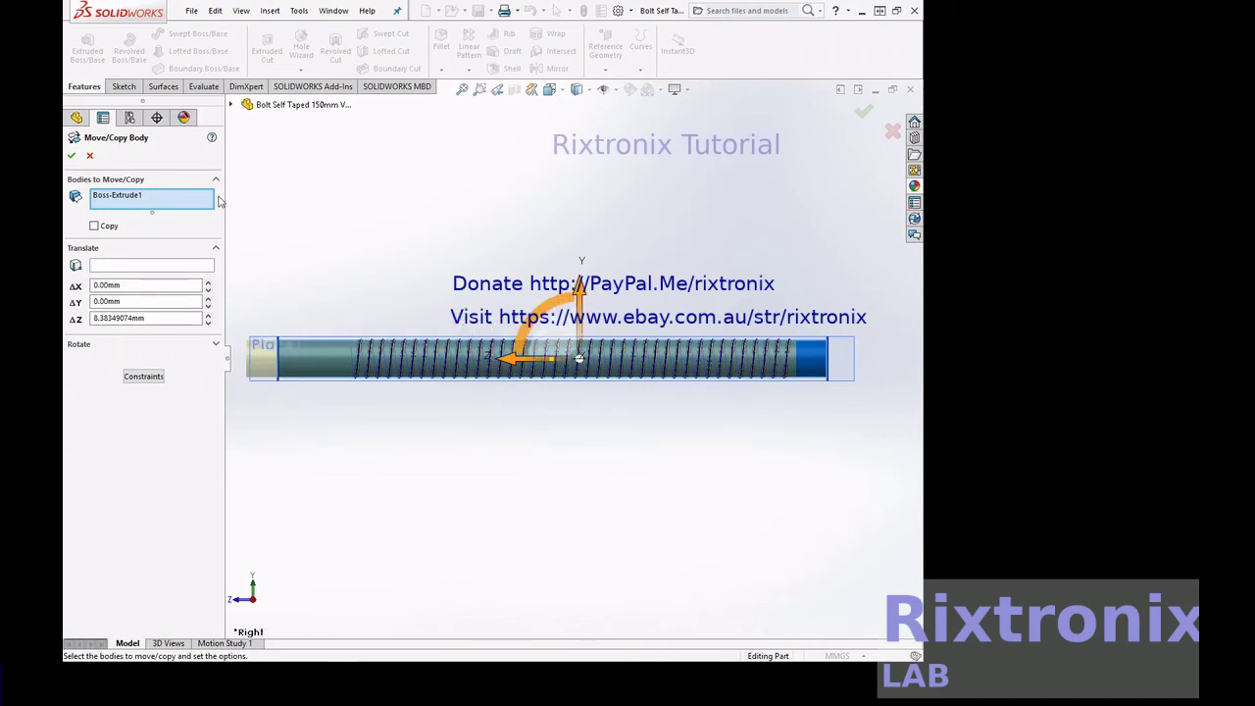
left_click(73, 156)
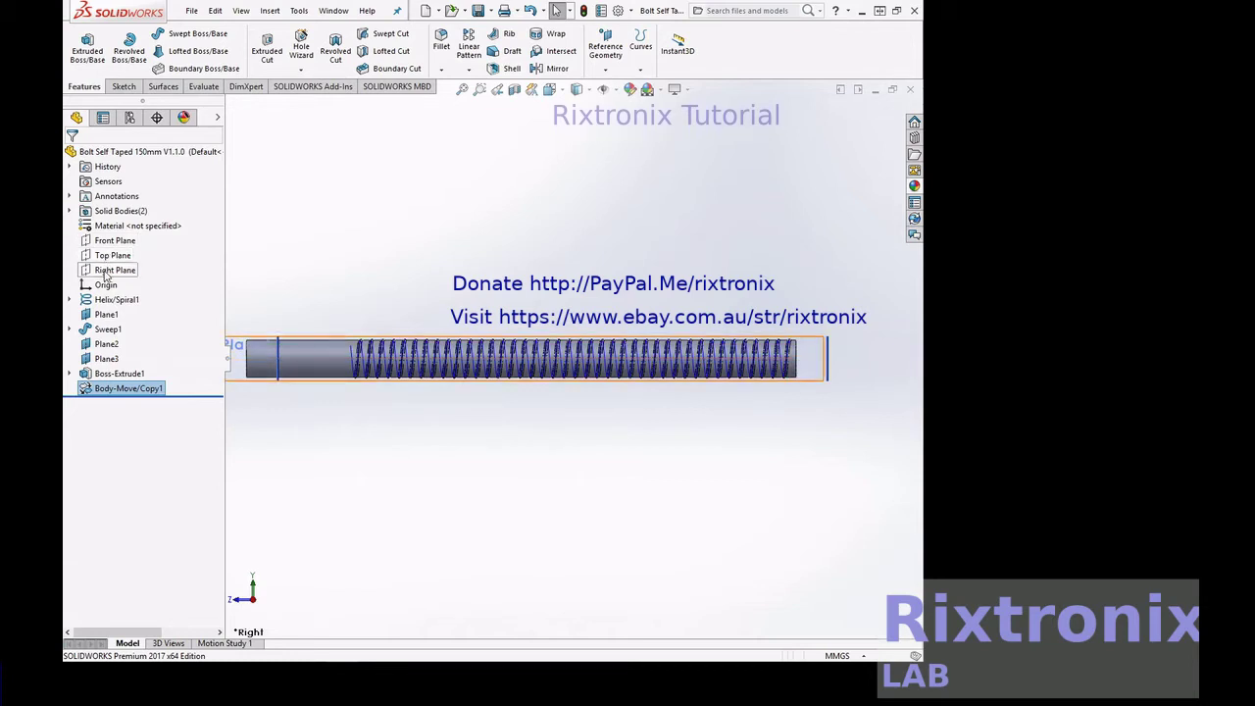
left_click(110, 271)
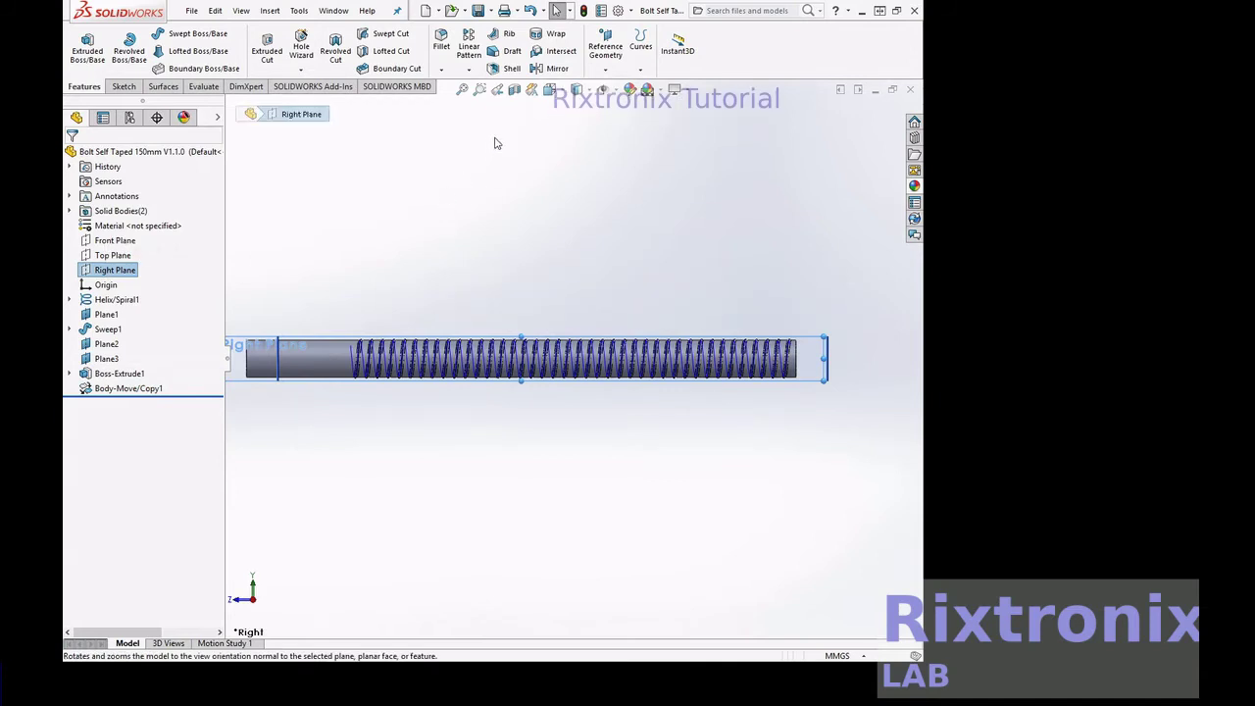
- On Right Plane, sketch slanted lines from the body's top corner to the tip point, deleting the lower edge
left_click(478, 89)
left_click_drag(799, 329, 860, 395)
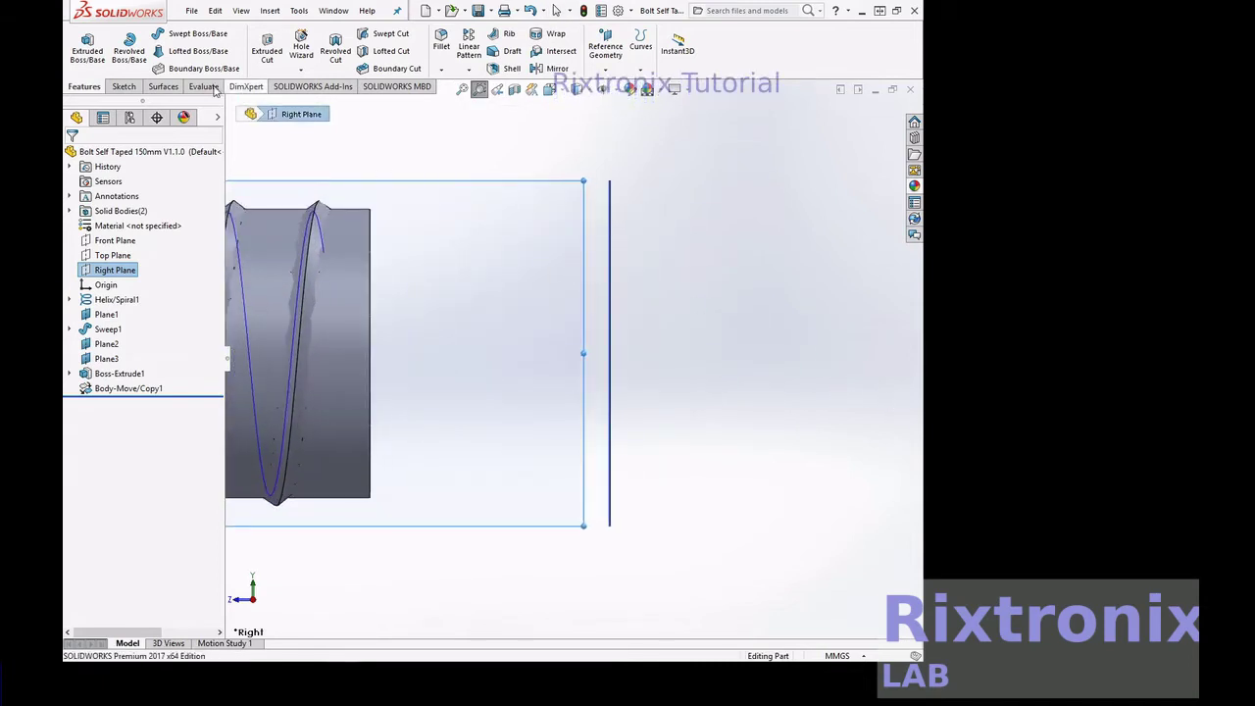
left_click(132, 89)
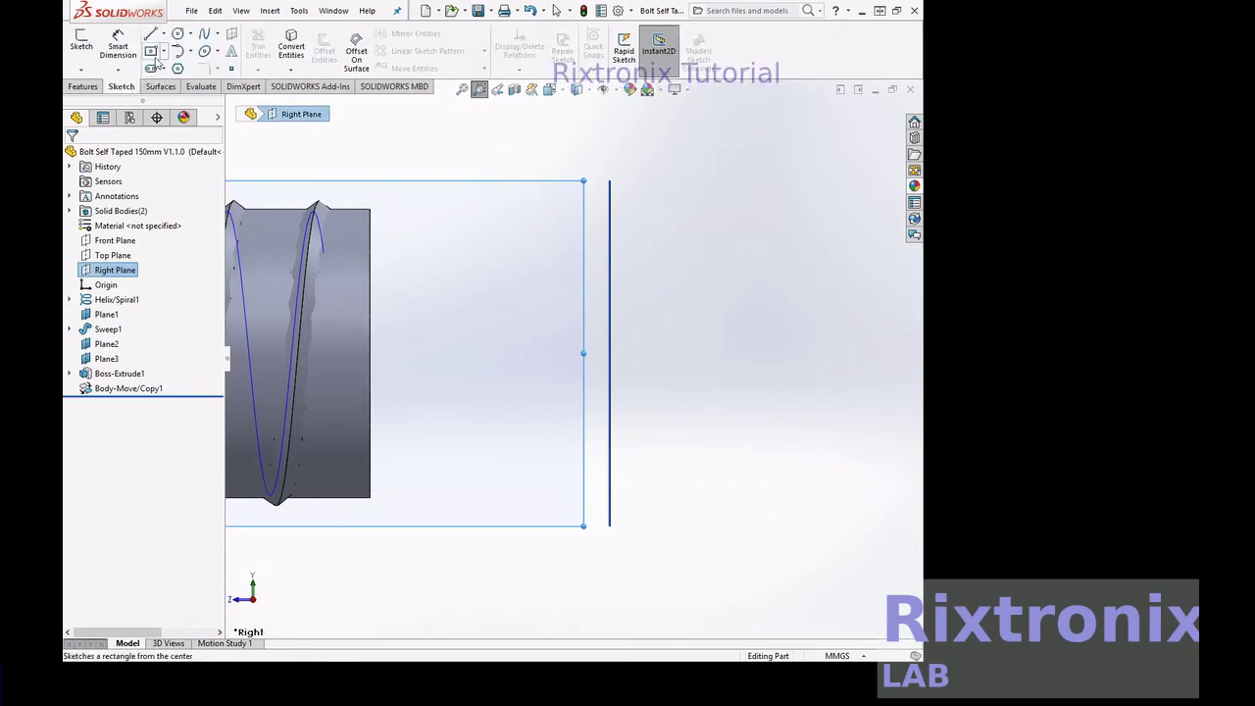
left_click(152, 35)
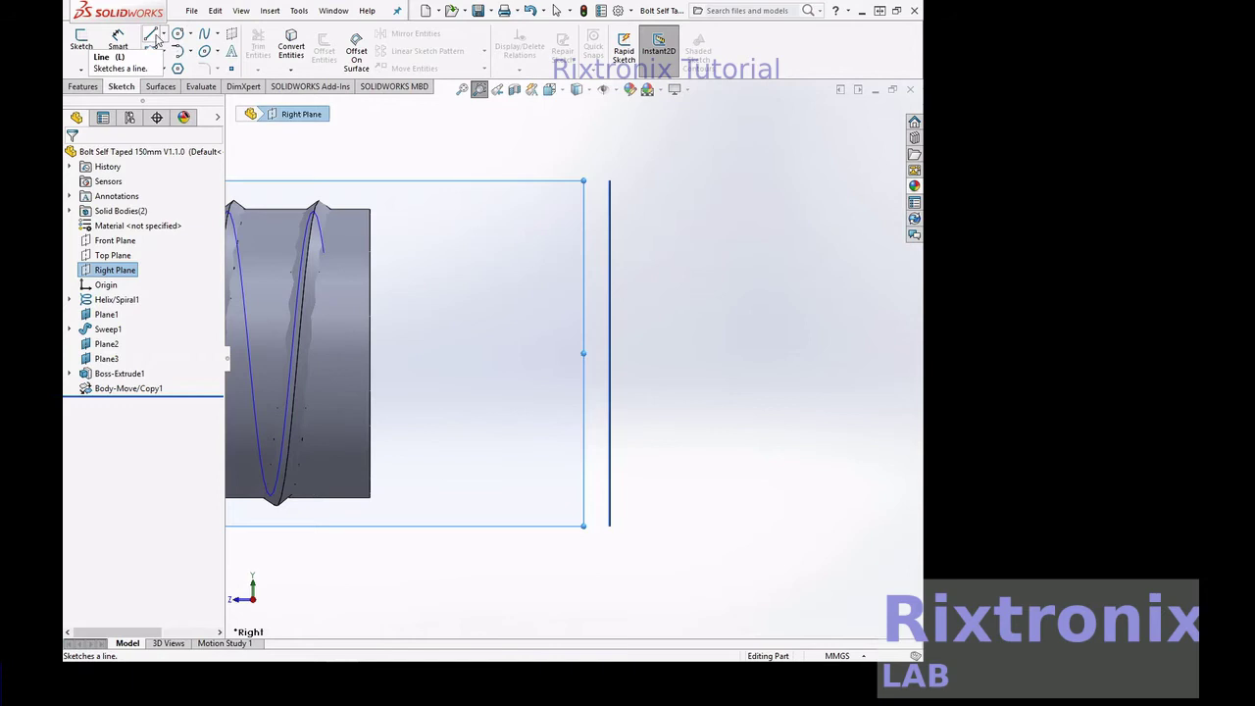
left_click(375, 212)
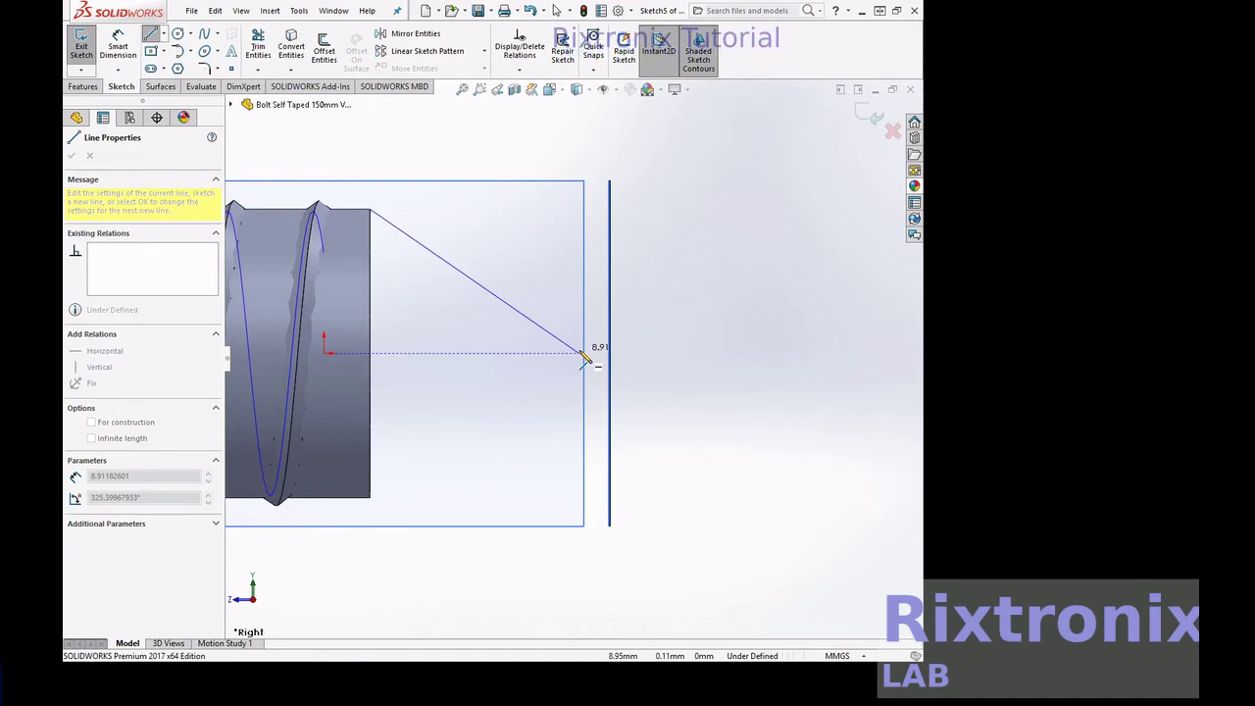
left_click(581, 353)
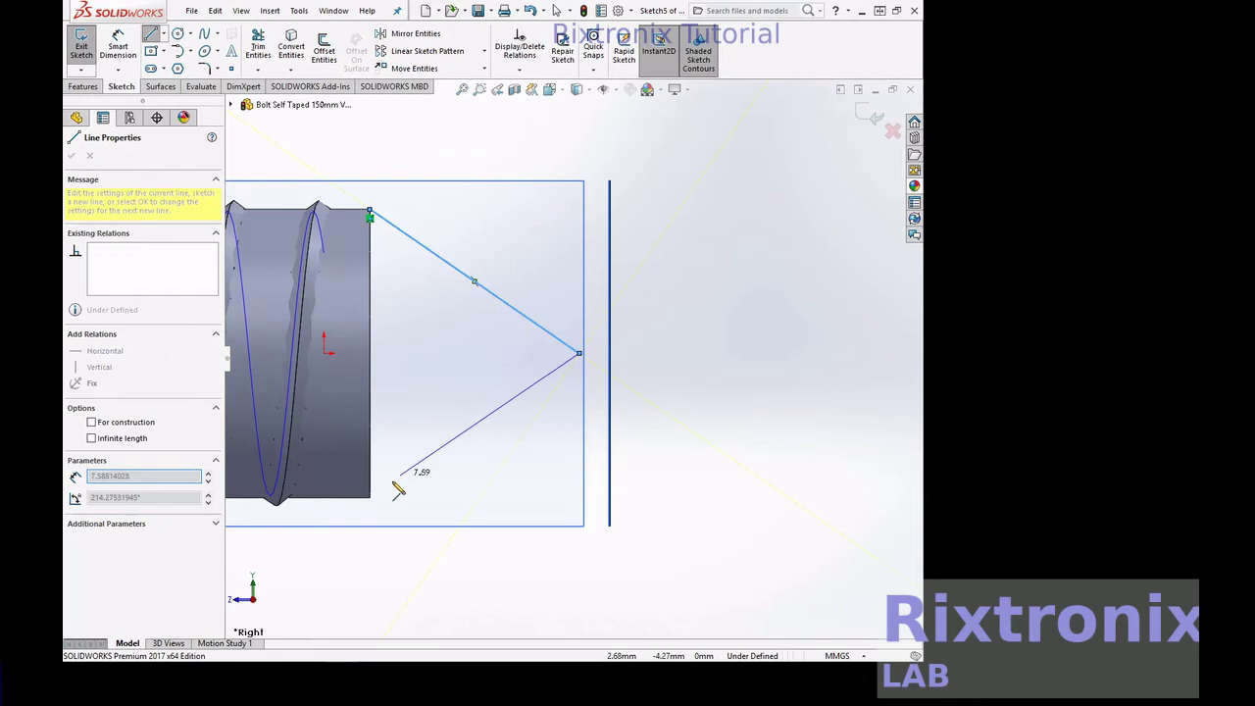
left_click(371, 498)
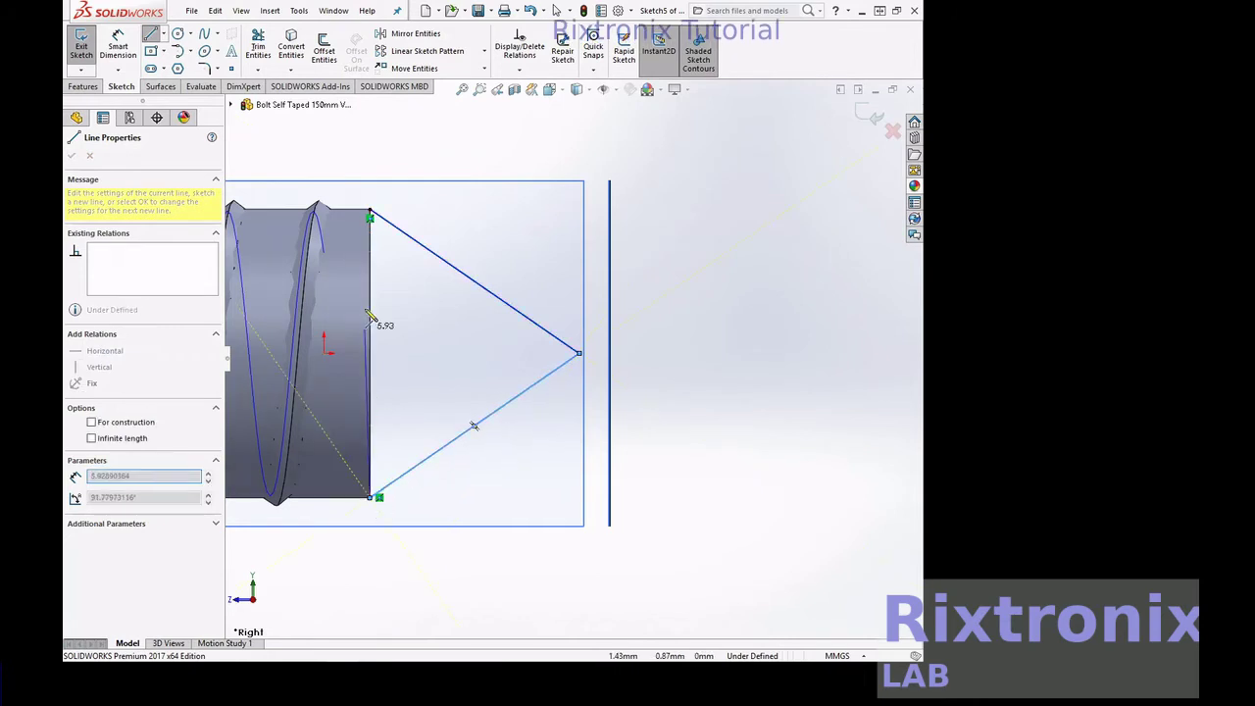
left_click(373, 237)
key("Escape")
left_click(521, 395)
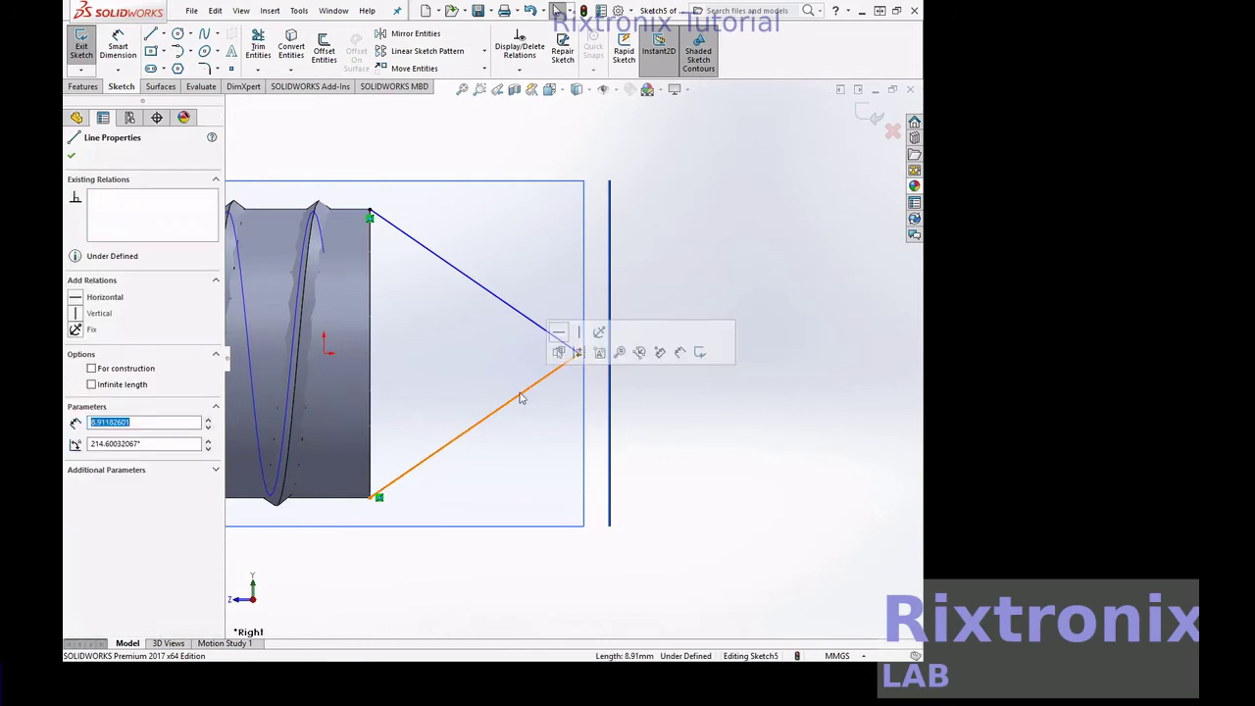
key("Delete")
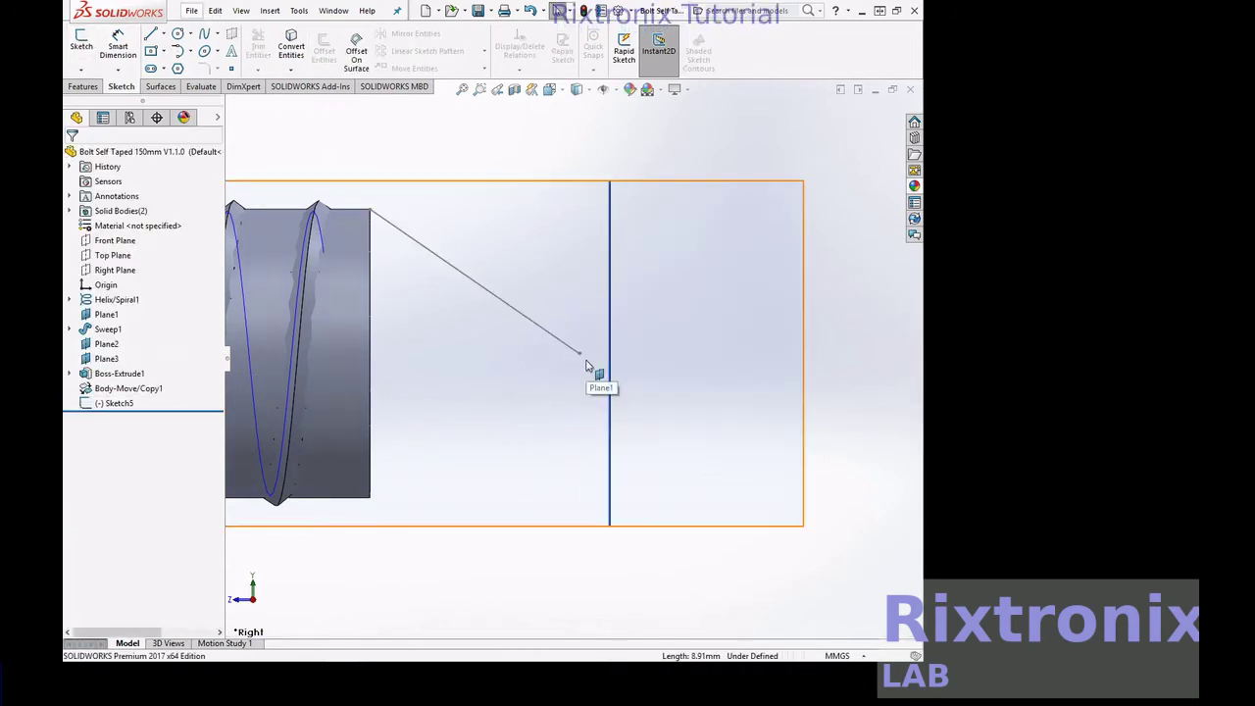
- Reopen Sketch5 and close the right triangle with an axis edge and a vertical edge
left_click(128, 408)
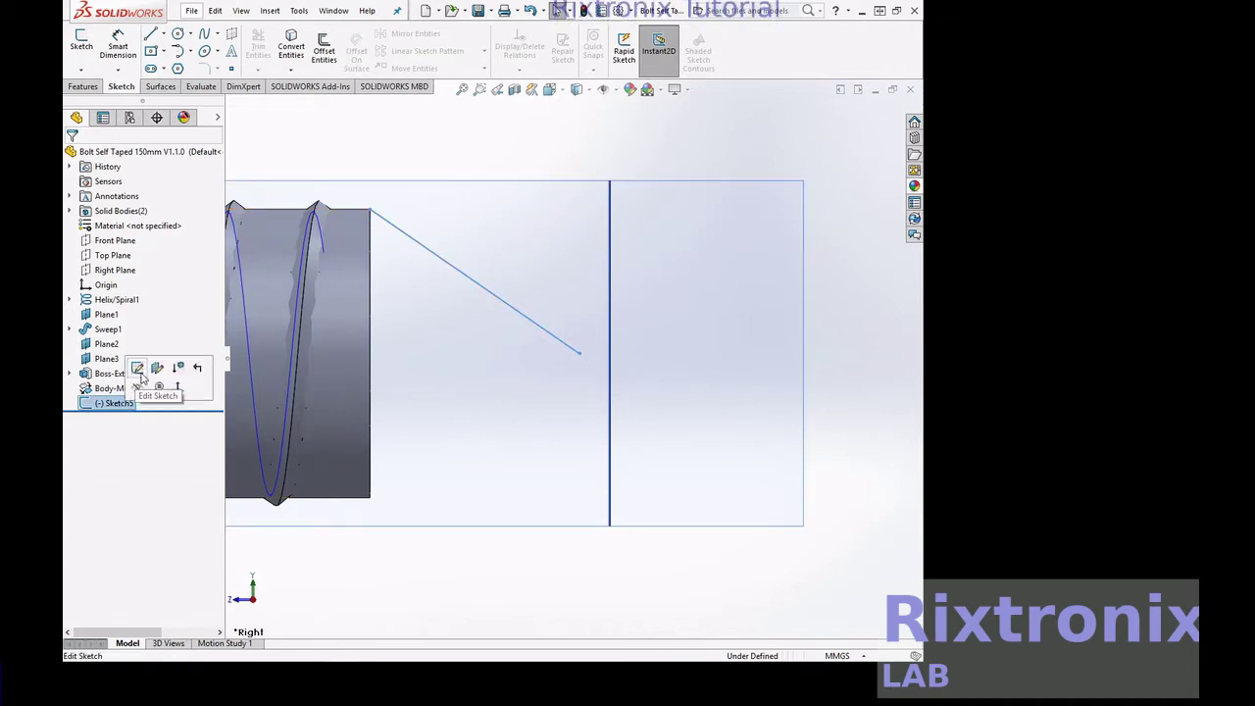
left_click(138, 370)
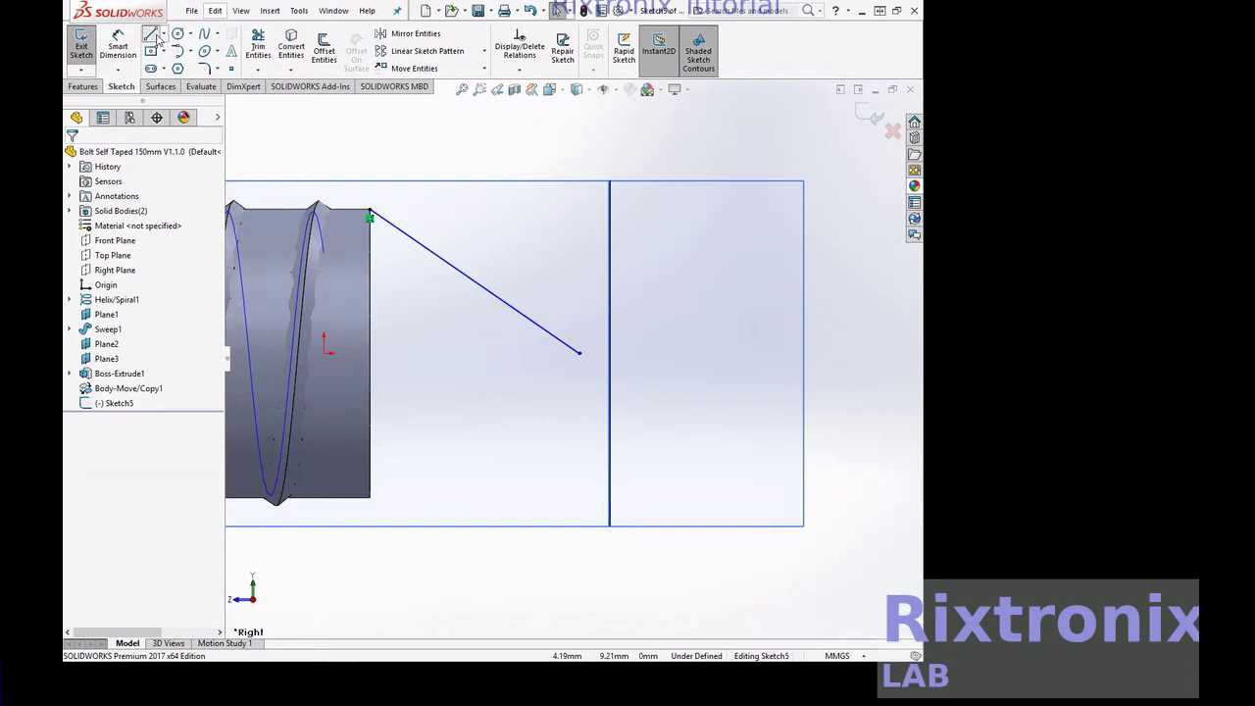
left_click(152, 35)
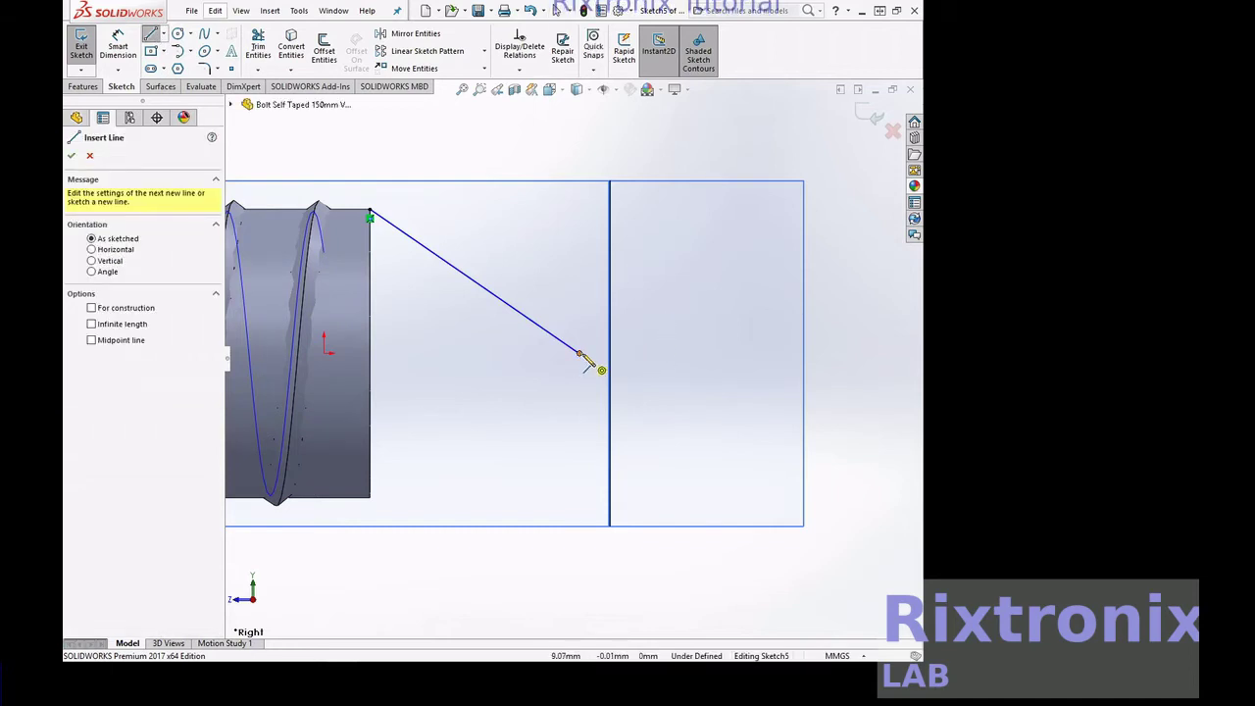
left_click(579, 354)
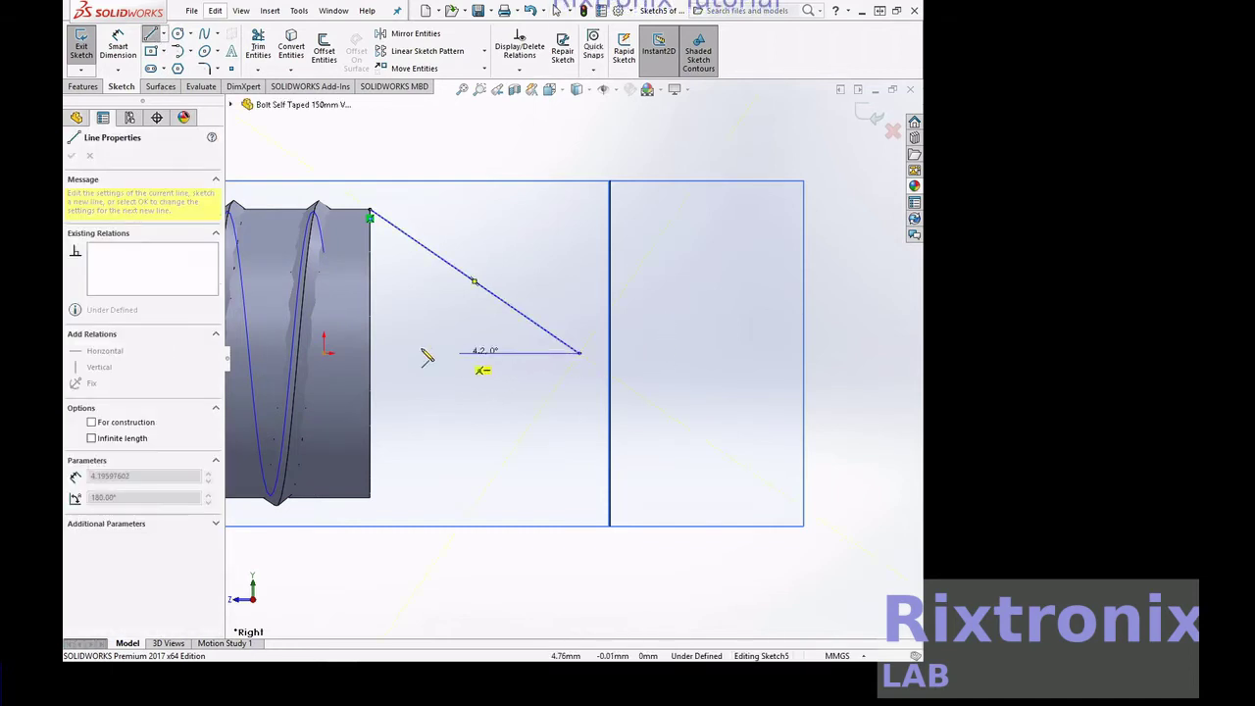
left_click(372, 353)
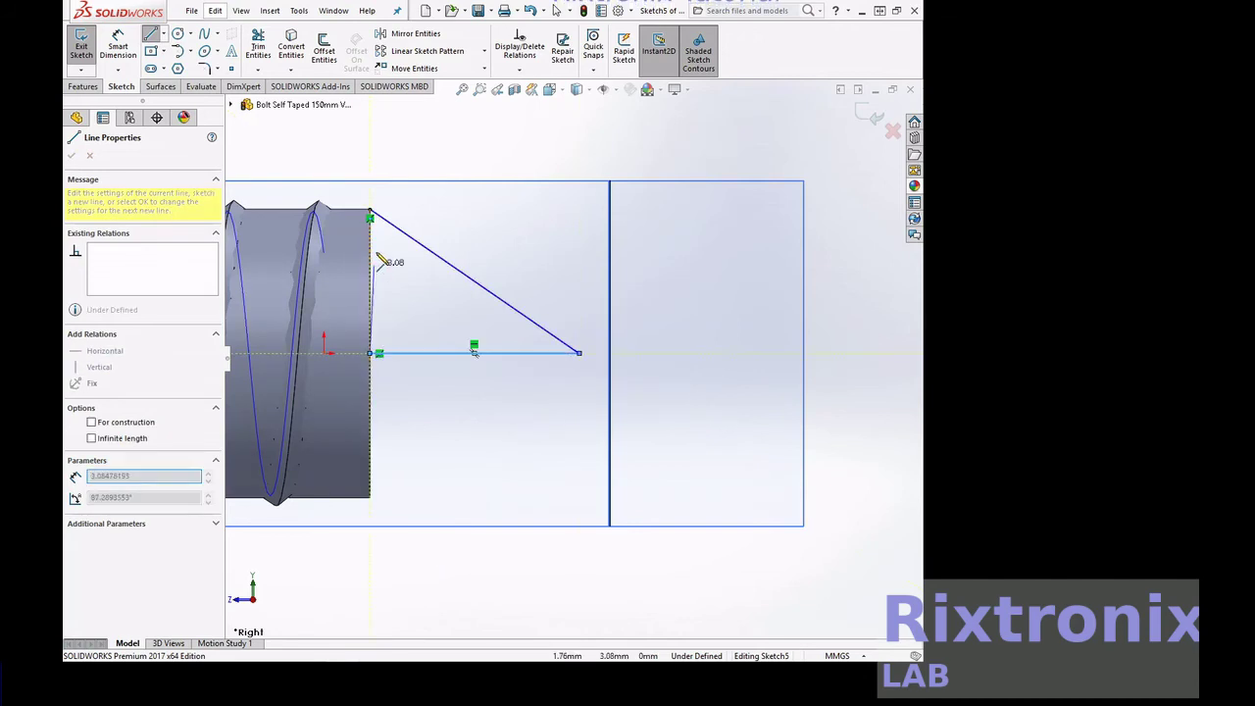
left_click(369, 210)
key("Escape")
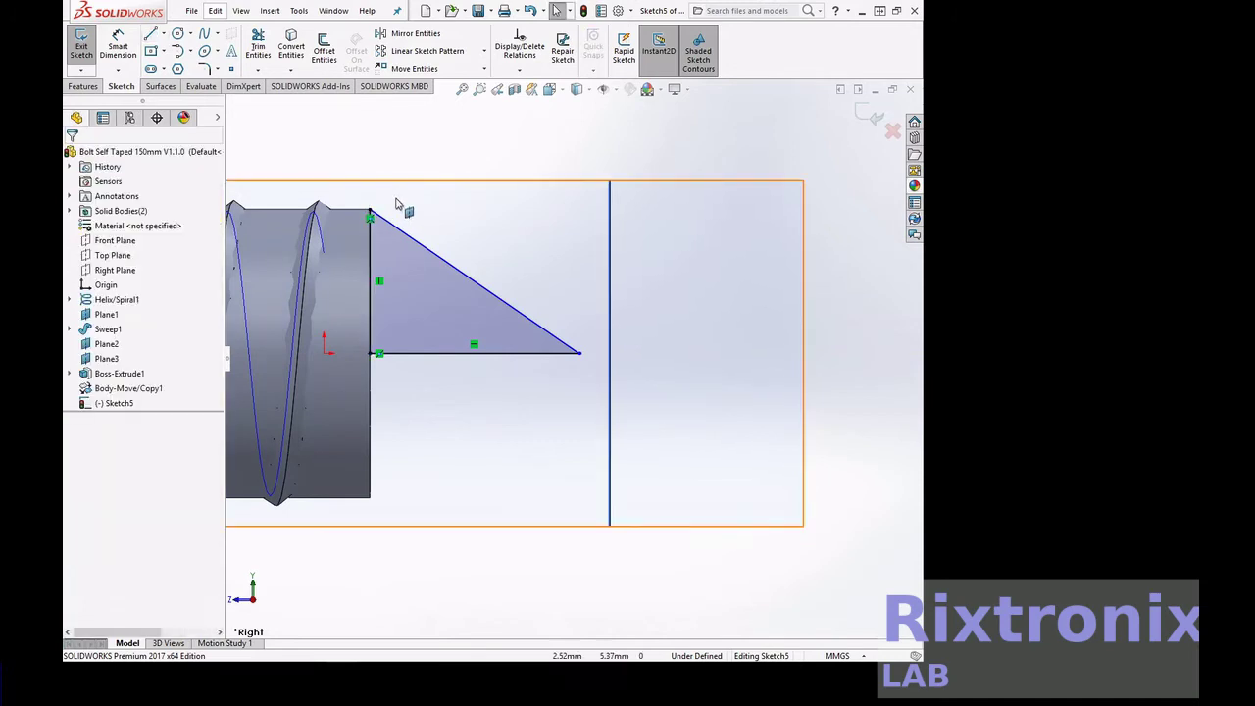
left_click(81, 44)
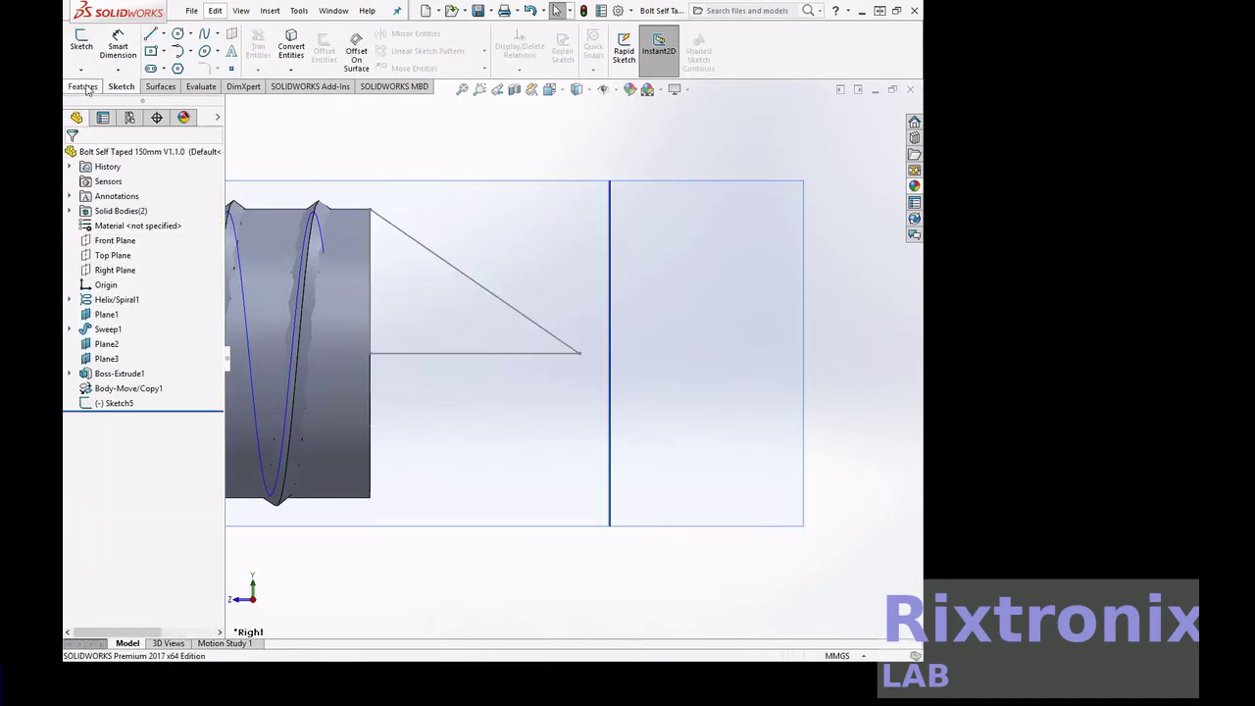
left_click(84, 86)
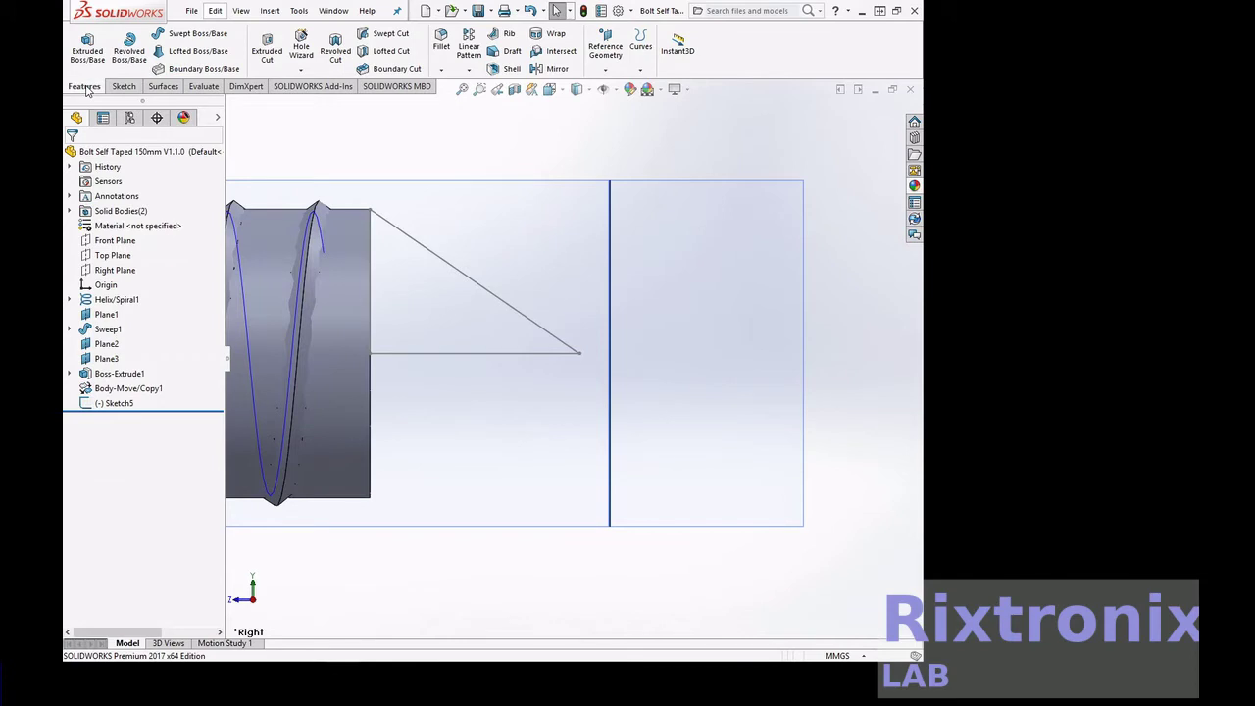
- Revolve the Sketch5 triangle 360° about its axis edge as a separate conical body, Revolve1
left_click(438, 354)
left_click(130, 49)
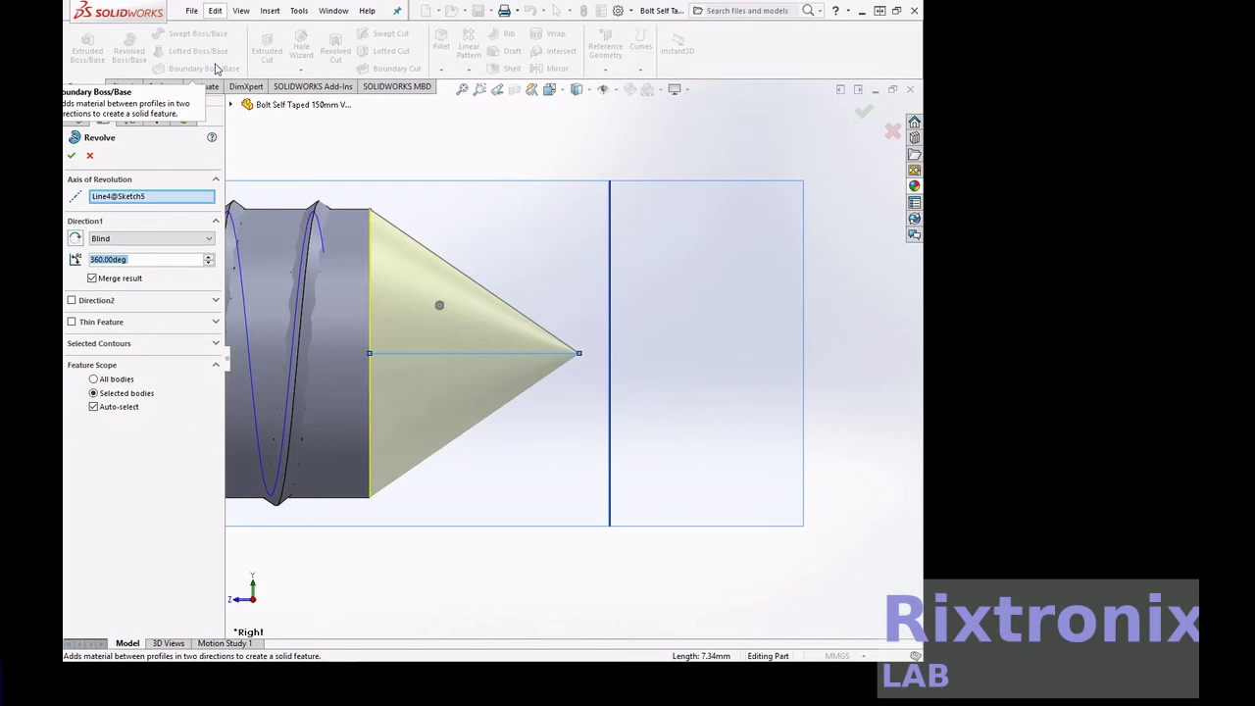
left_click(93, 279)
left_click(73, 157)
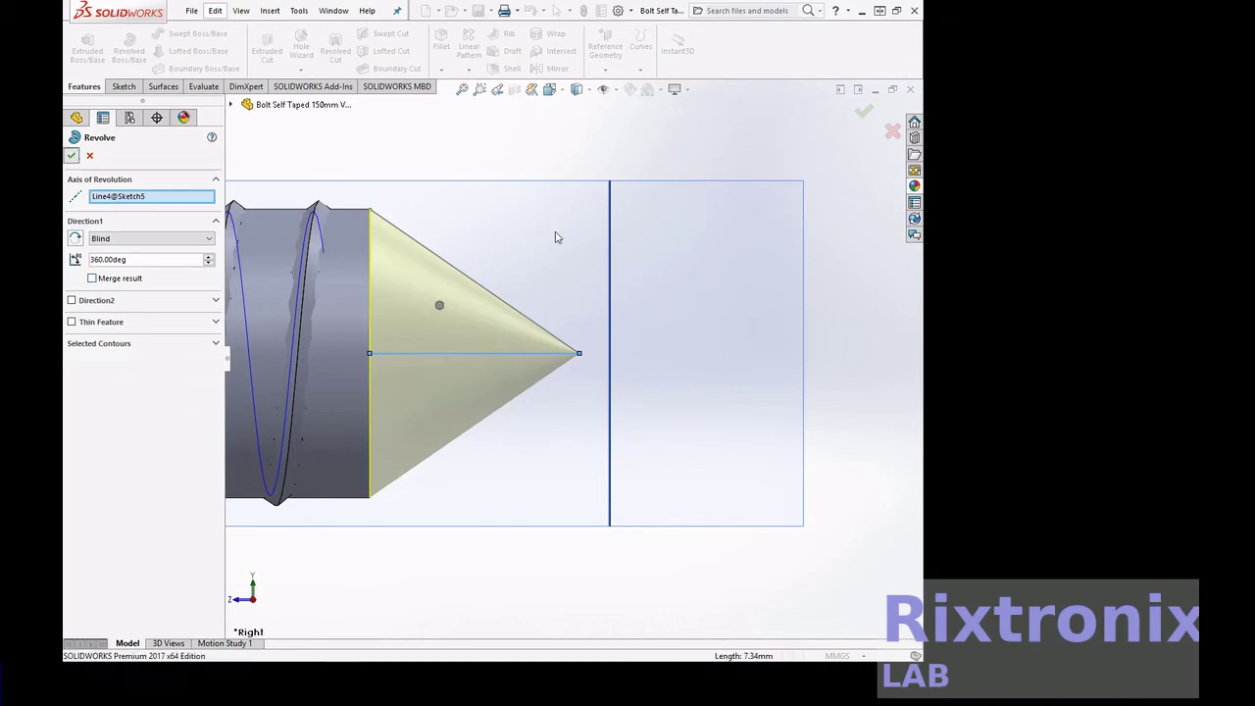
left_click(462, 90)
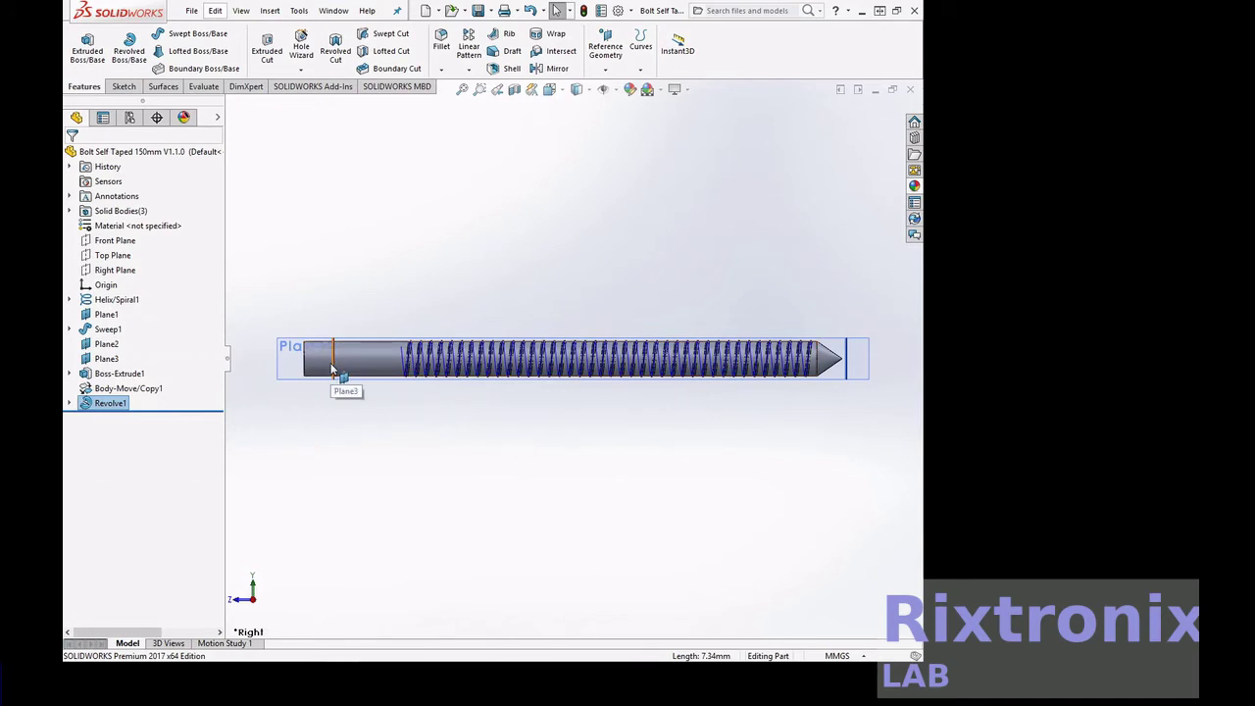
left_click(104, 358)
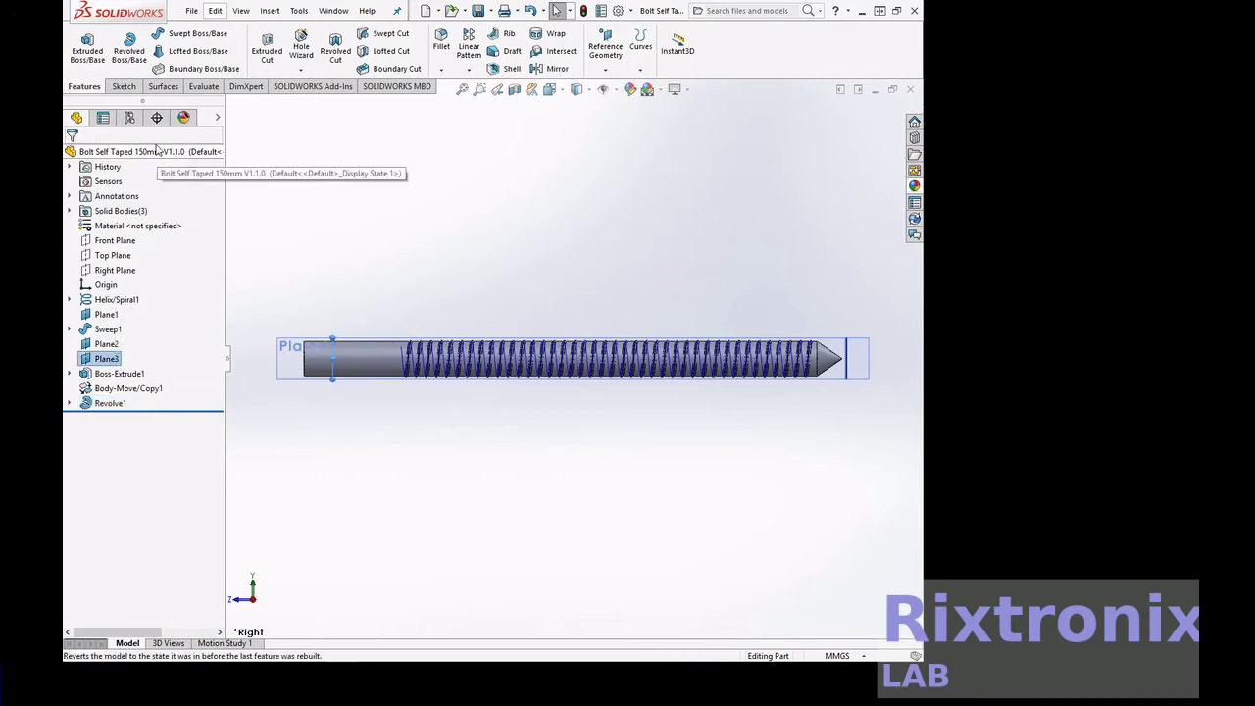
- Sketch a six-sided polygon on Plane3, centred on the origin and wider than the bolt end
left_click(123, 87)
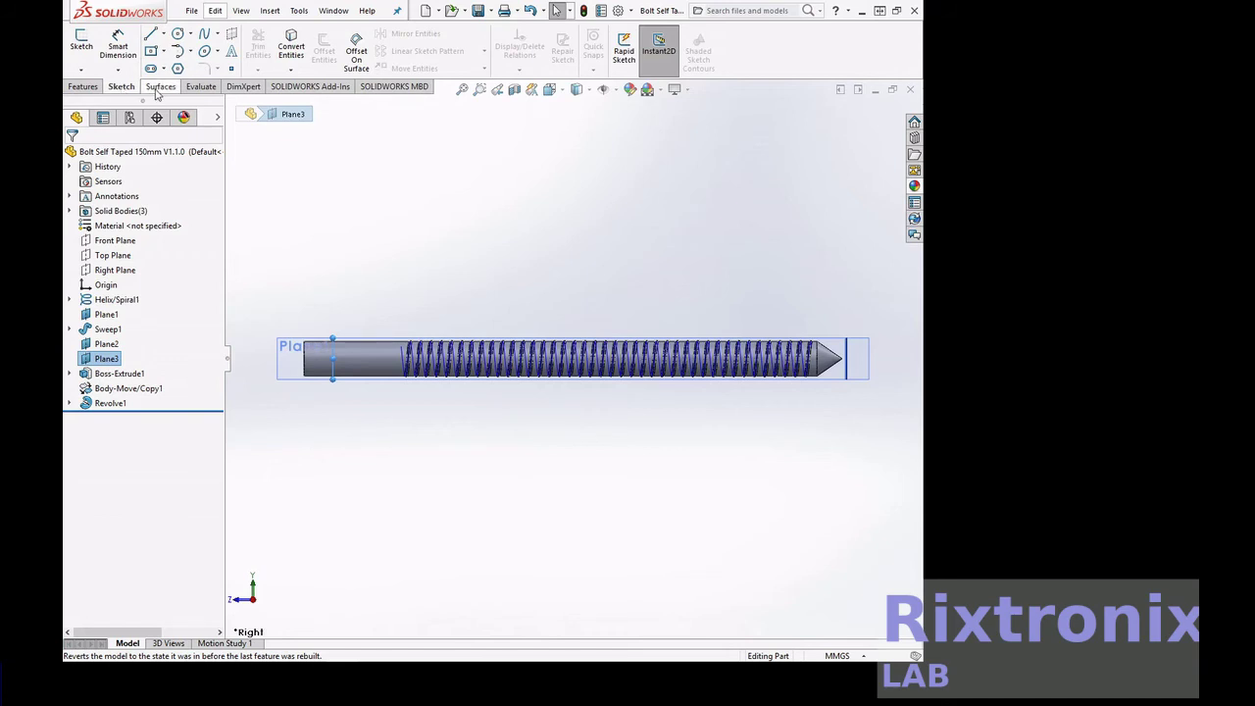
right_click(116, 361)
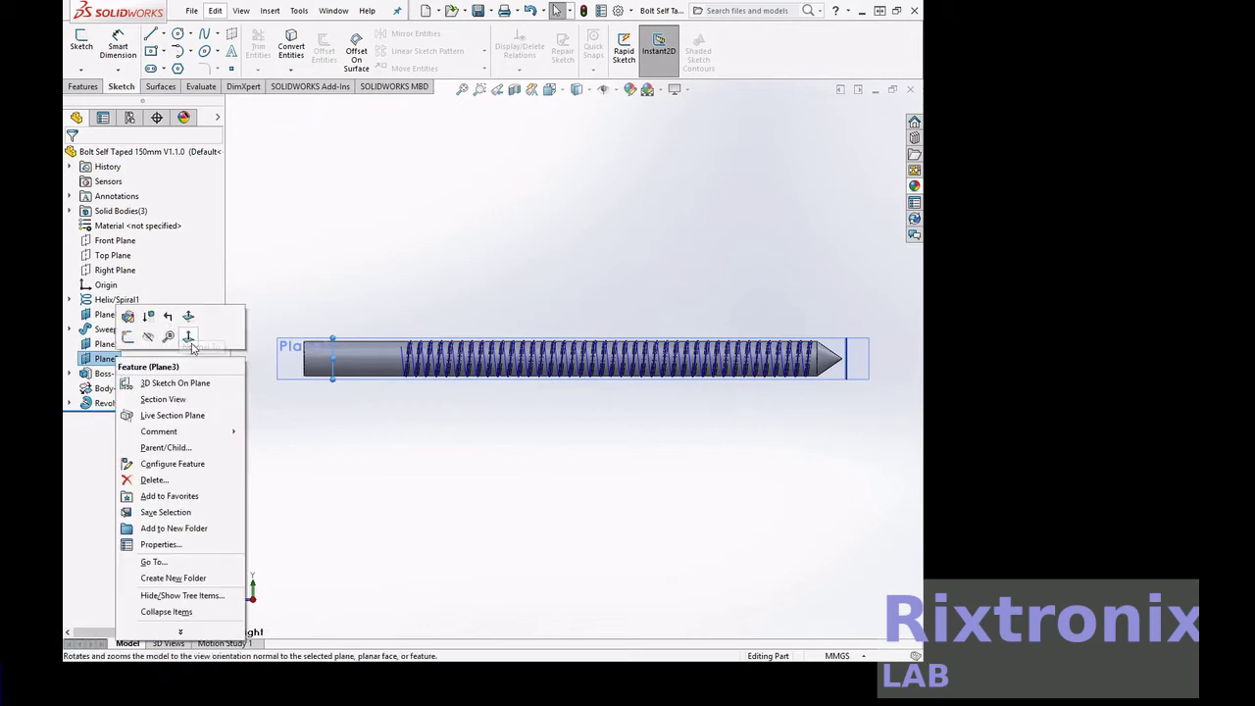
left_click(188, 341)
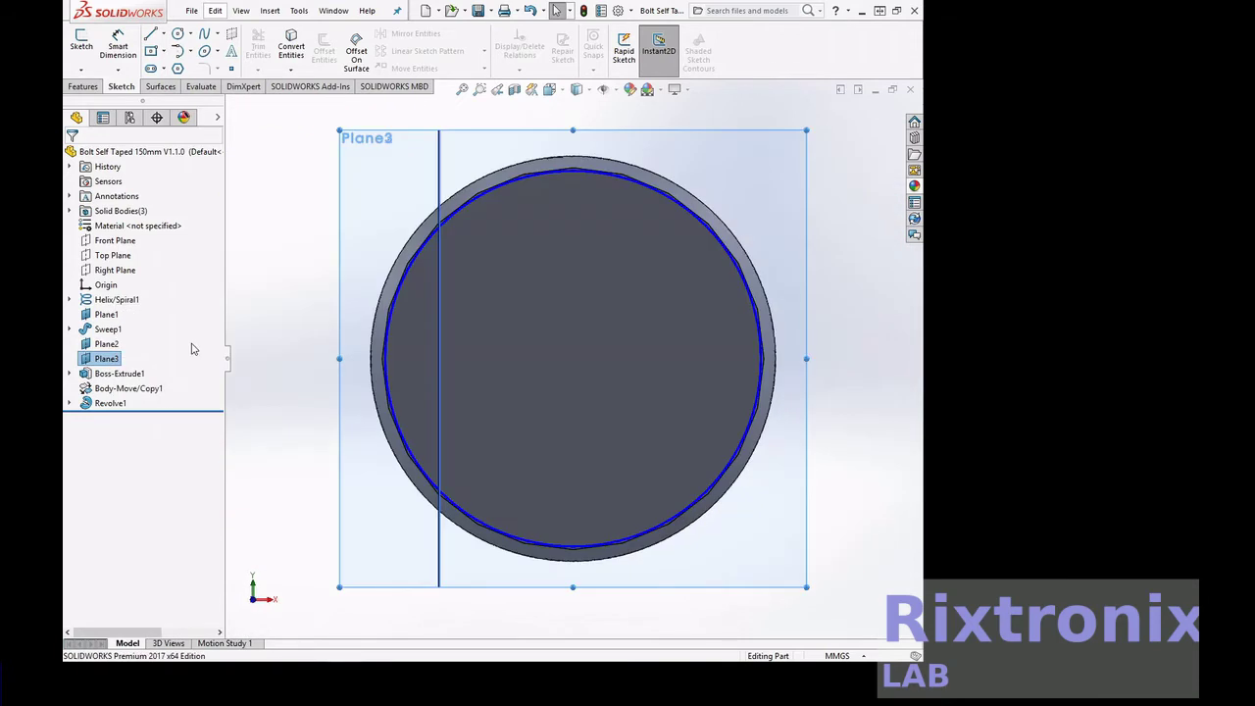
left_click(178, 69)
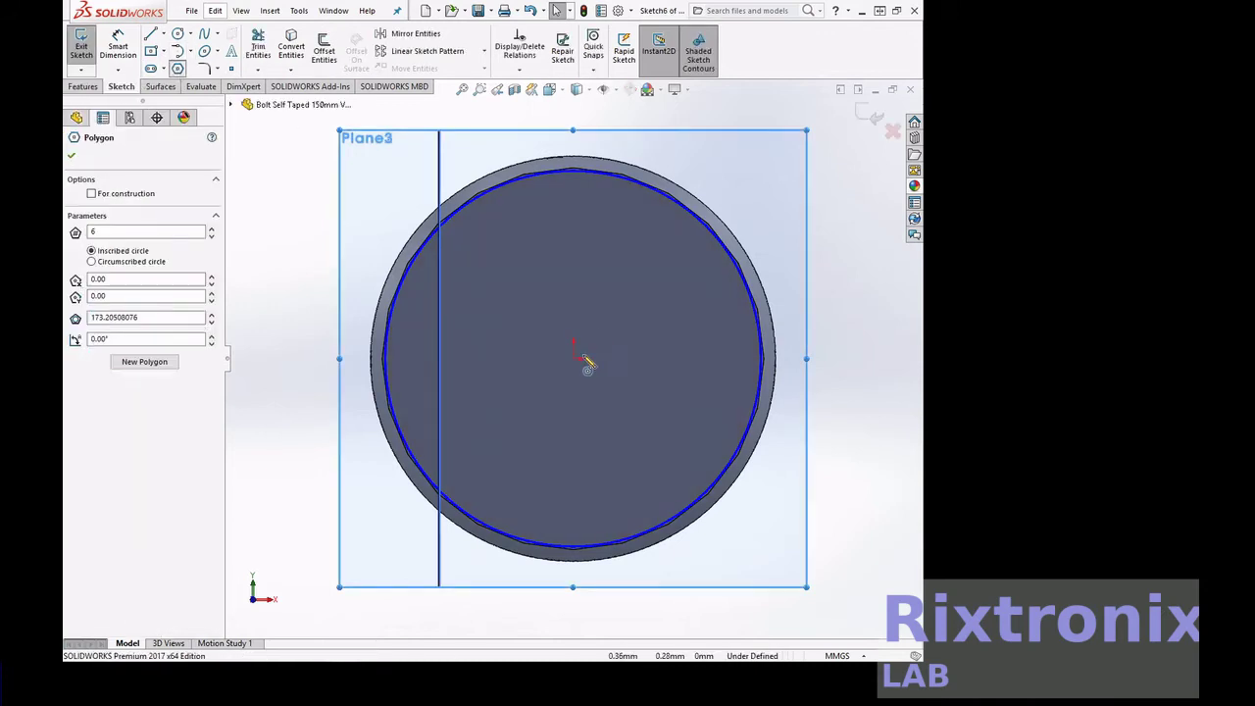
left_click(575, 359)
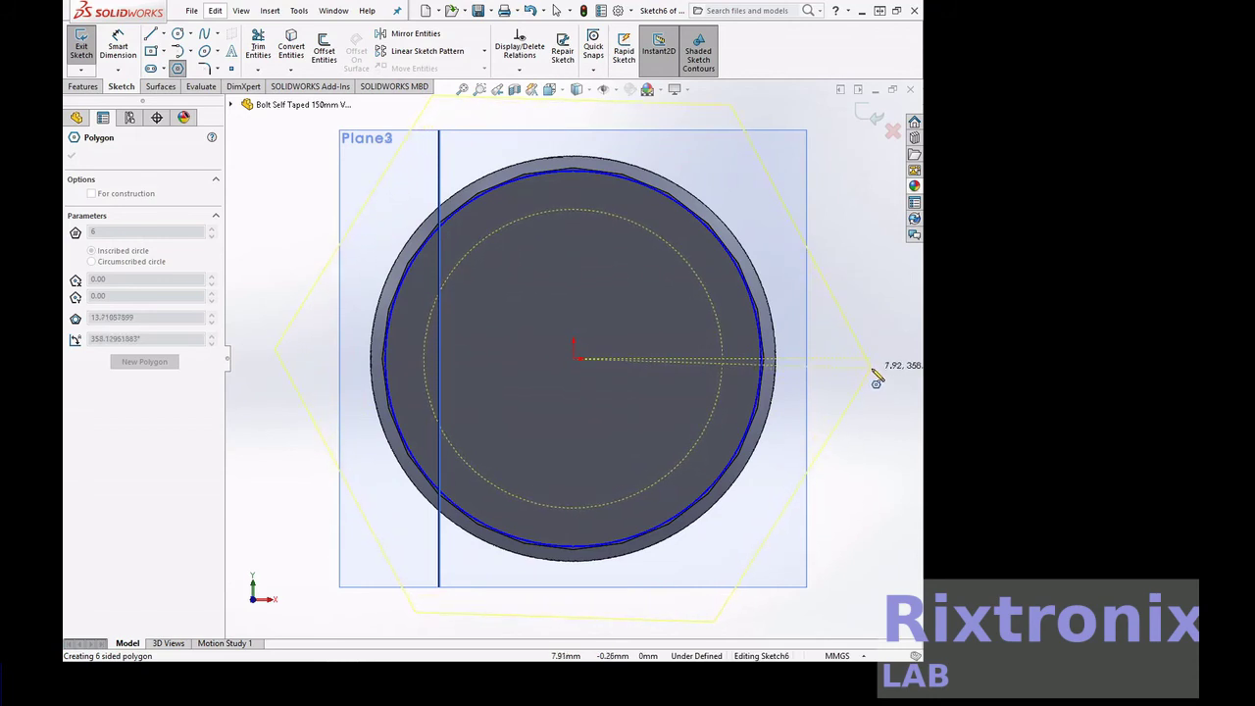
left_click(872, 369)
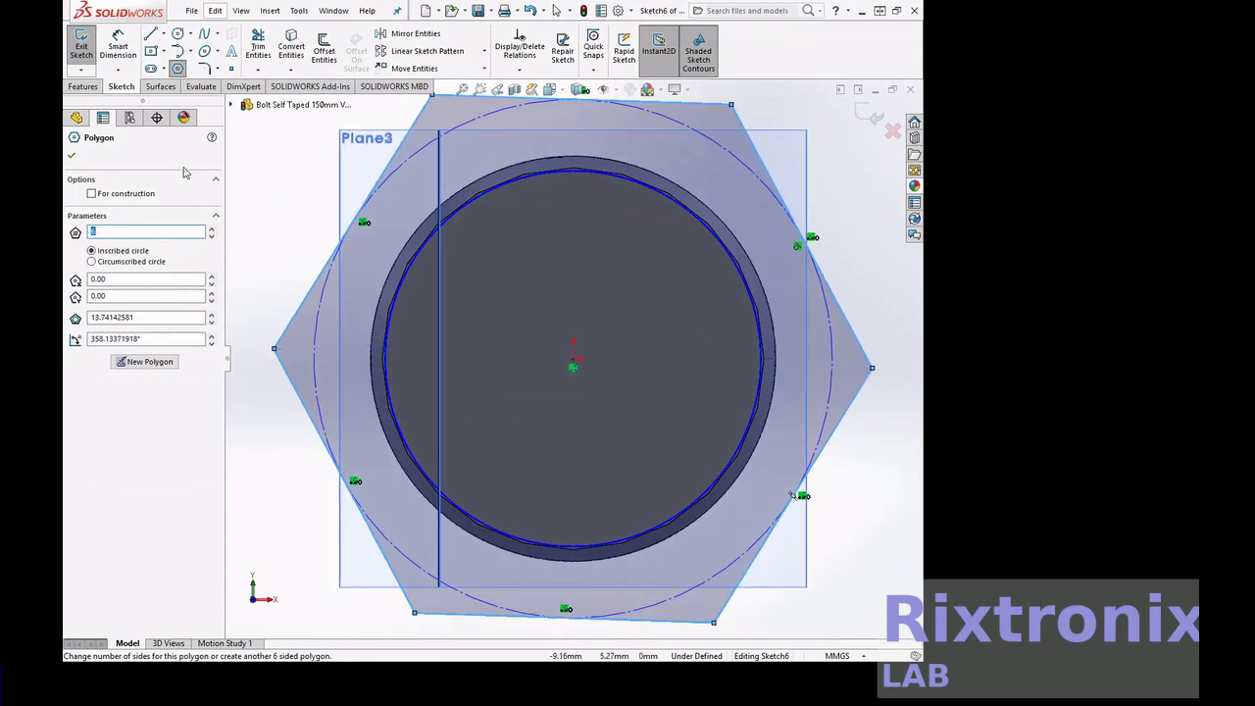
left_click(72, 156)
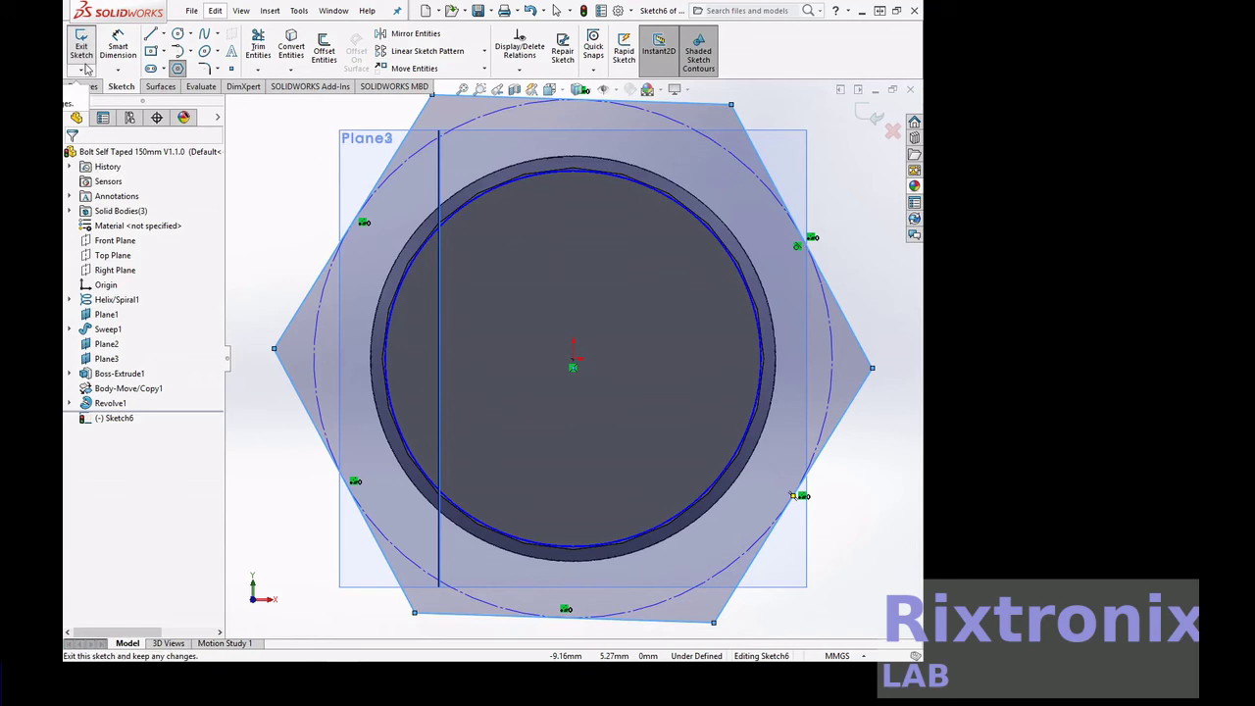
left_click(85, 68)
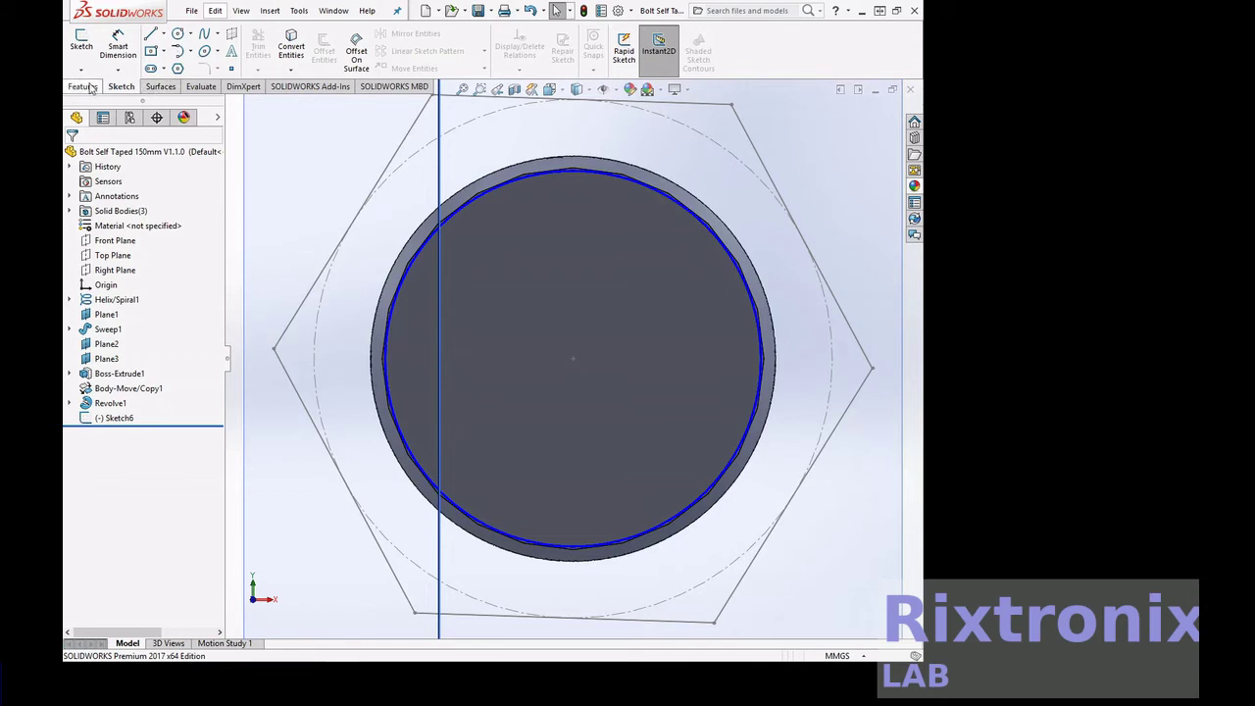
left_click(114, 417)
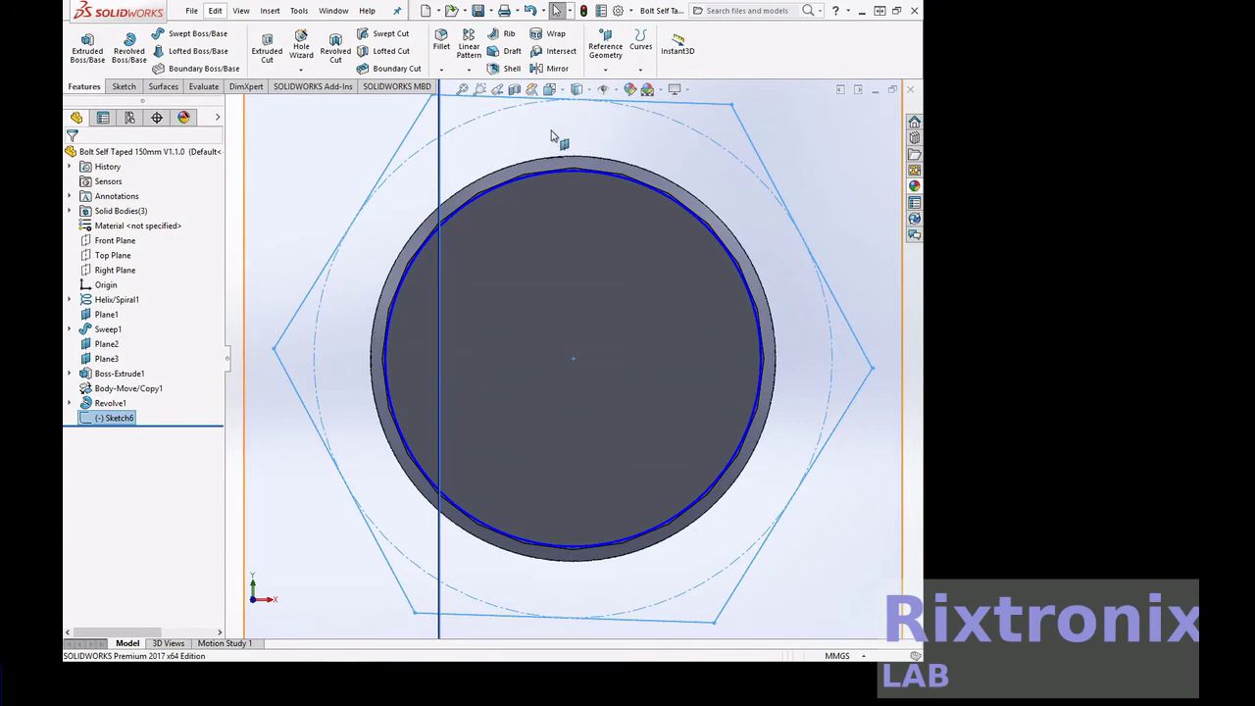
- From the Right view, extrude the Sketch6 hexagon 15 mm blind as a separate, unmerged body
left_click(549, 89)
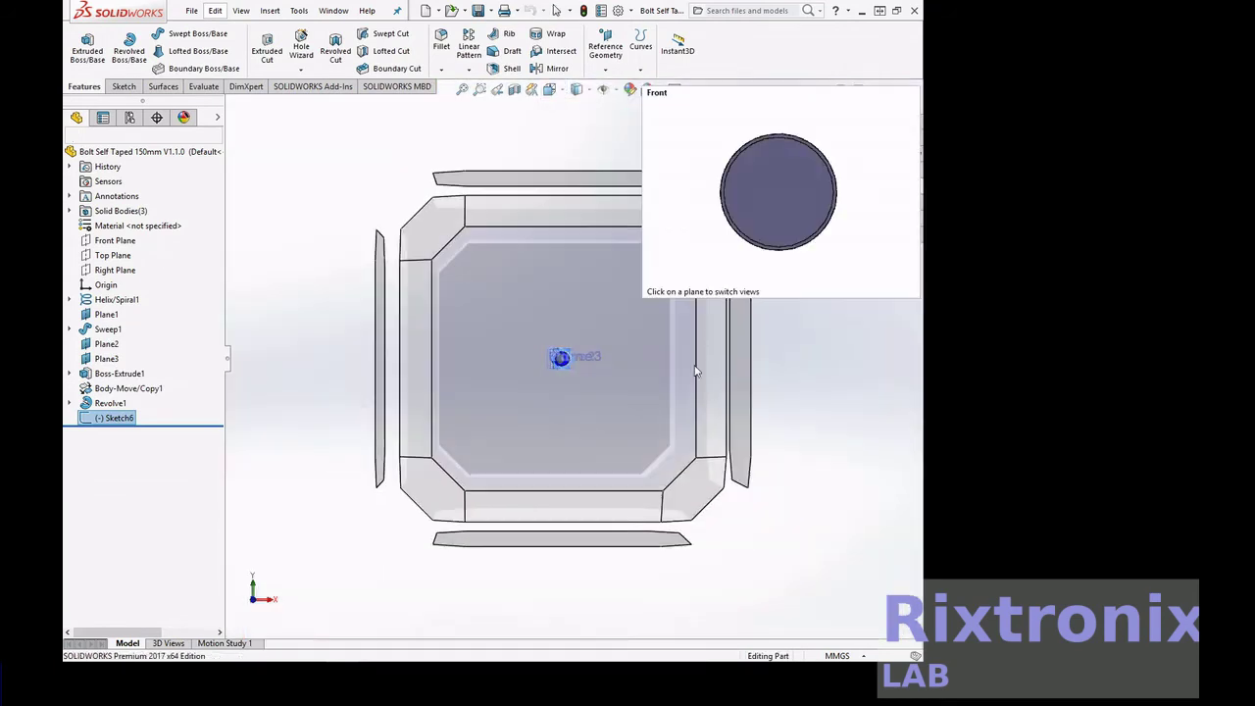
left_click(744, 420)
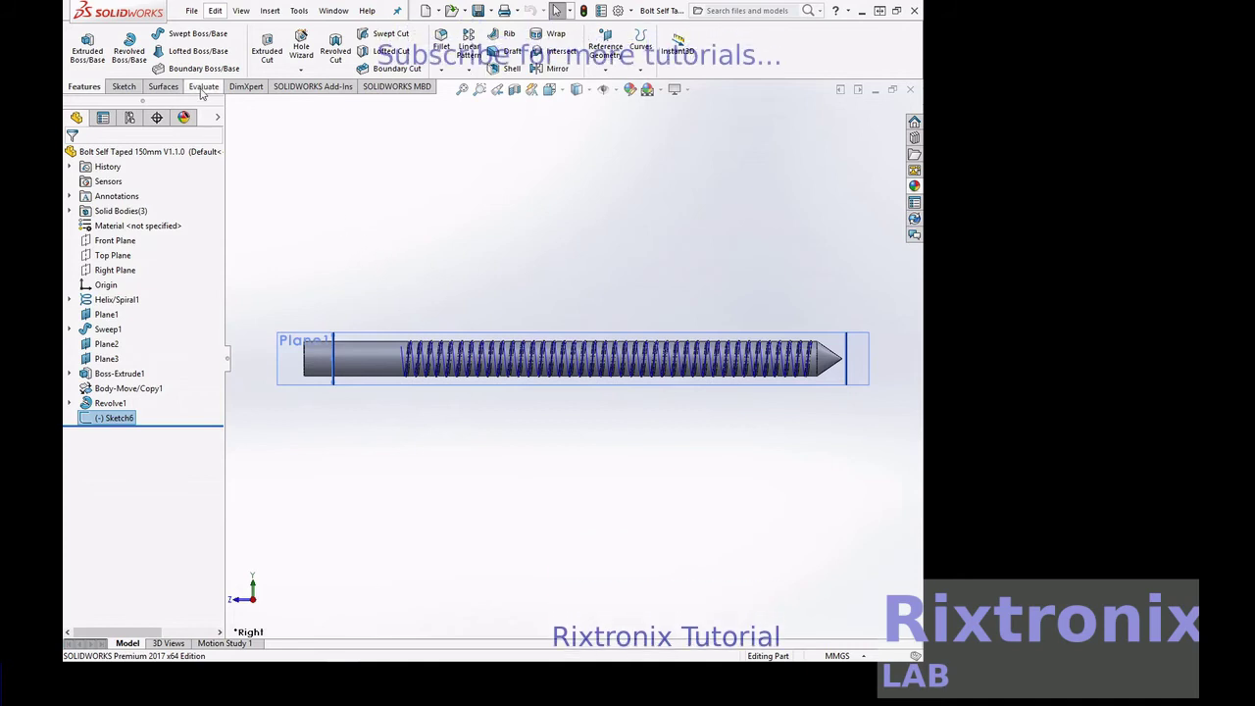
left_click(87, 45)
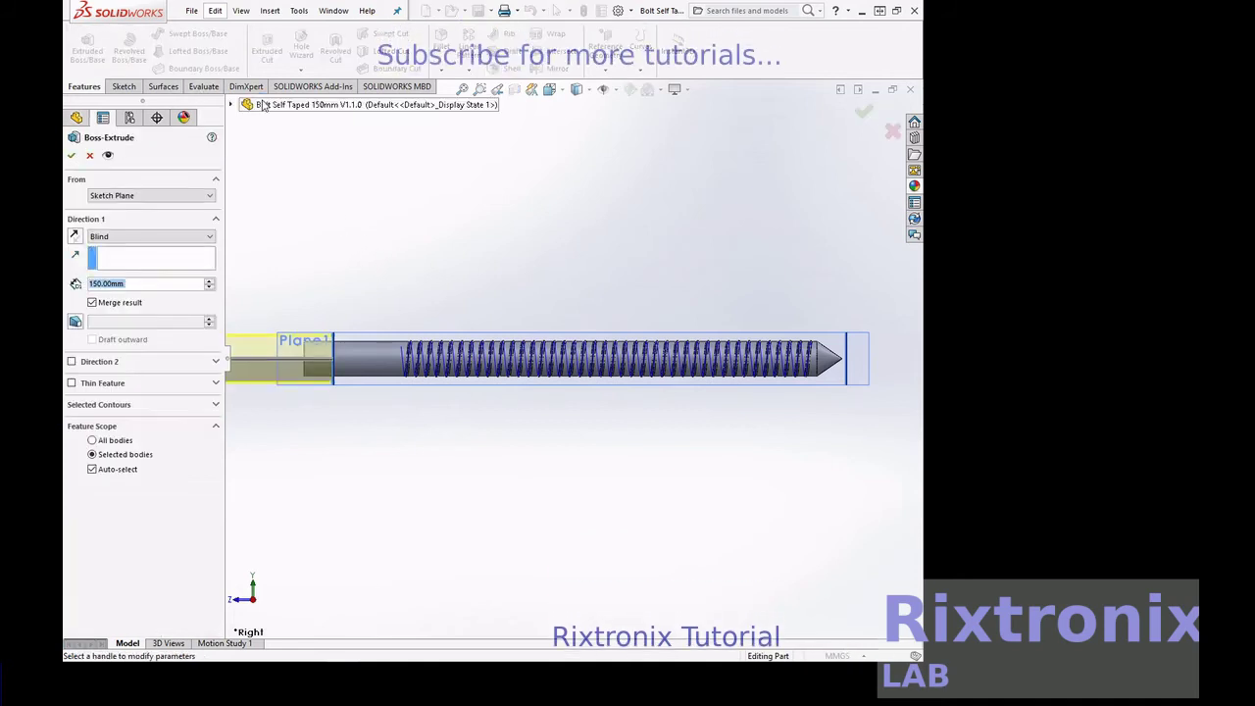
left_click(93, 304)
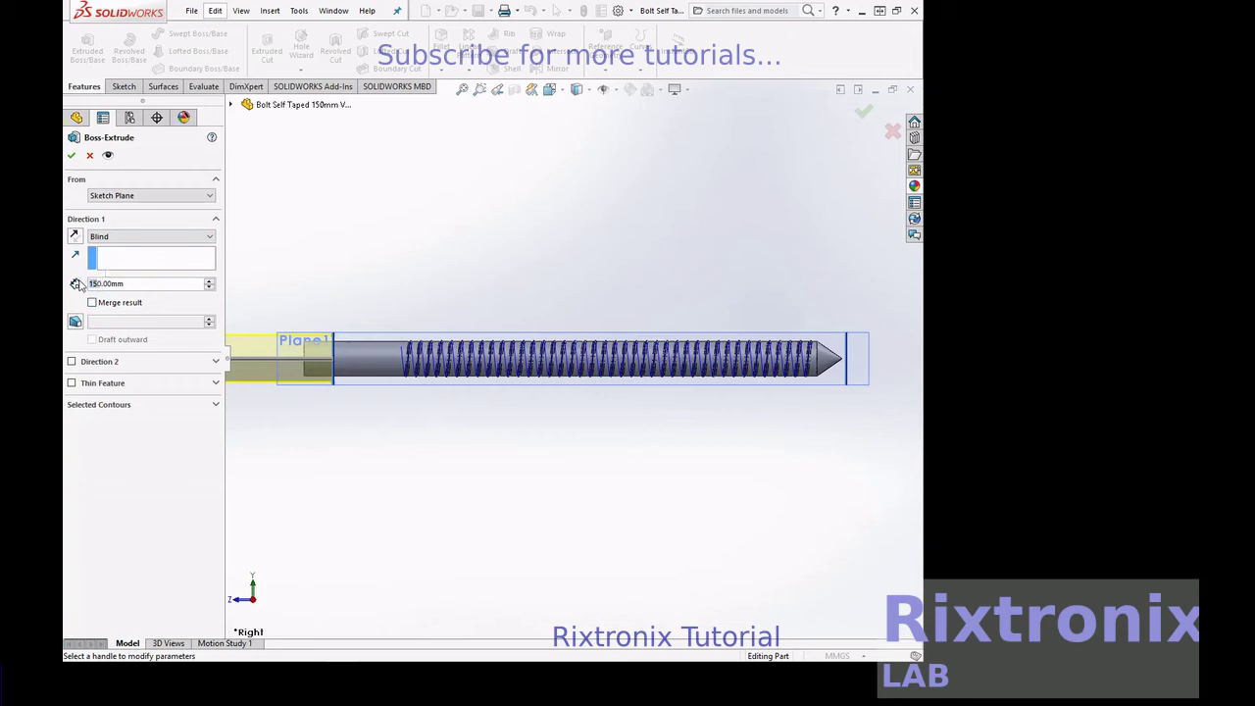
type("2")
left_click(161, 482)
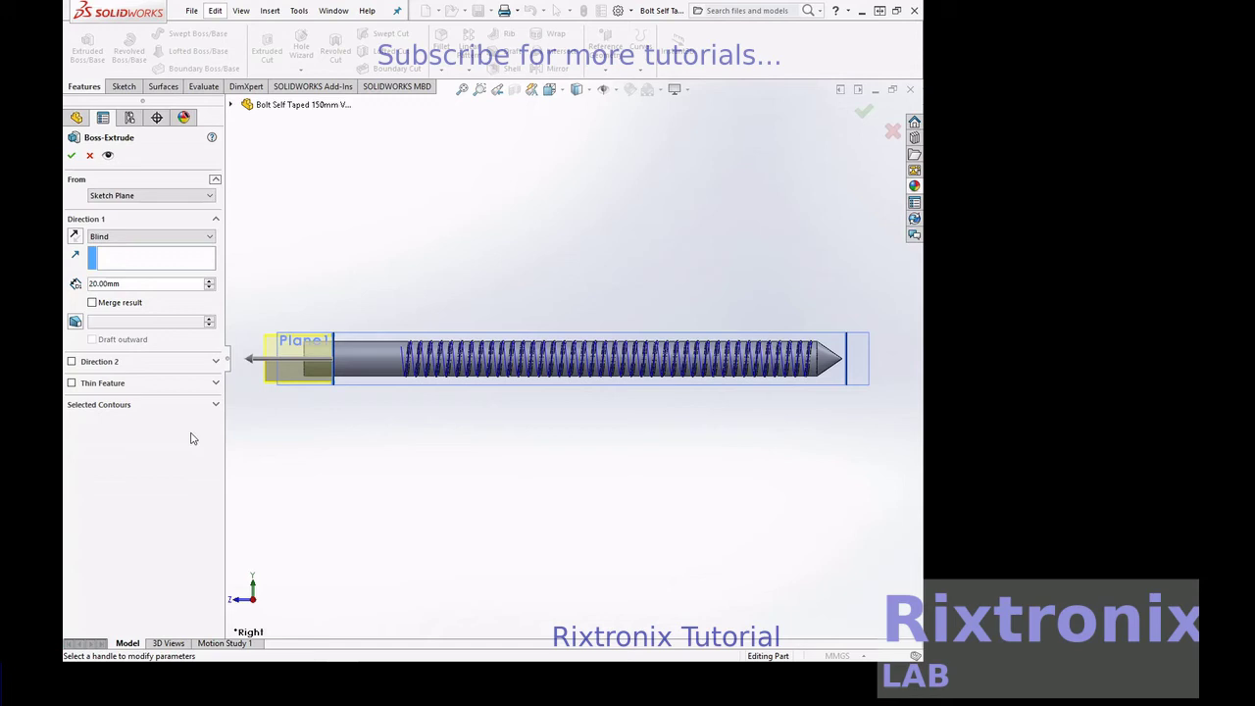
type("2")
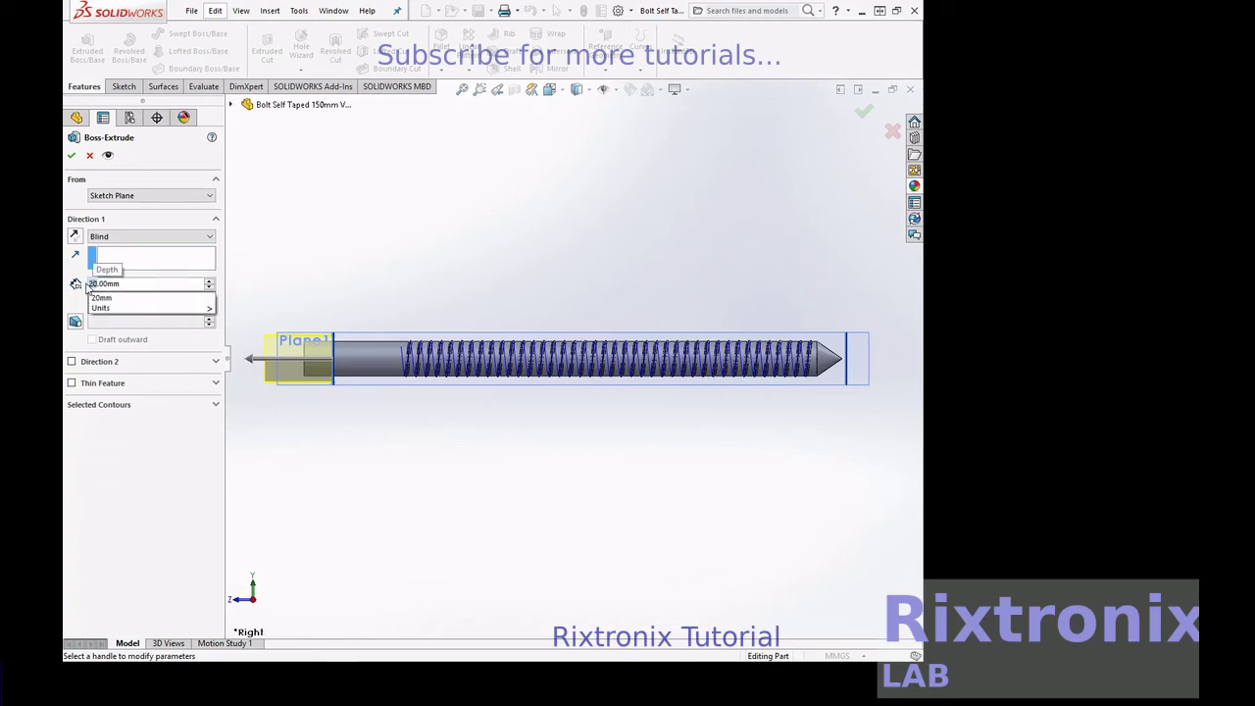
type("15")
left_click(112, 457)
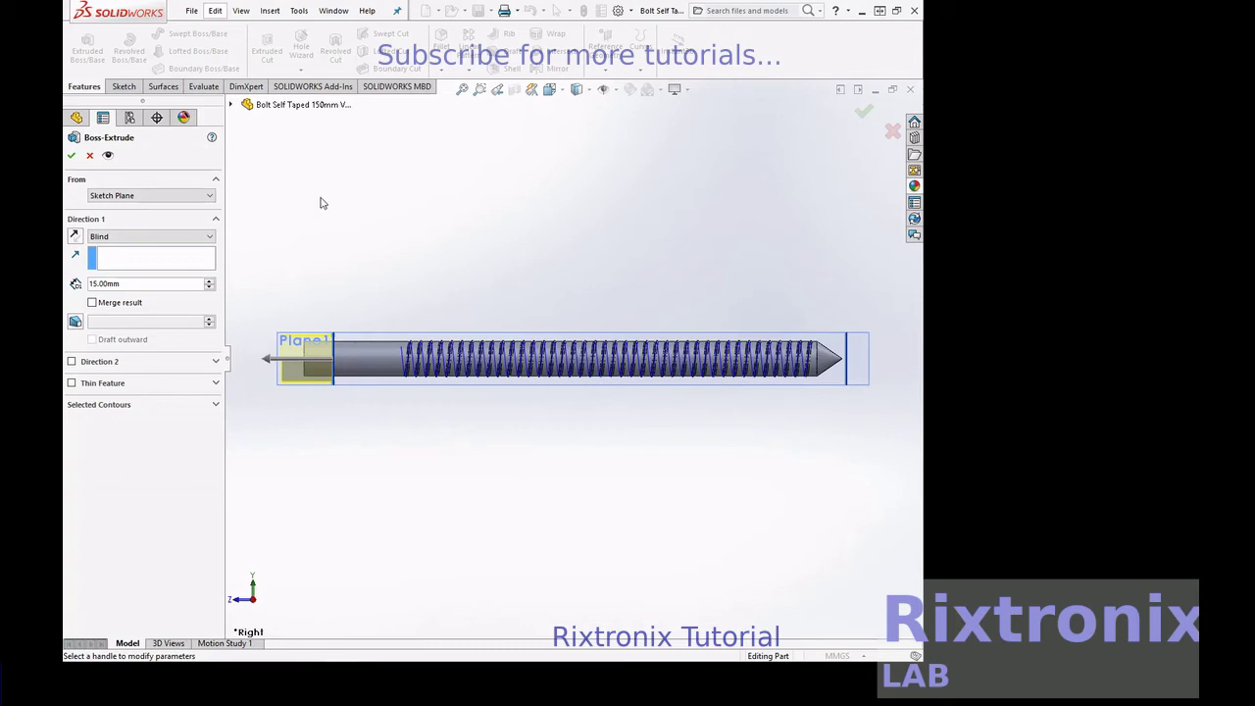
left_click(71, 157)
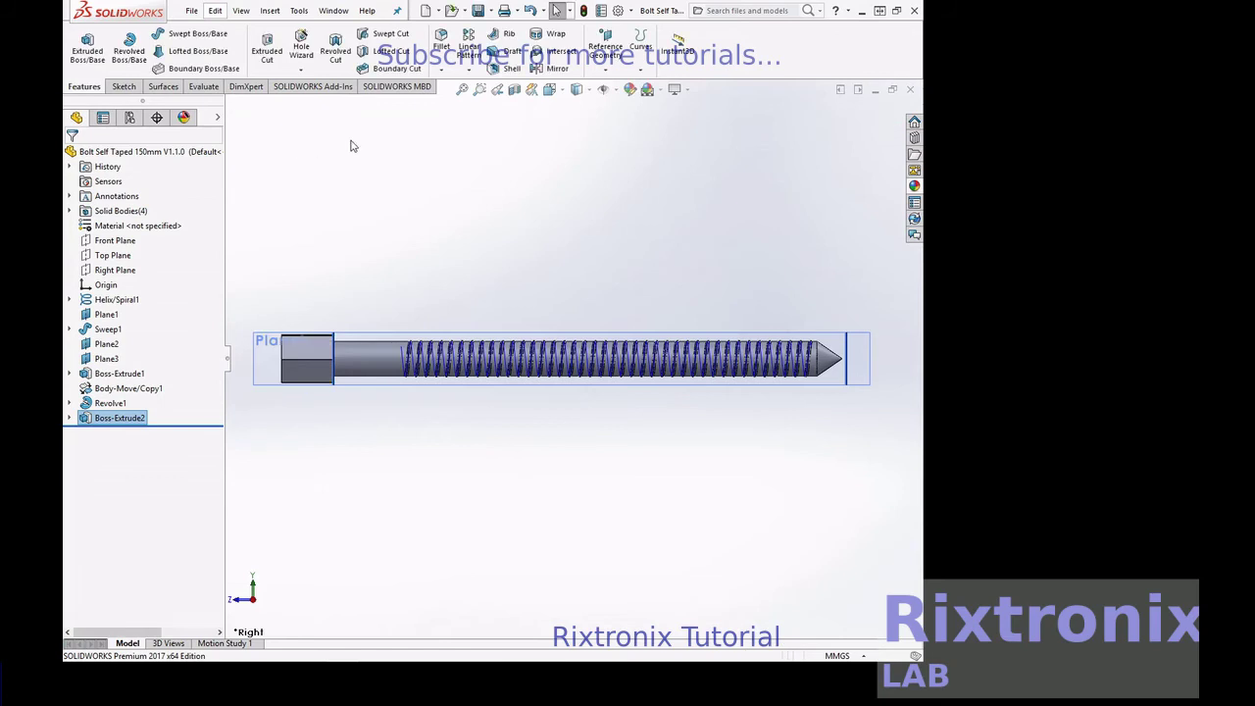
left_click(215, 87)
left_click(117, 48)
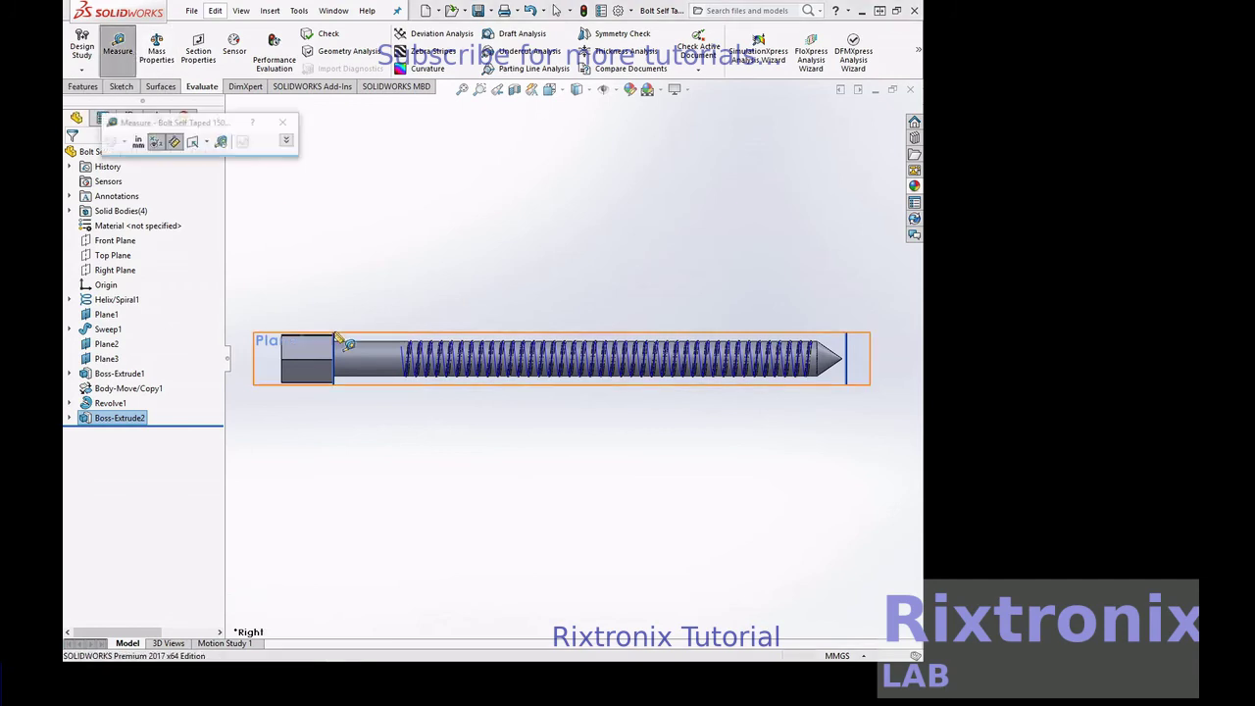
left_click(334, 353)
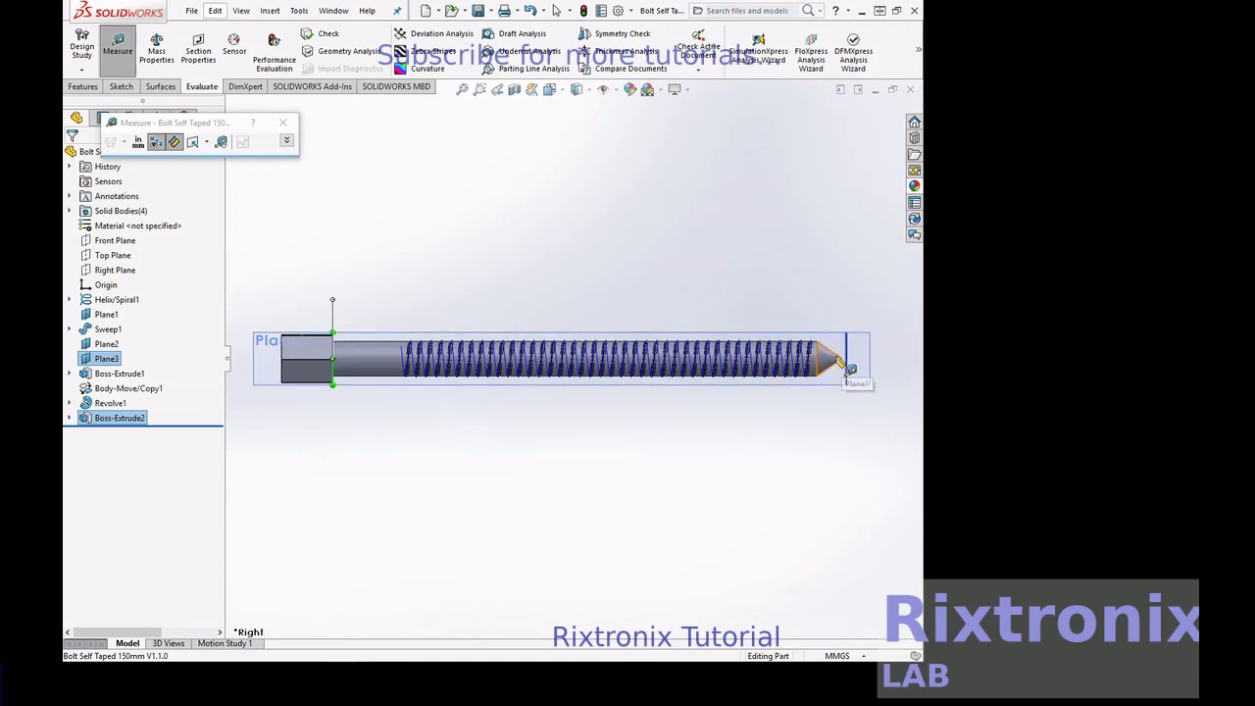
left_click(839, 362)
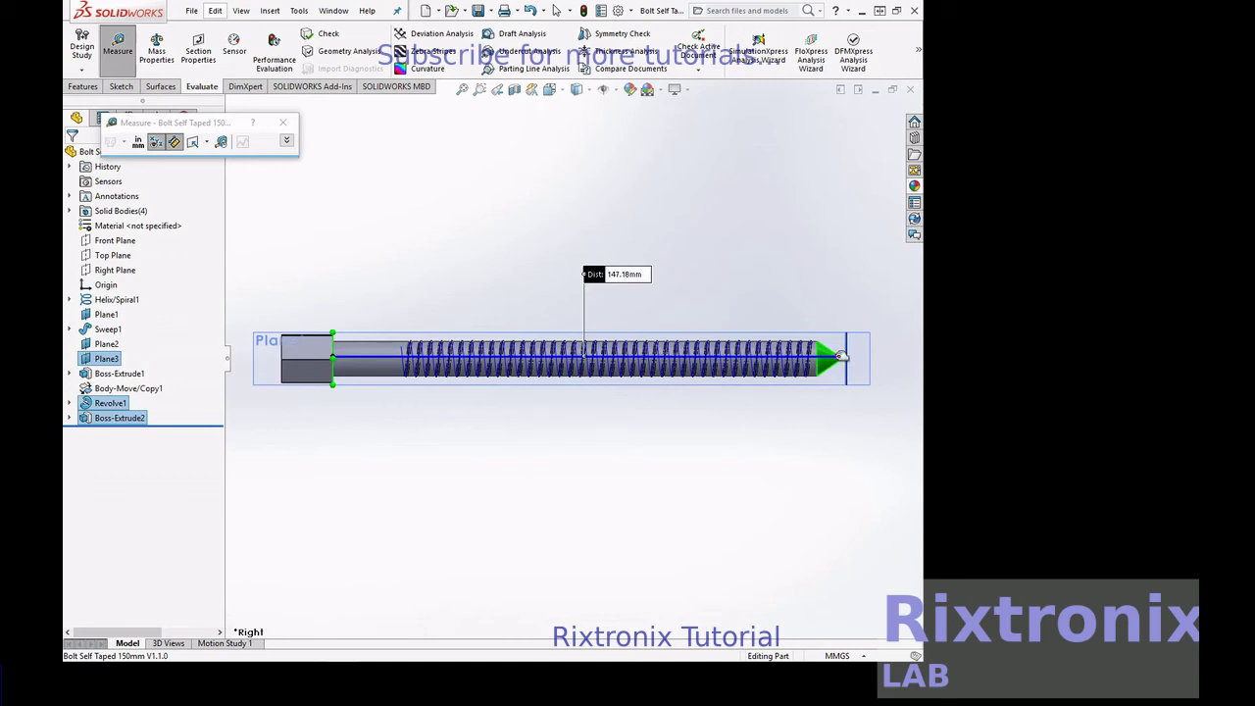
key("Escape")
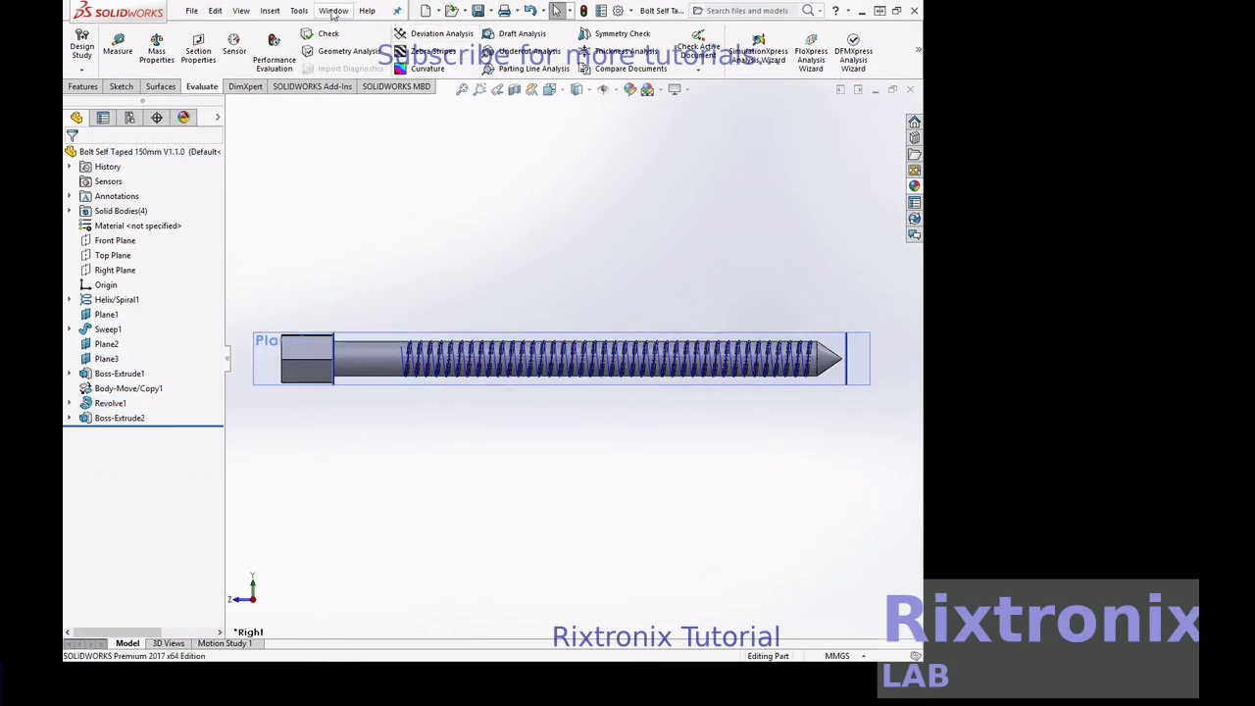
left_click(279, 13)
mouse_move(292, 64)
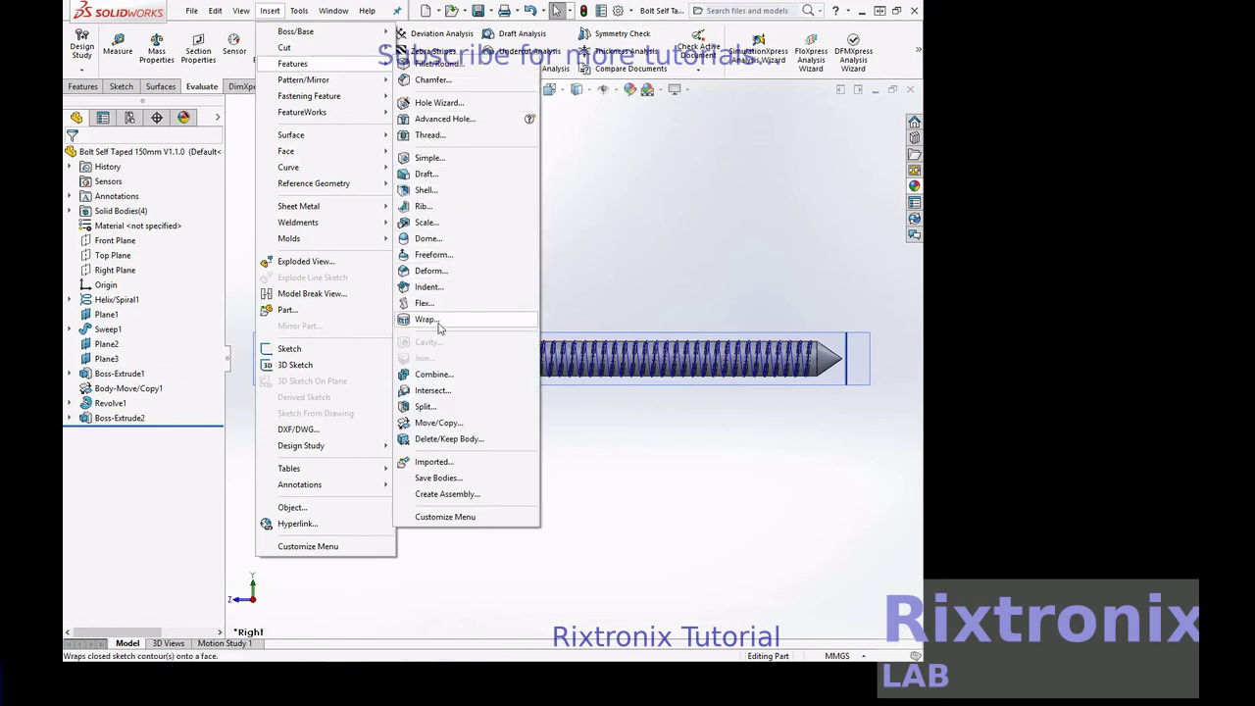
- Move the Boss-Extrude2 head body 0.3 mm along Z with Move/Copy Body
left_click(438, 423)
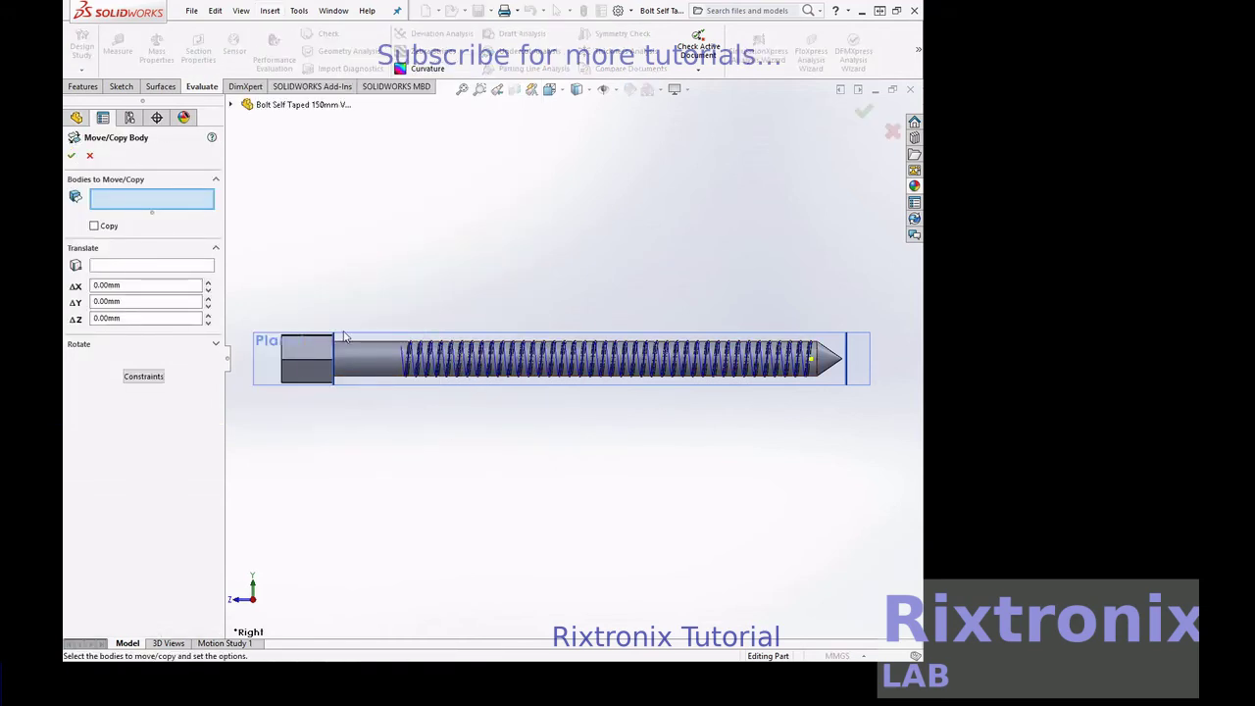
left_click(316, 345)
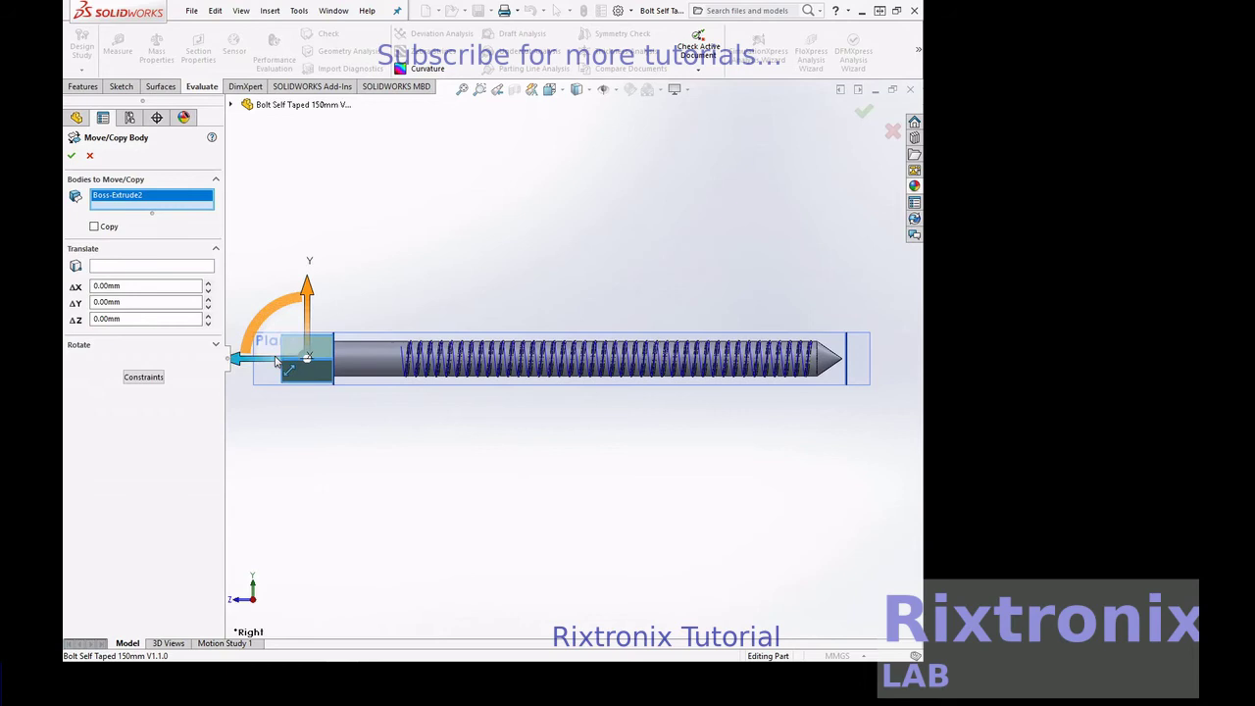
left_click_drag(278, 362, 275, 360)
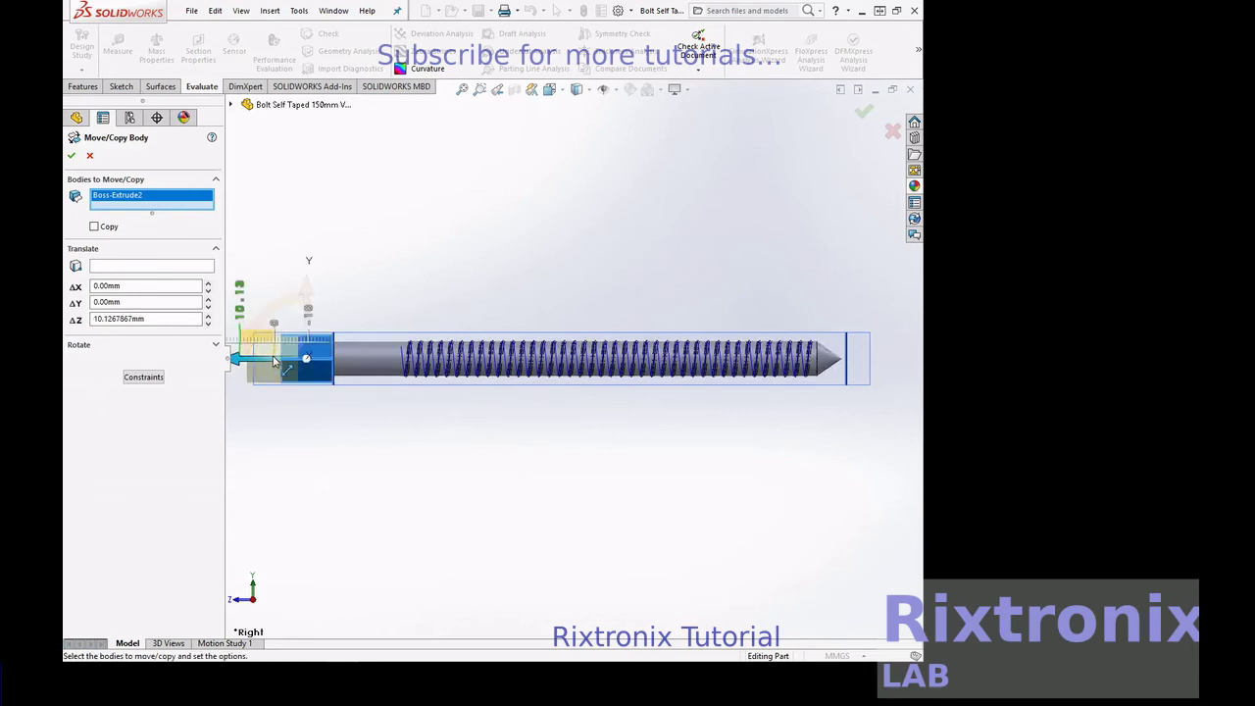
left_click_drag(276, 361, 308, 363)
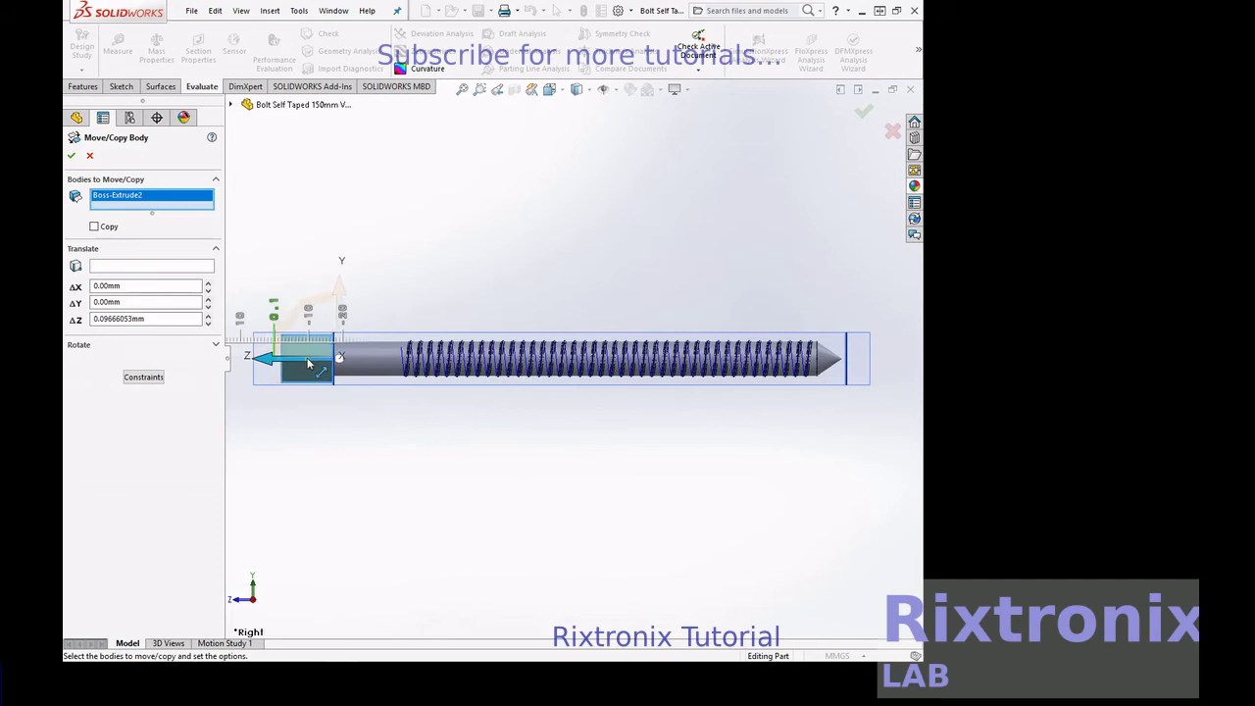
left_click_drag(307, 365, 307, 366)
left_click(102, 319)
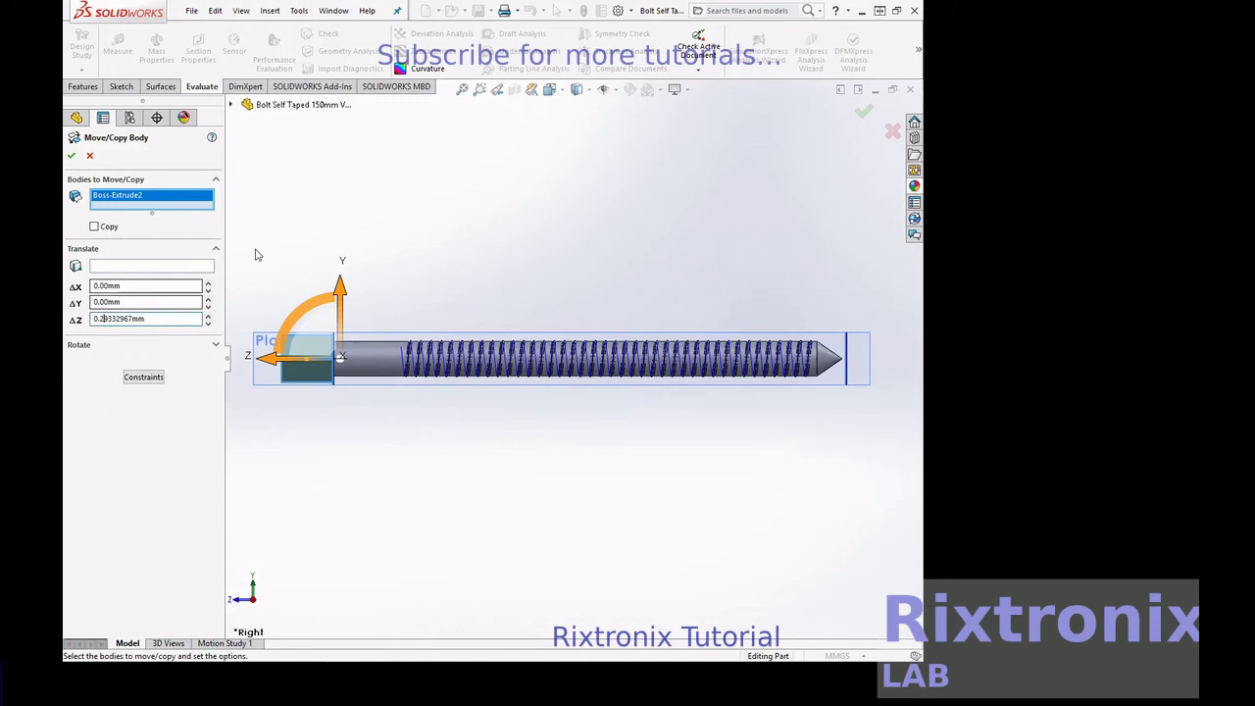
type("3")
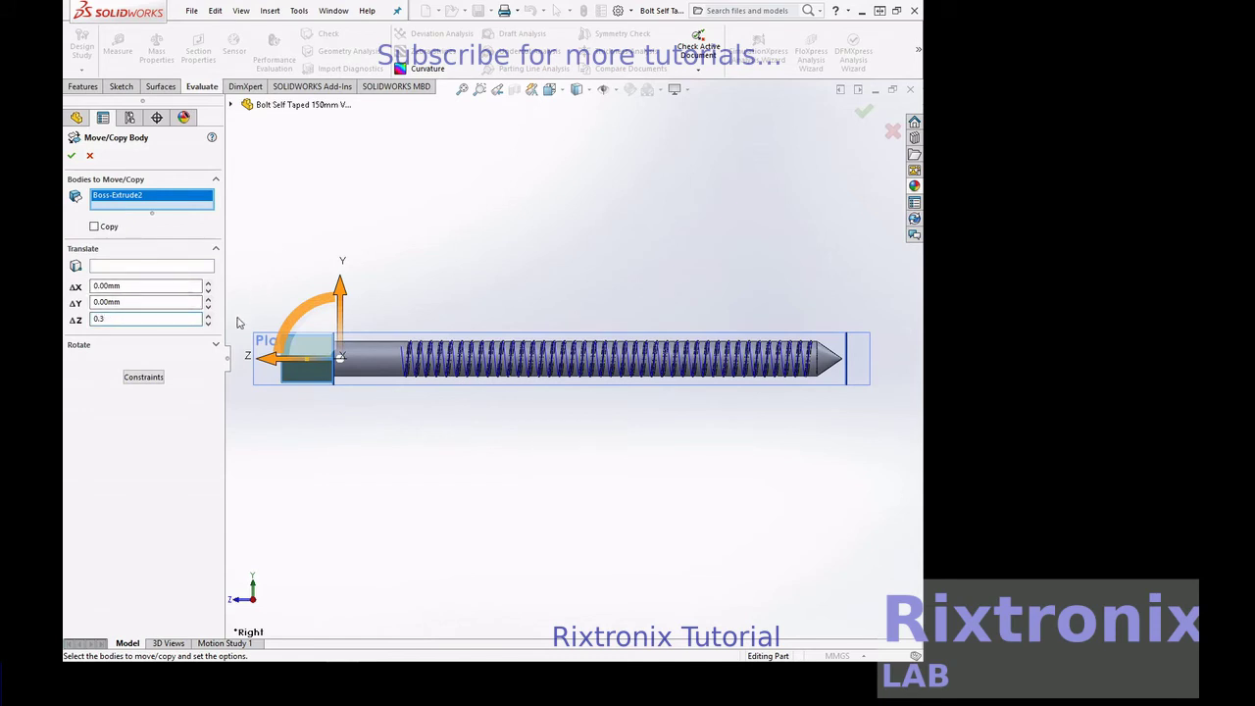
key("Return")
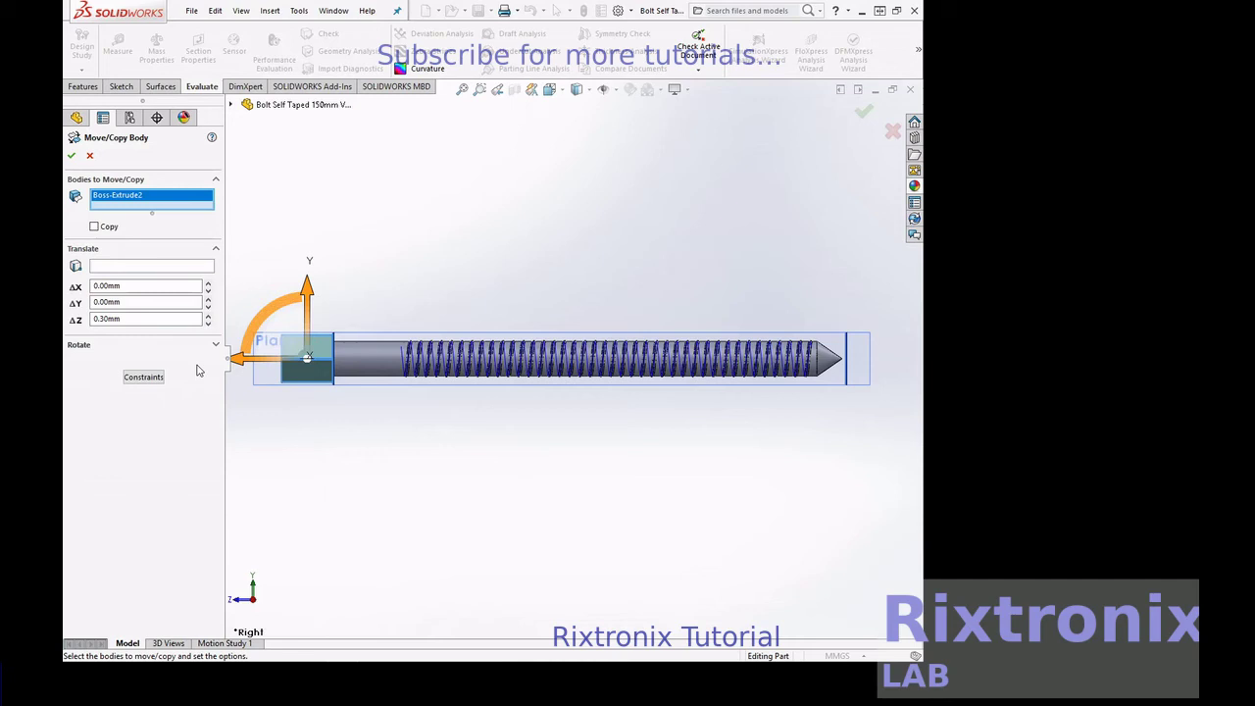
left_click(70, 156)
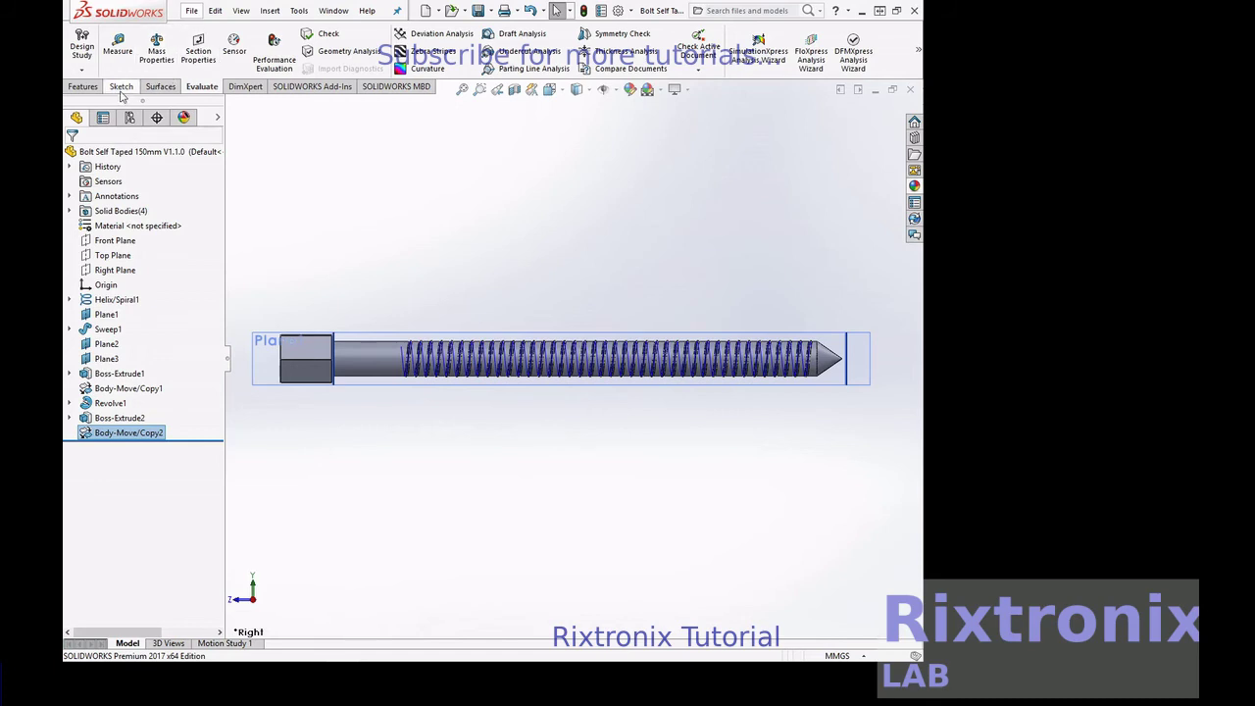
- Measure the bolt's overall length from the head-side face to the tip
left_click(118, 44)
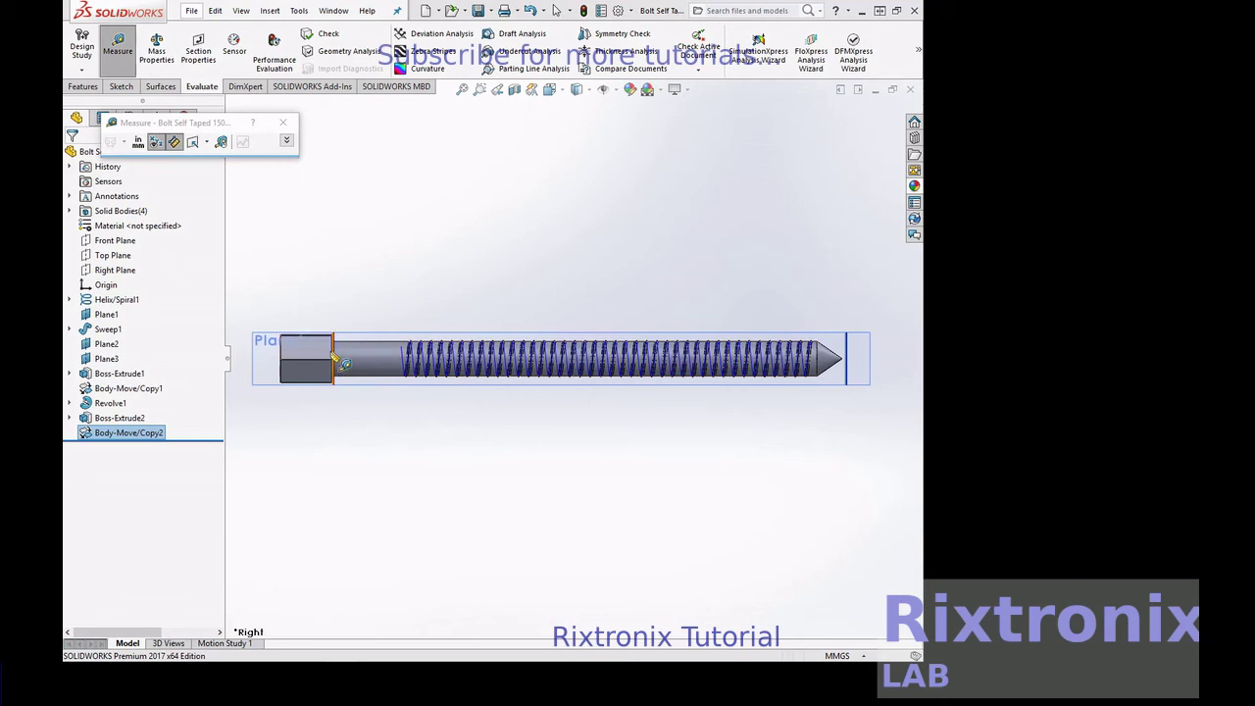
left_click(335, 358)
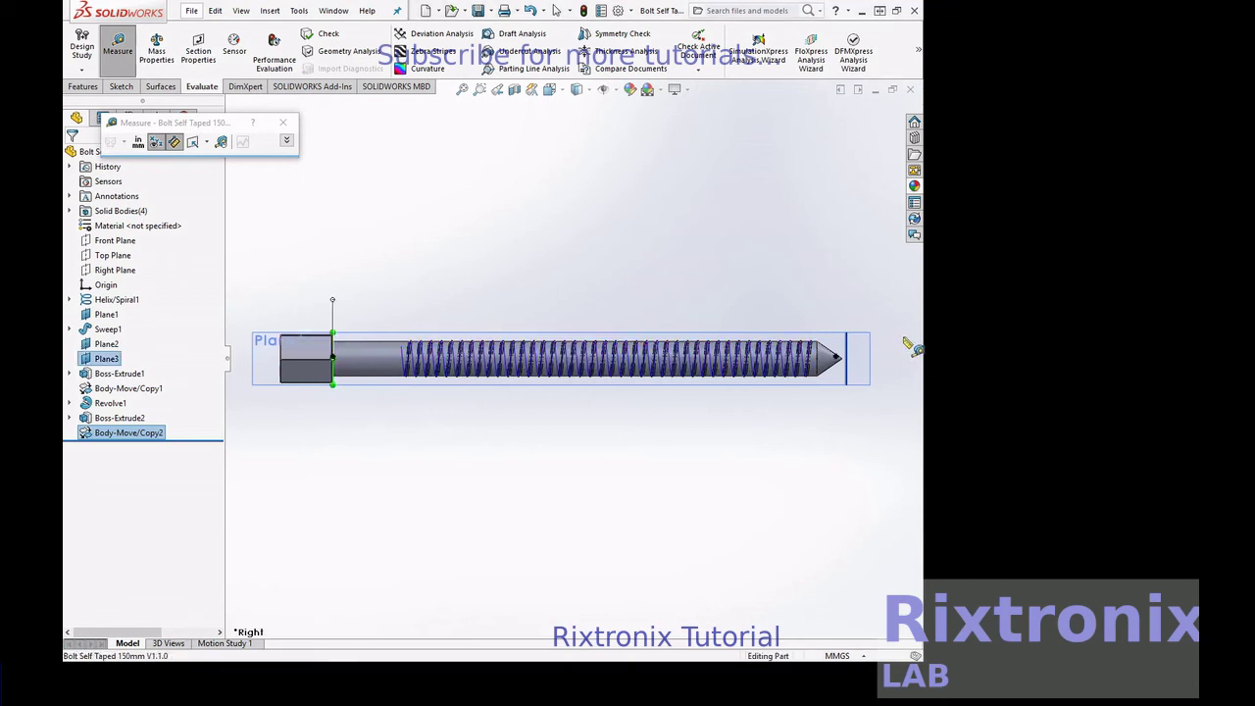
left_click(846, 358)
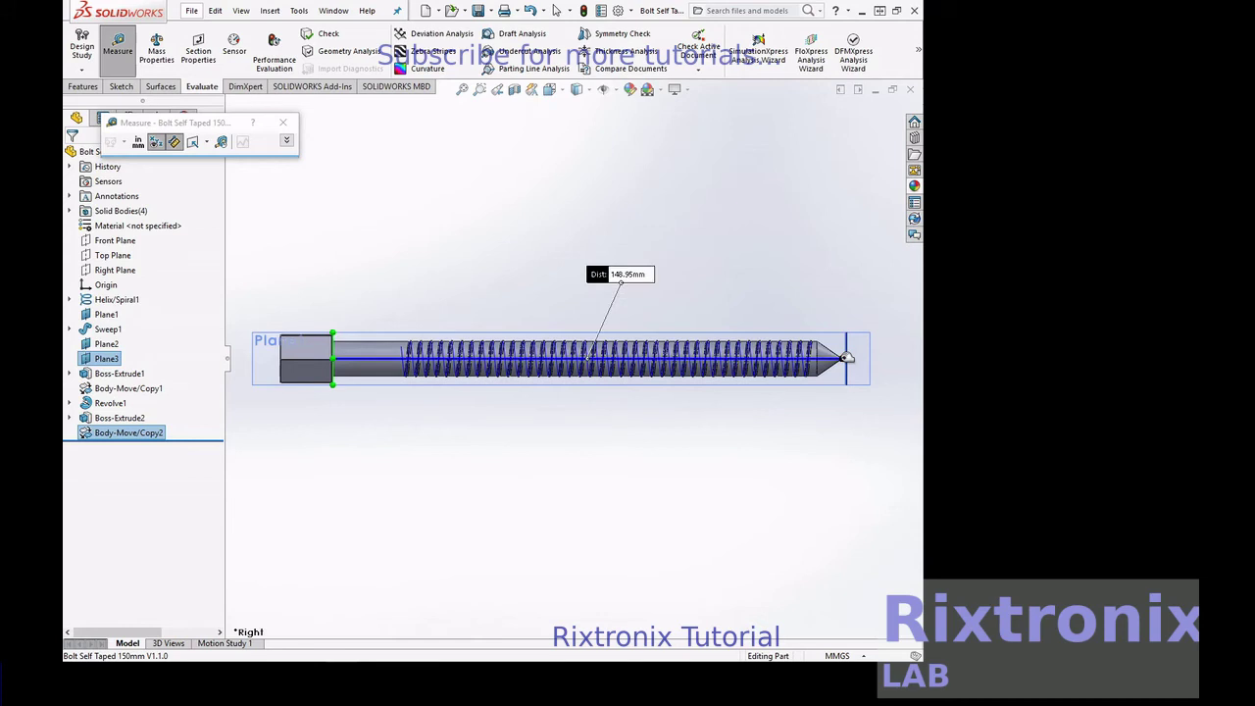
key("Escape")
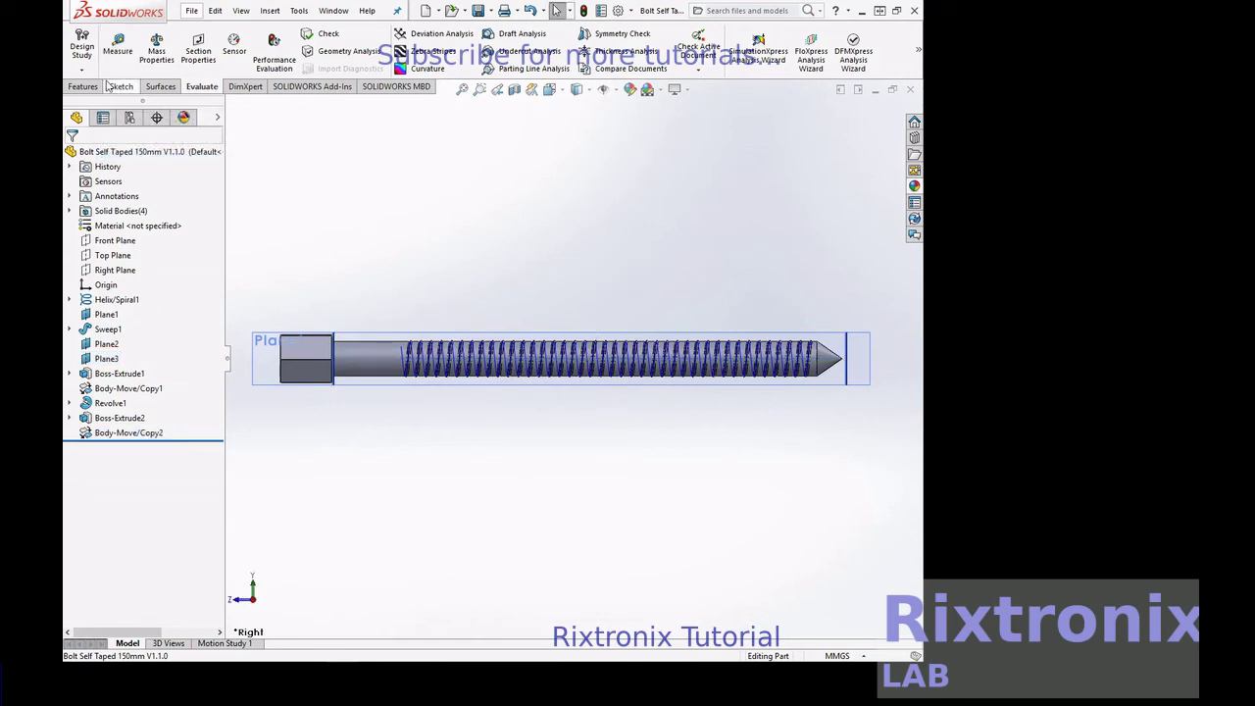
- Save the bolt part and select Plane4 at the hex head
left_click(191, 14)
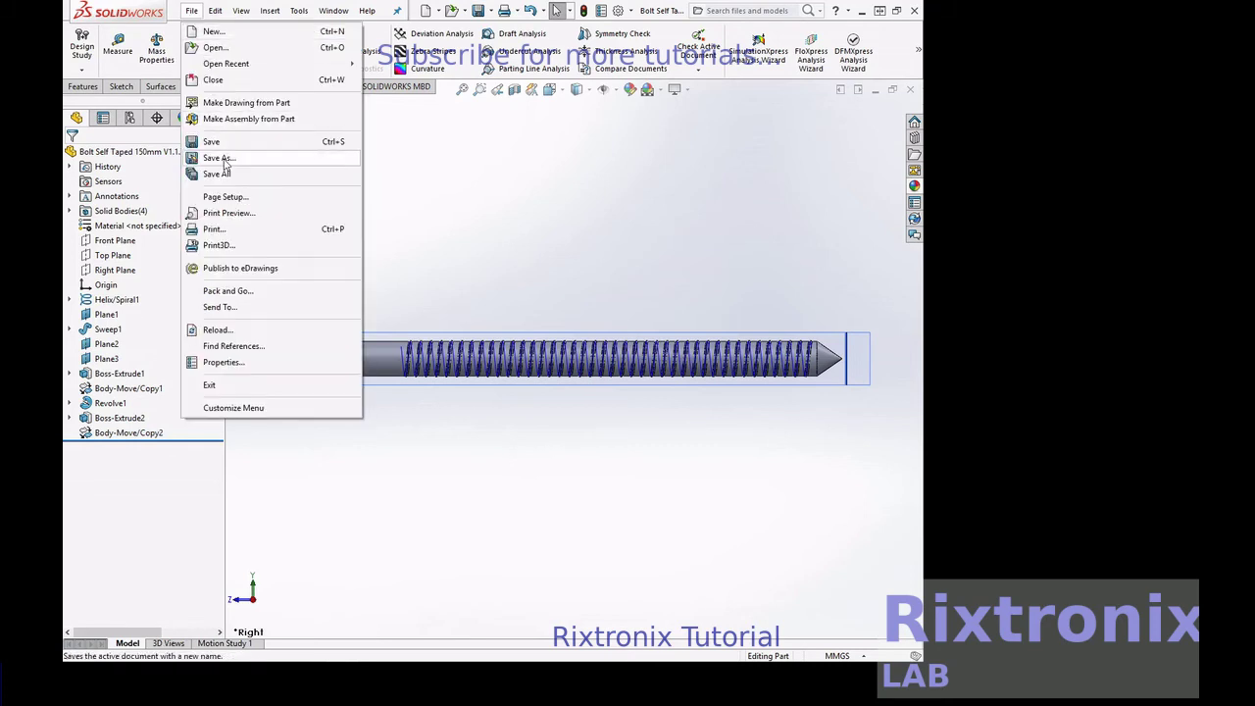
left_click(218, 158)
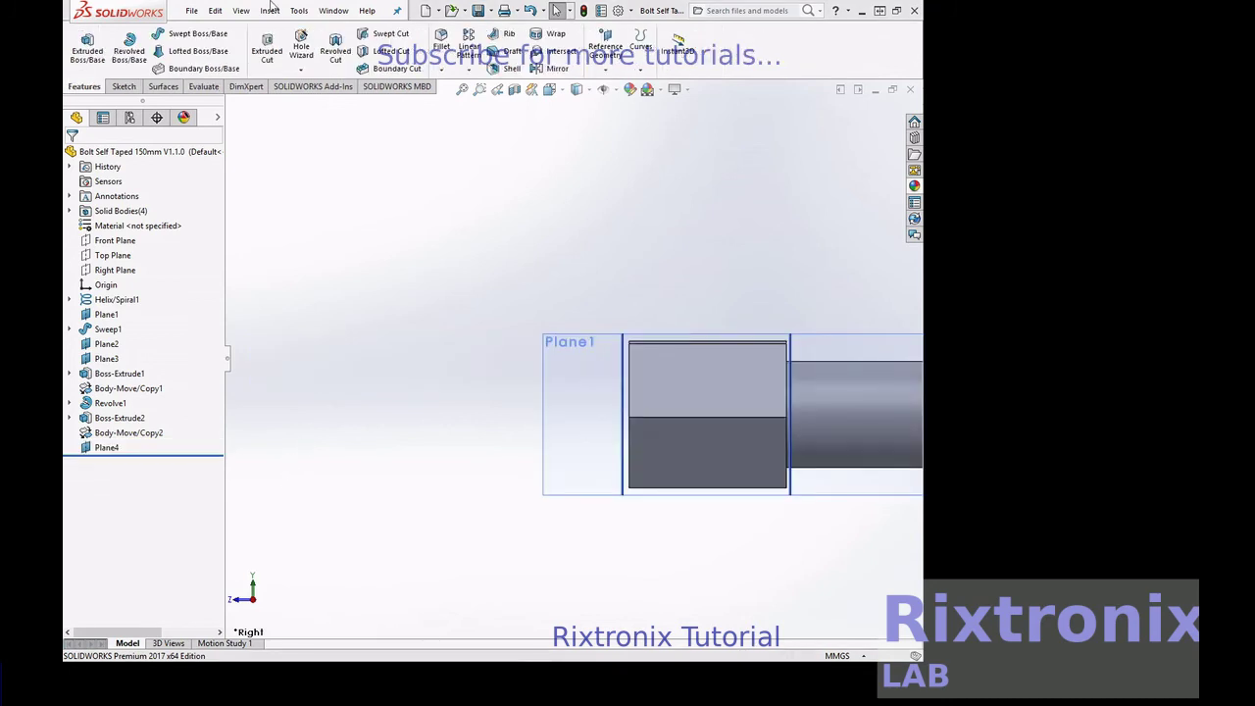
left_click(192, 11)
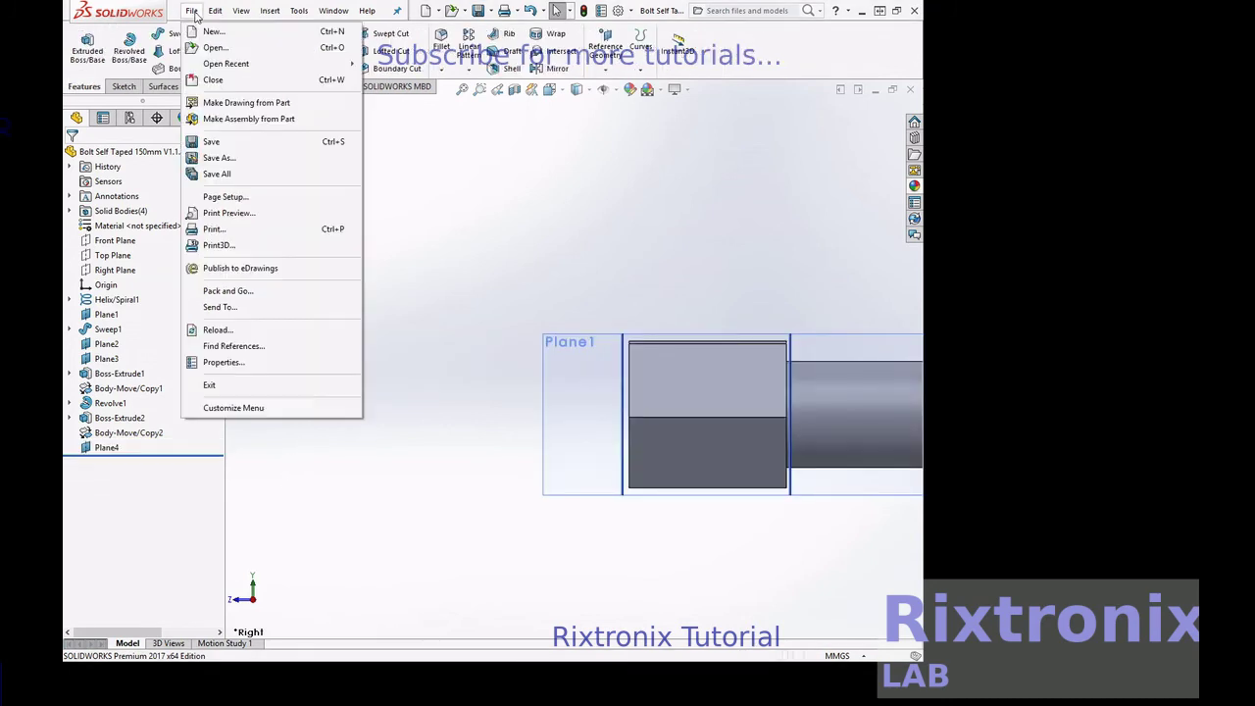
left_click(210, 143)
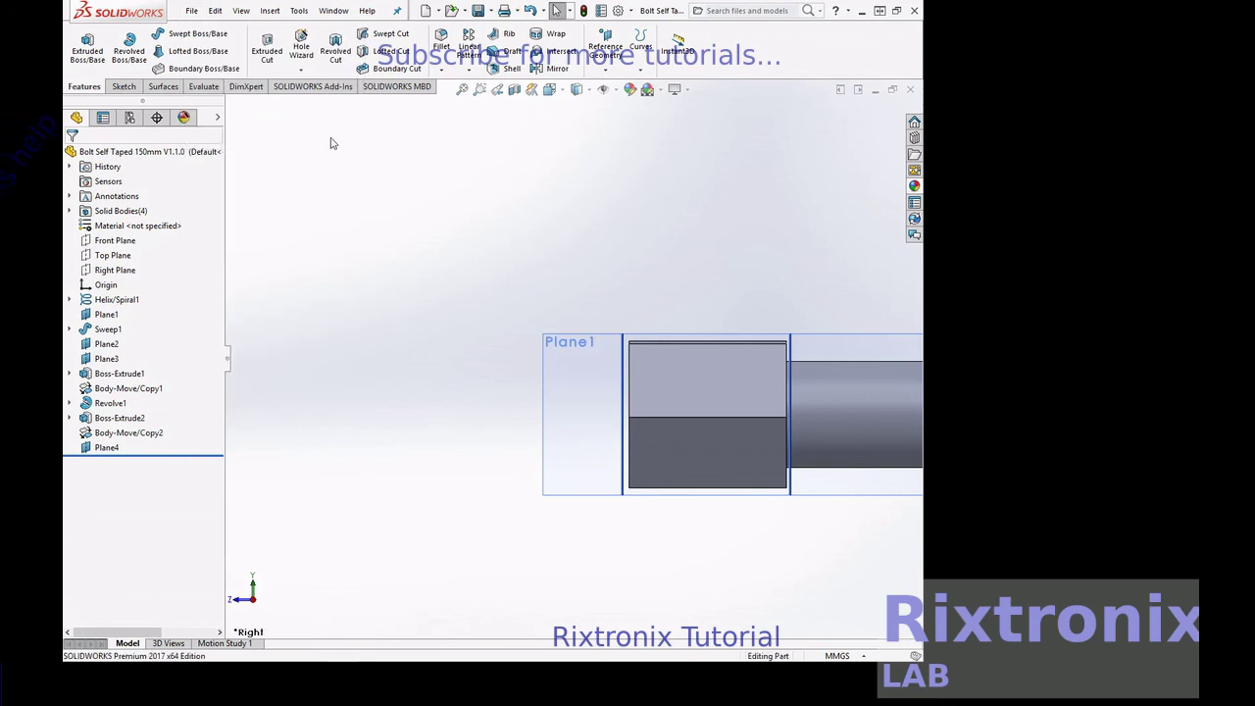
left_click(108, 448)
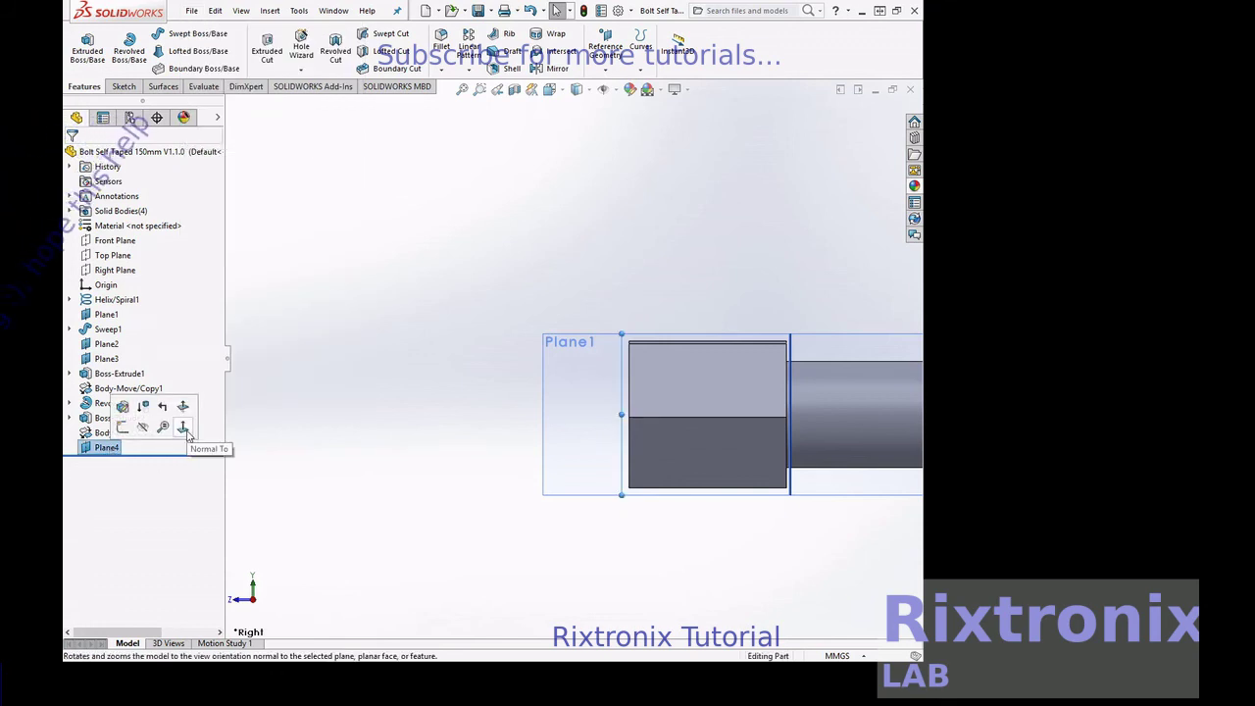
- View Plane4 normal-to and choose it as the plane for a new sketch
left_click(183, 429)
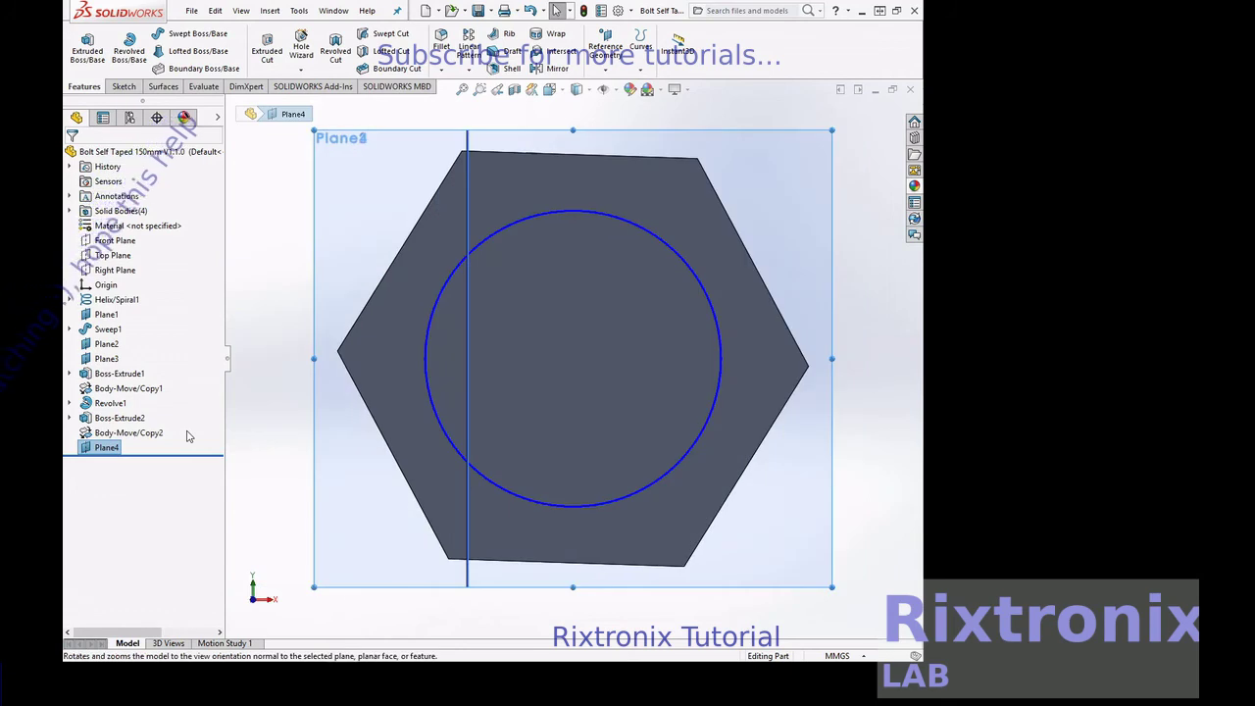
left_click(236, 181)
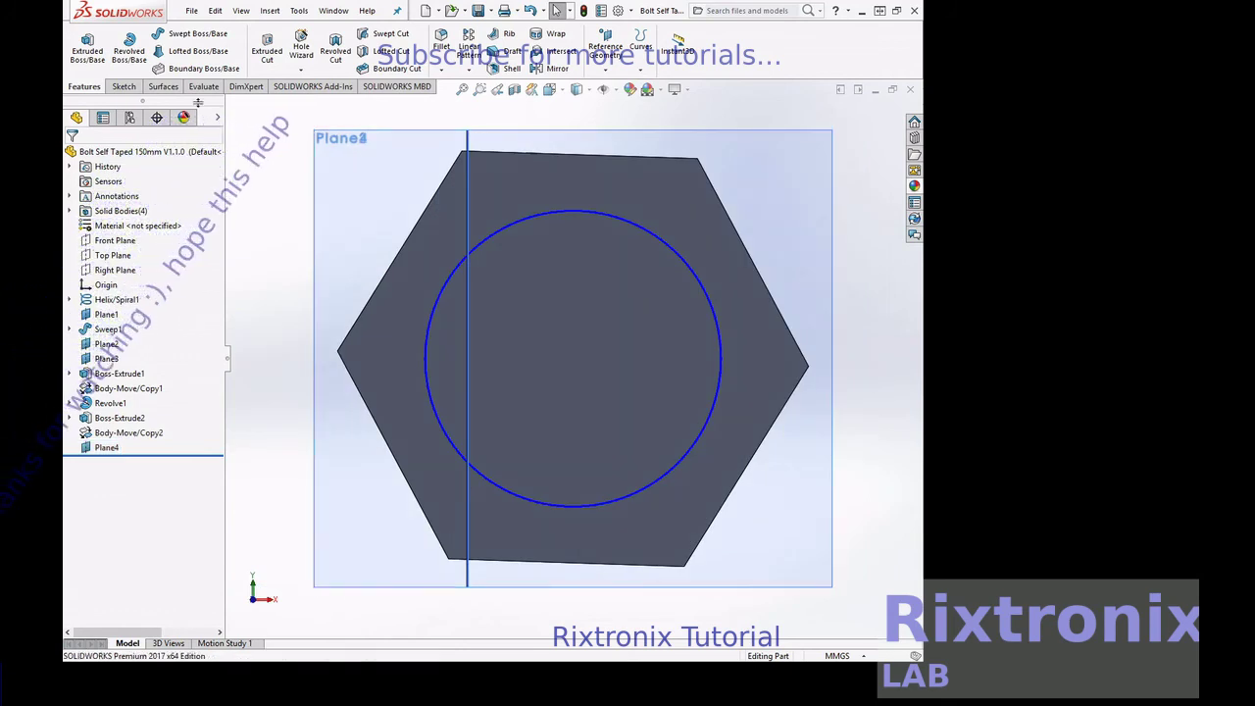
left_click(123, 86)
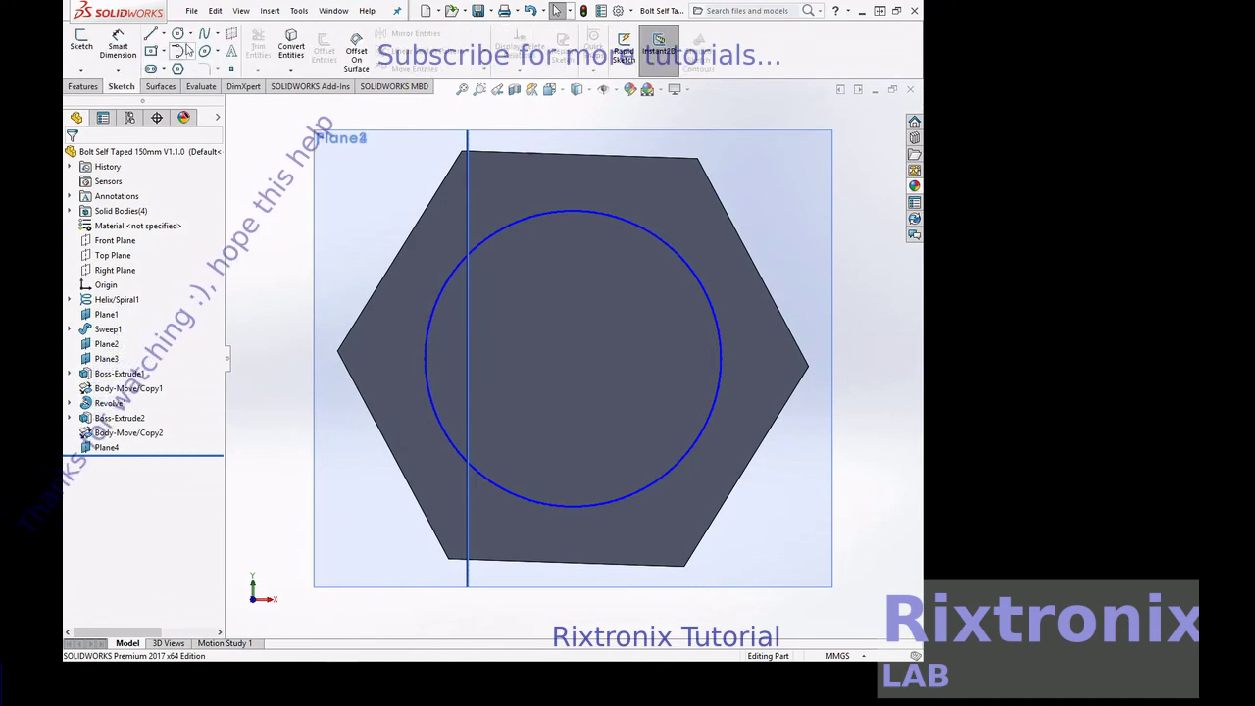
left_click(81, 41)
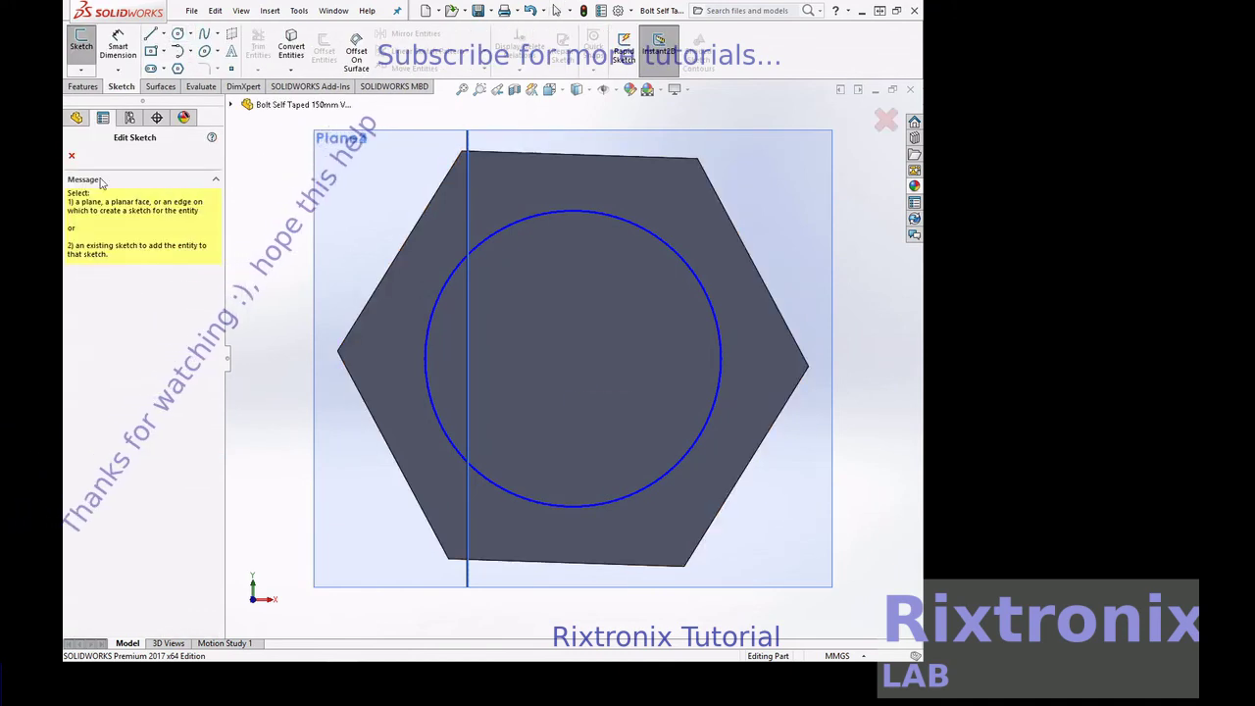
key("Escape")
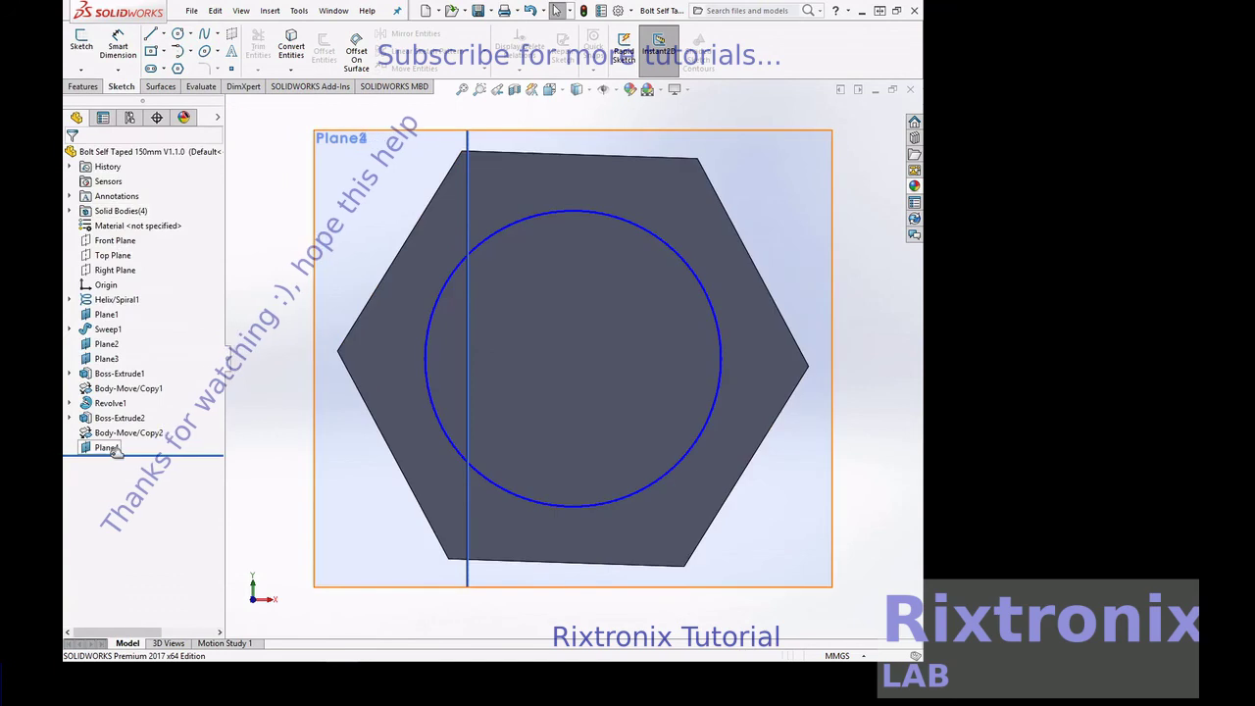
left_click(108, 448)
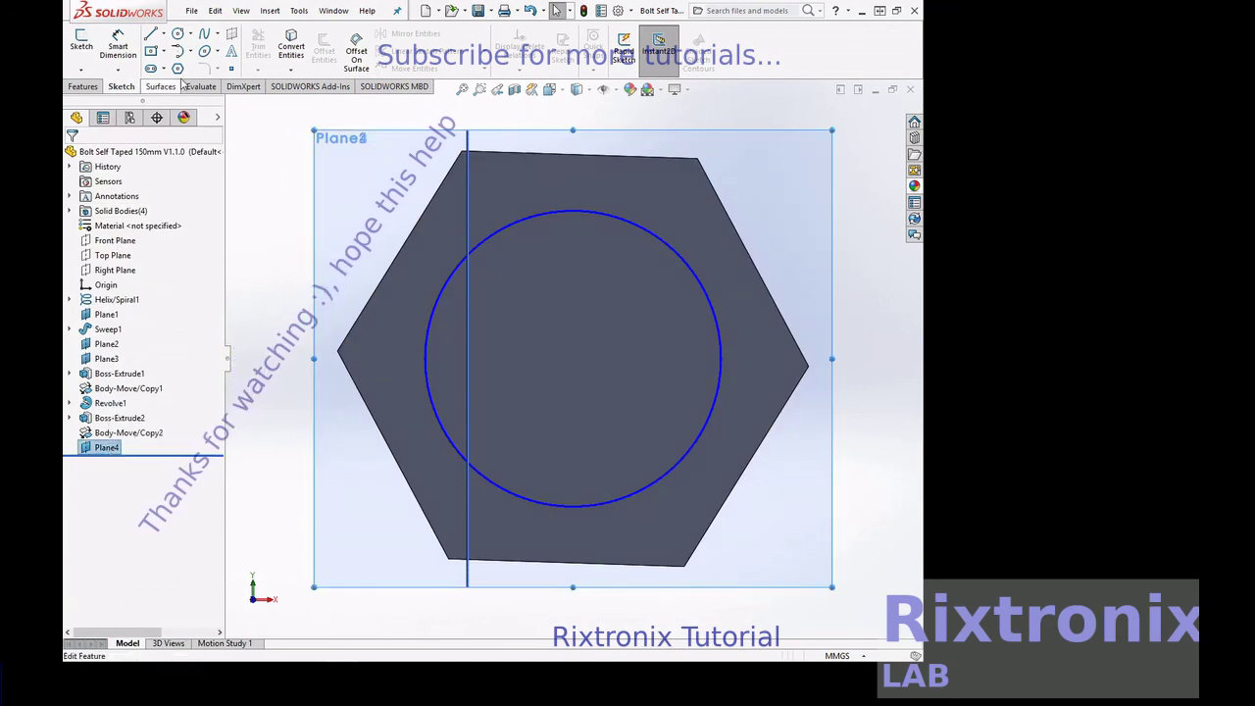
- Draw a circle of about 6.41 mm radius at the origin, saved as Sketch7
left_click(177, 32)
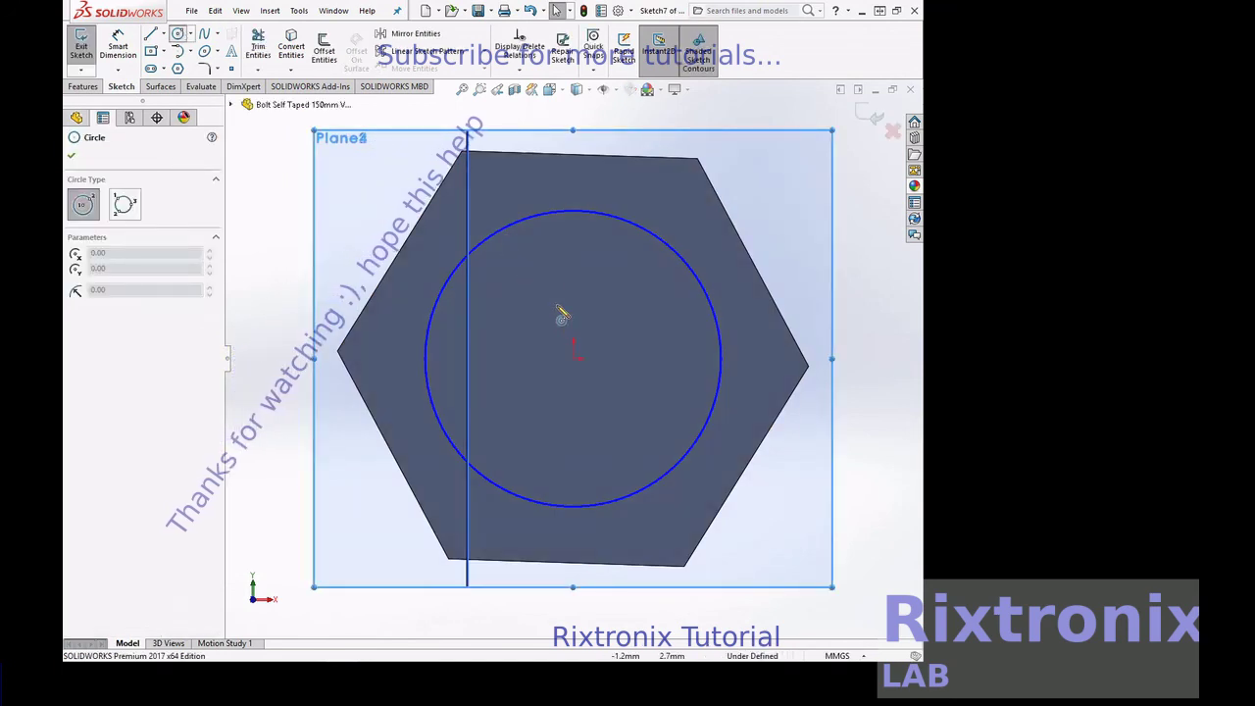
left_click(574, 355)
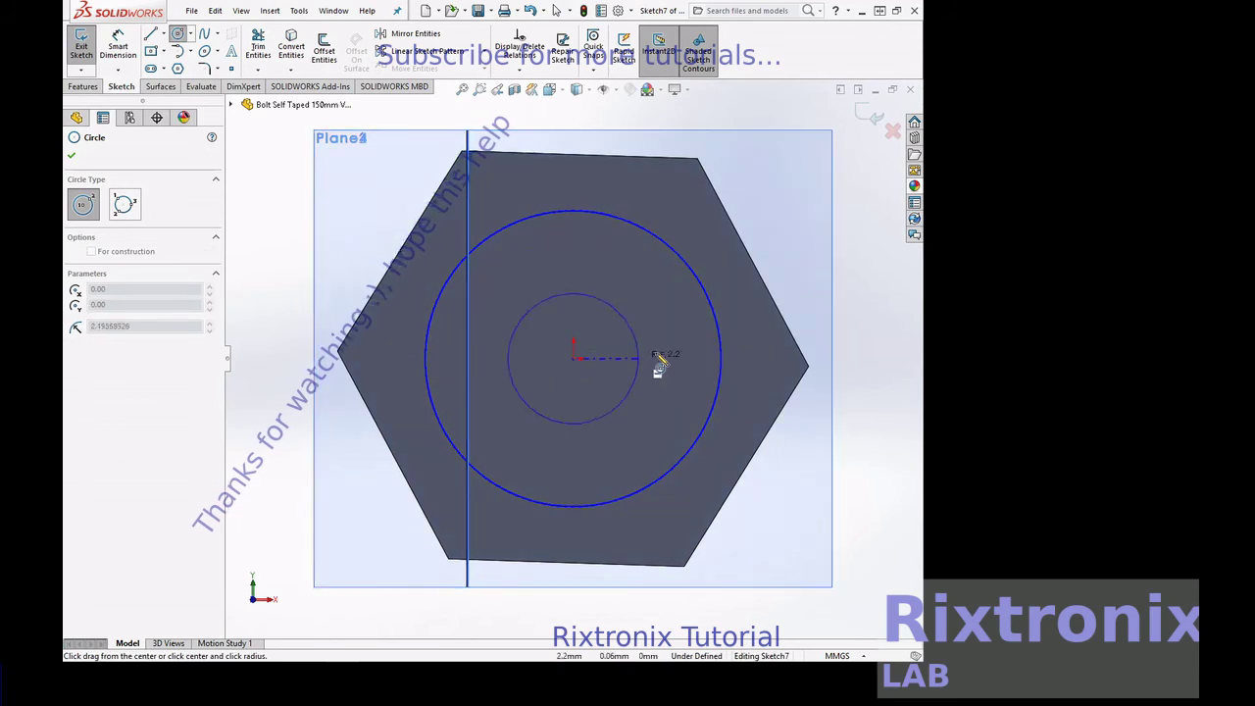
left_click(764, 360)
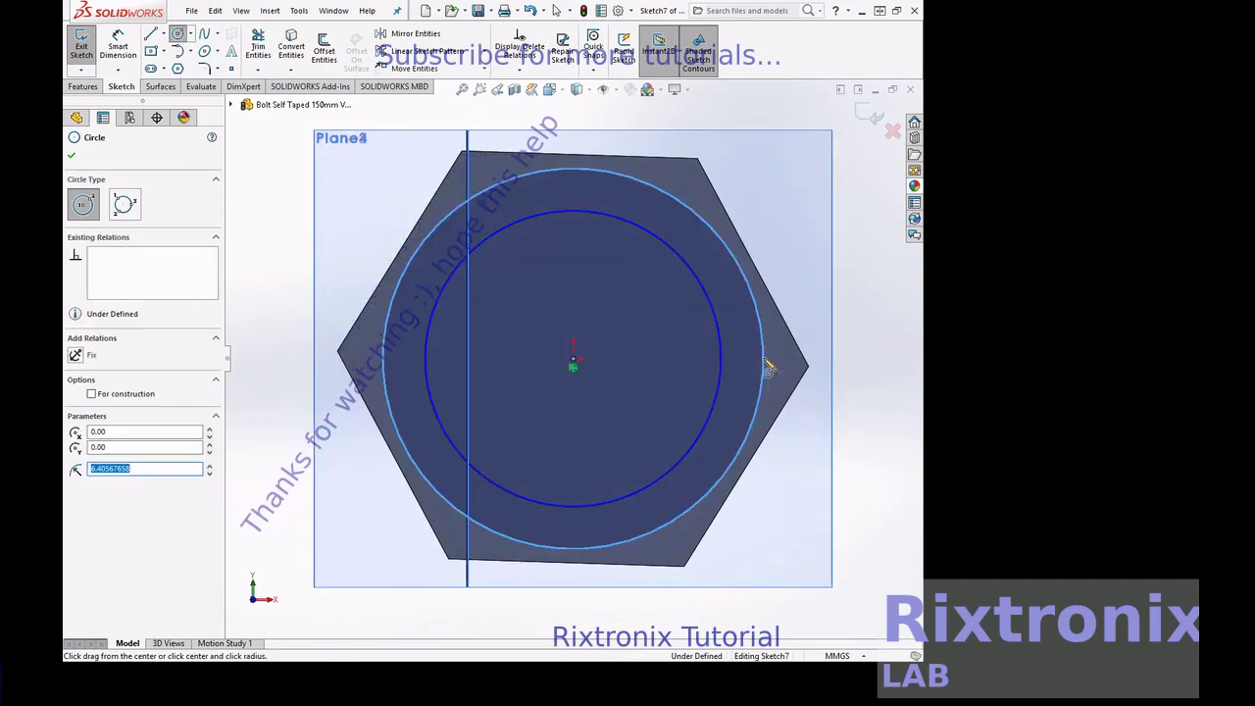
left_click(70, 155)
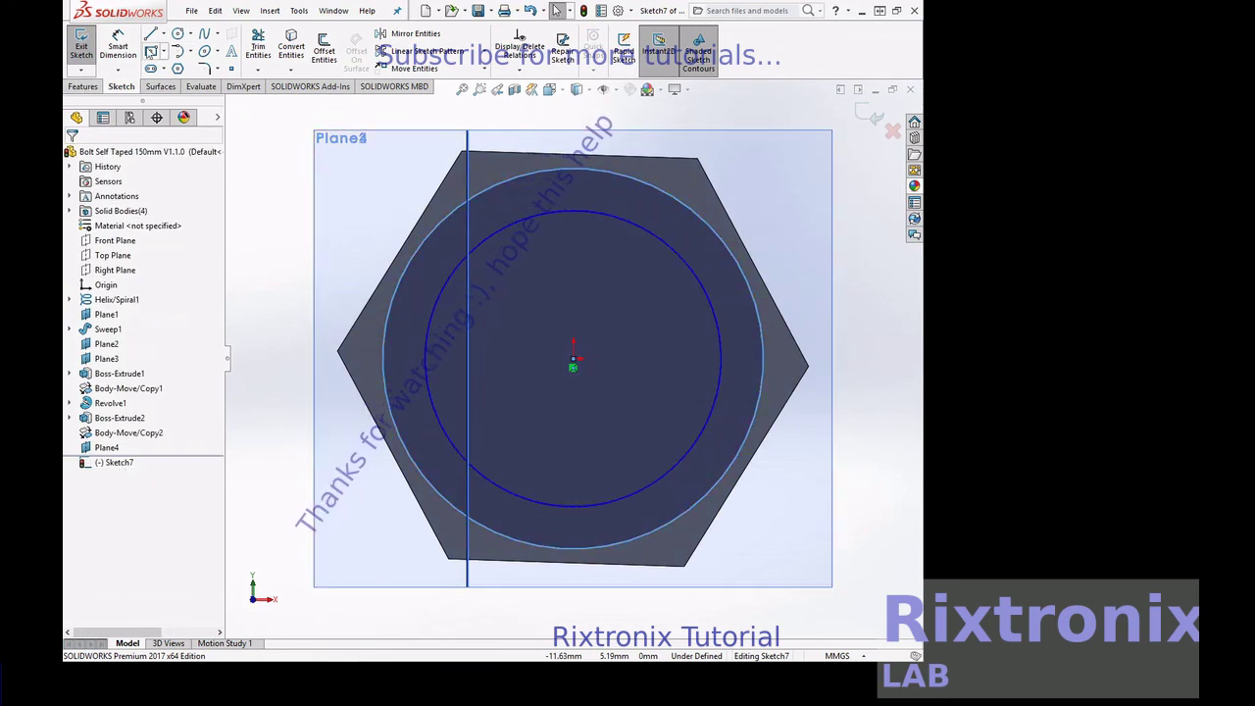
left_click(81, 44)
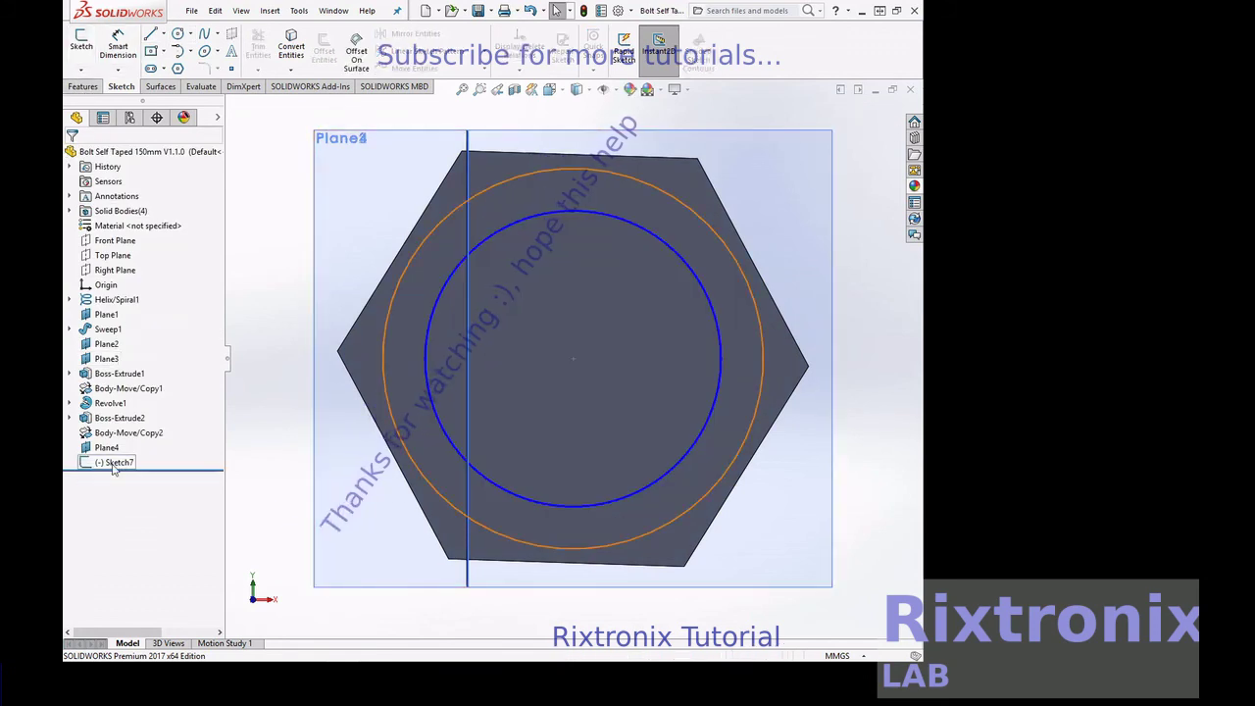
left_click(114, 462)
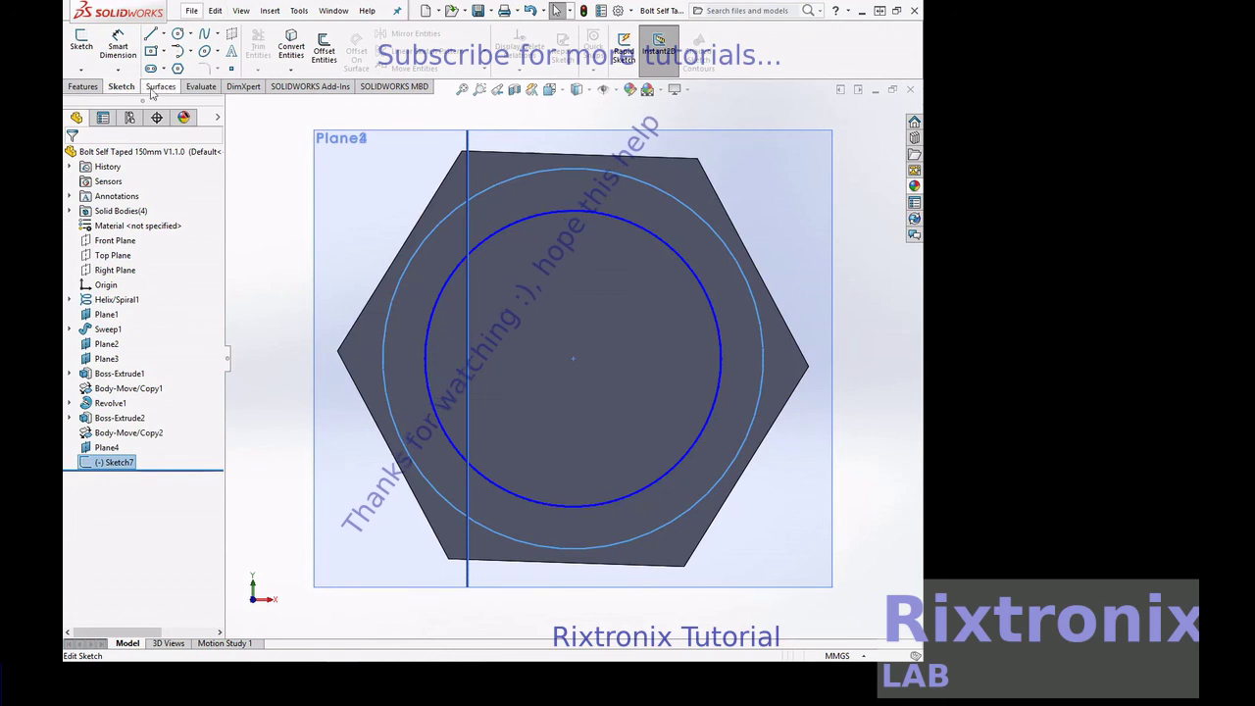
left_click(83, 86)
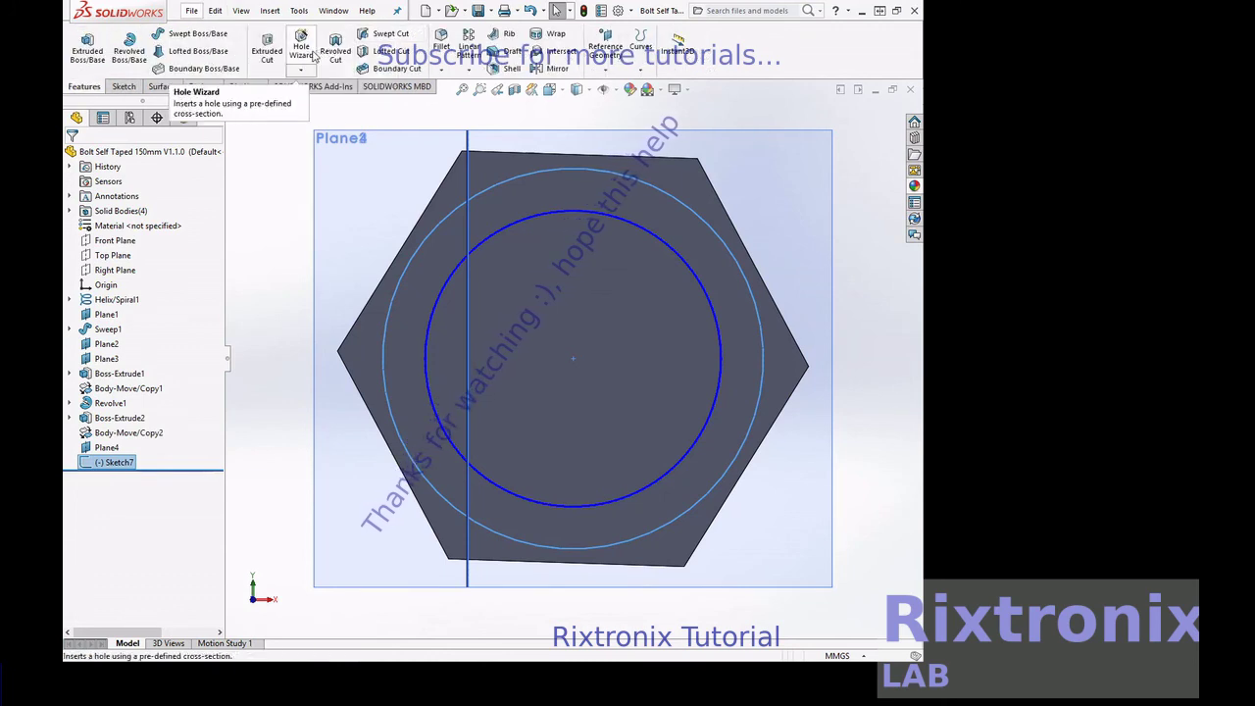
- Cut outside Sketch7 15 mm blind with a 45° draft to chamfer the hex corners
left_click(274, 57)
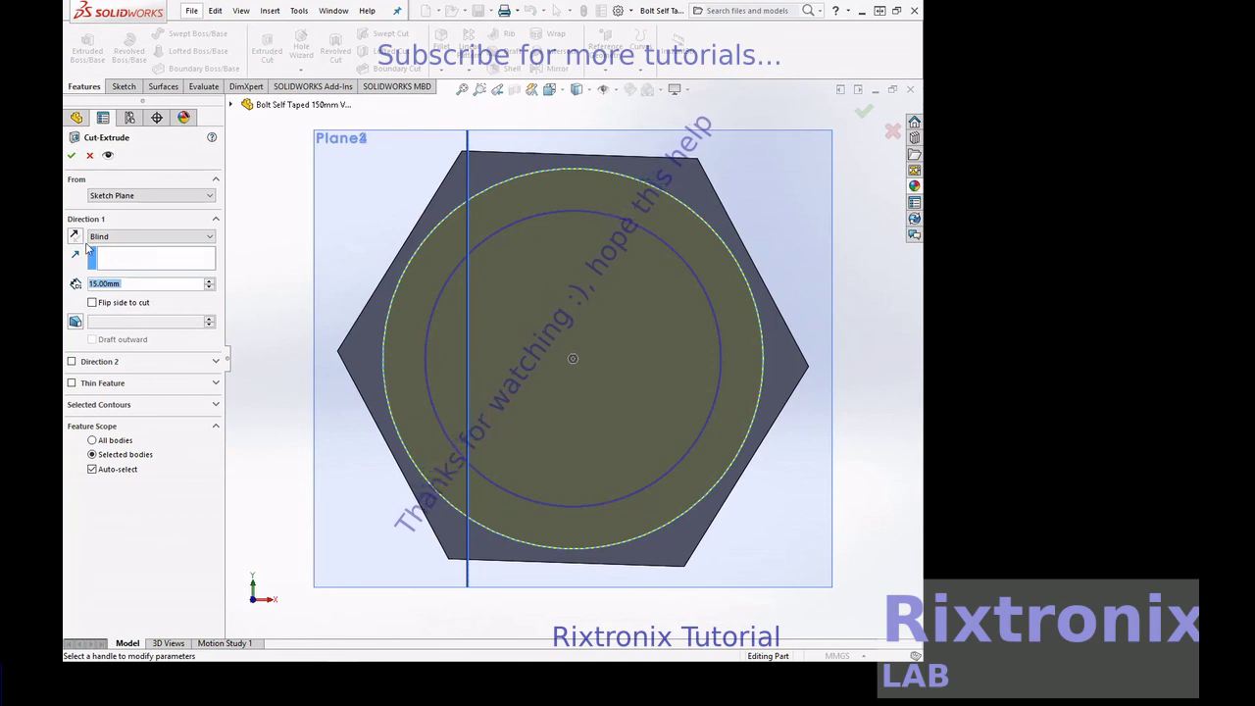
left_click(91, 303)
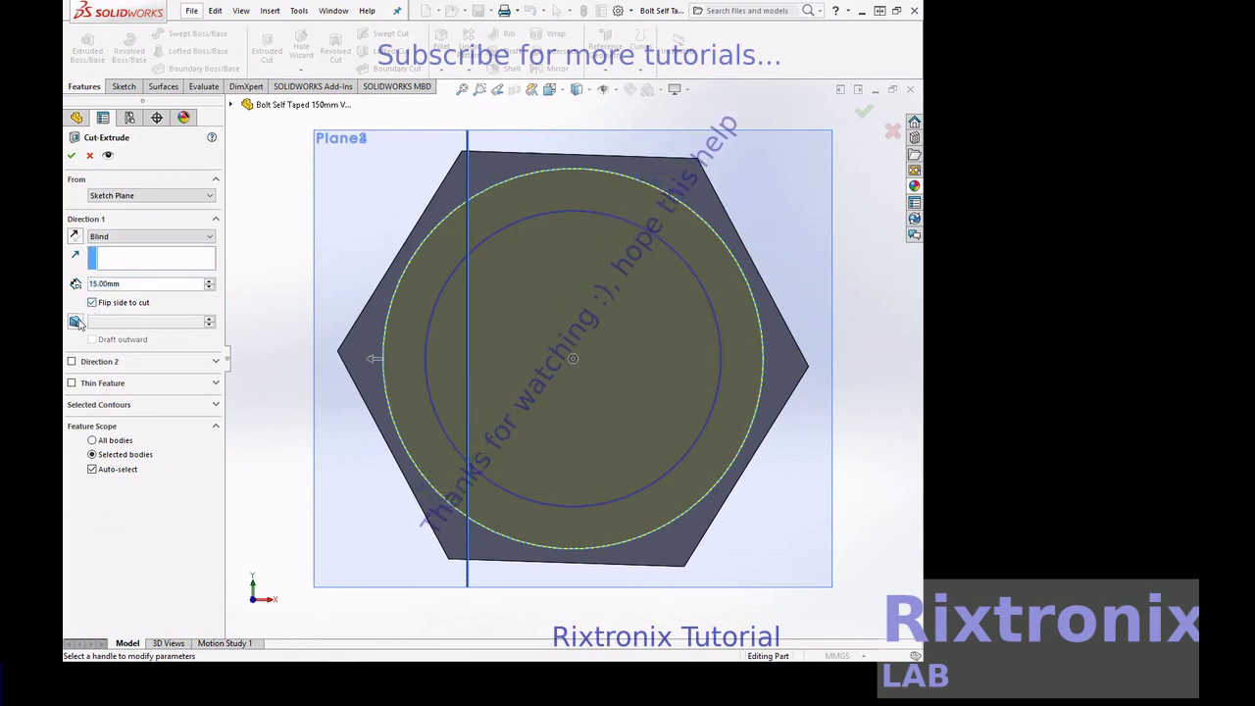
left_click(76, 320)
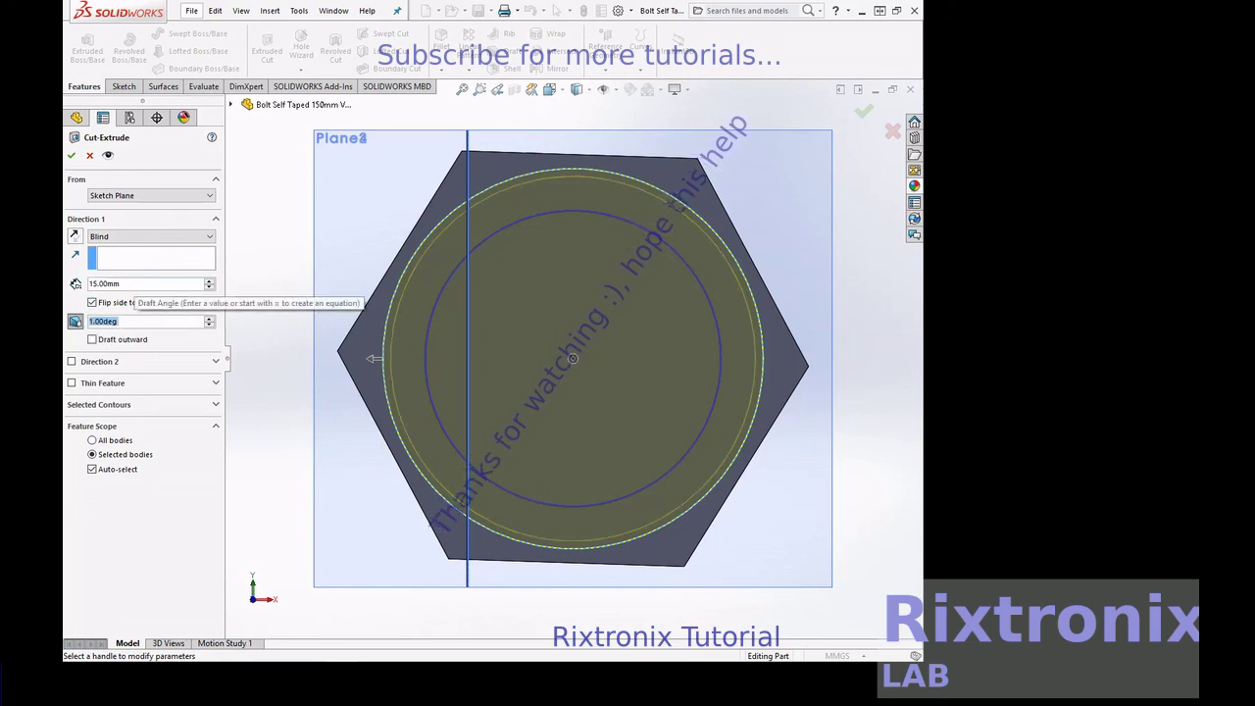
type("45")
key("Return")
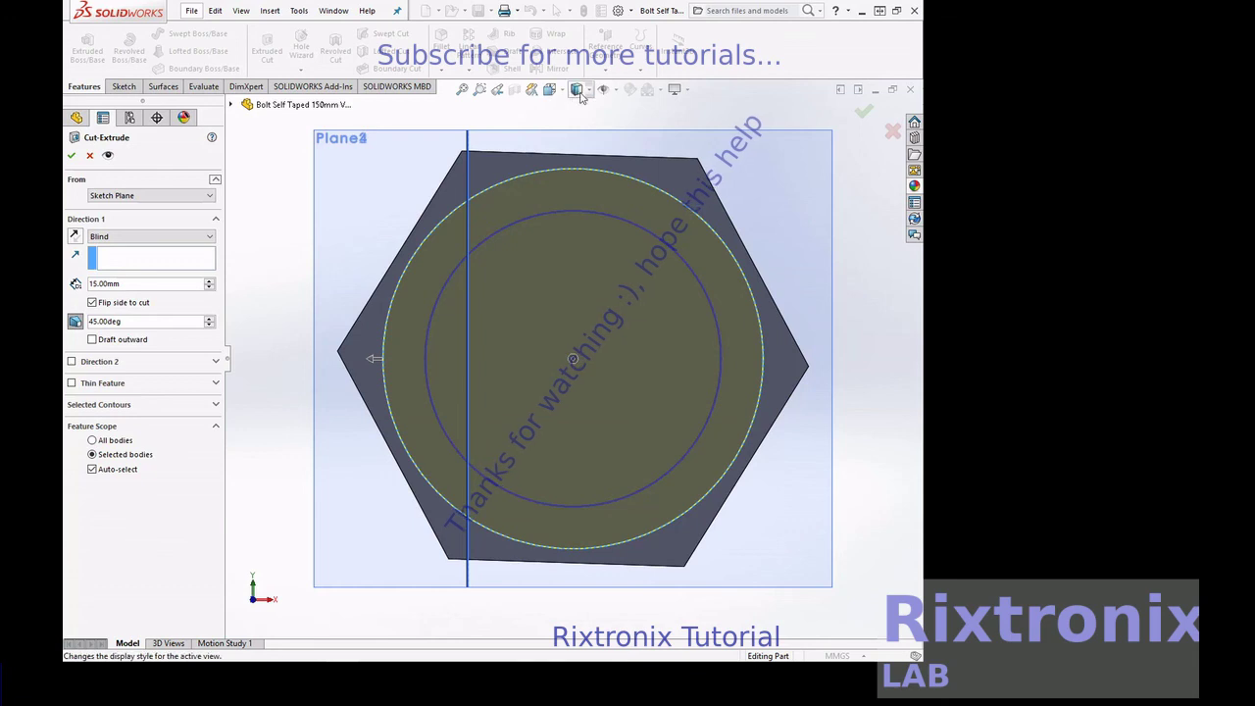
right_click(744, 117)
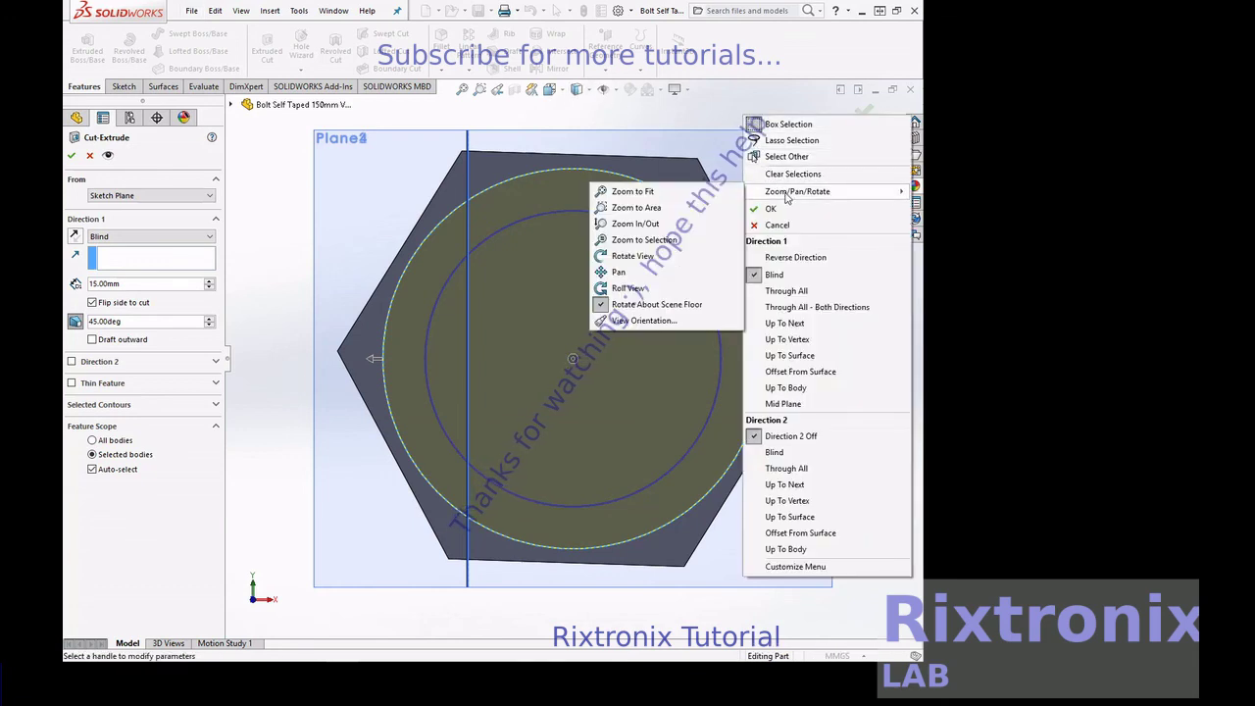
left_click(638, 252)
left_click_drag(826, 249, 413, 276)
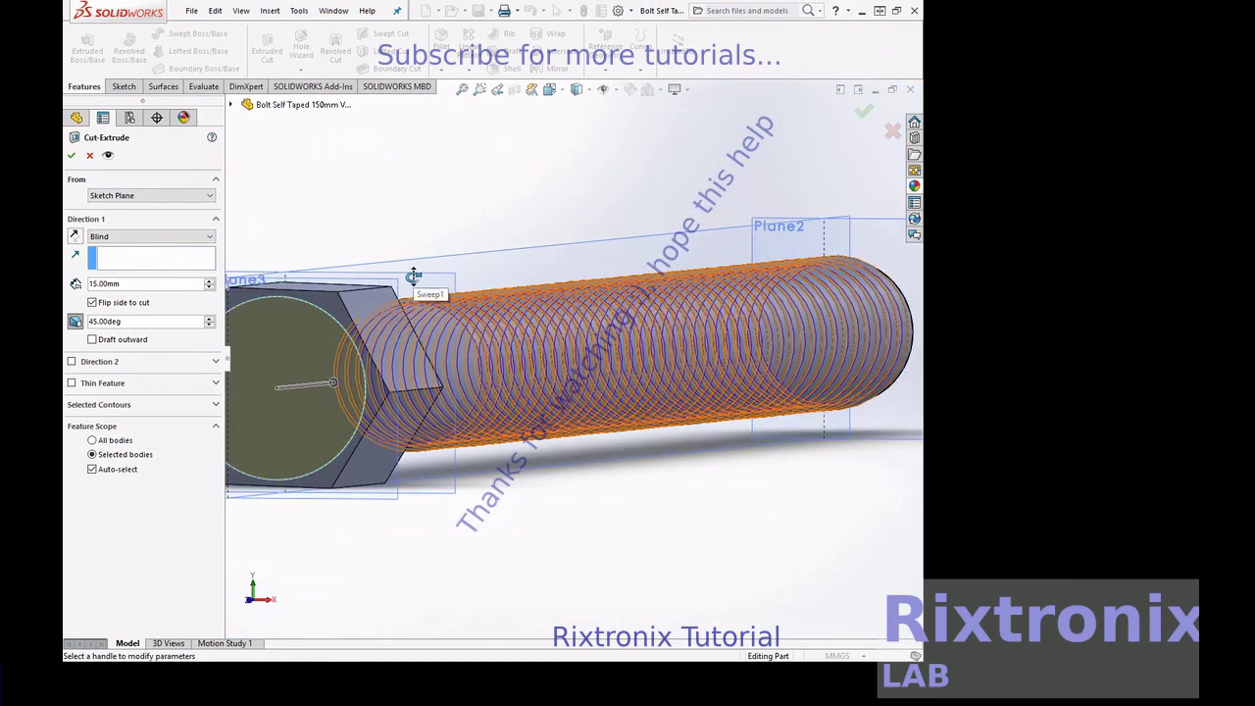
key("Left")
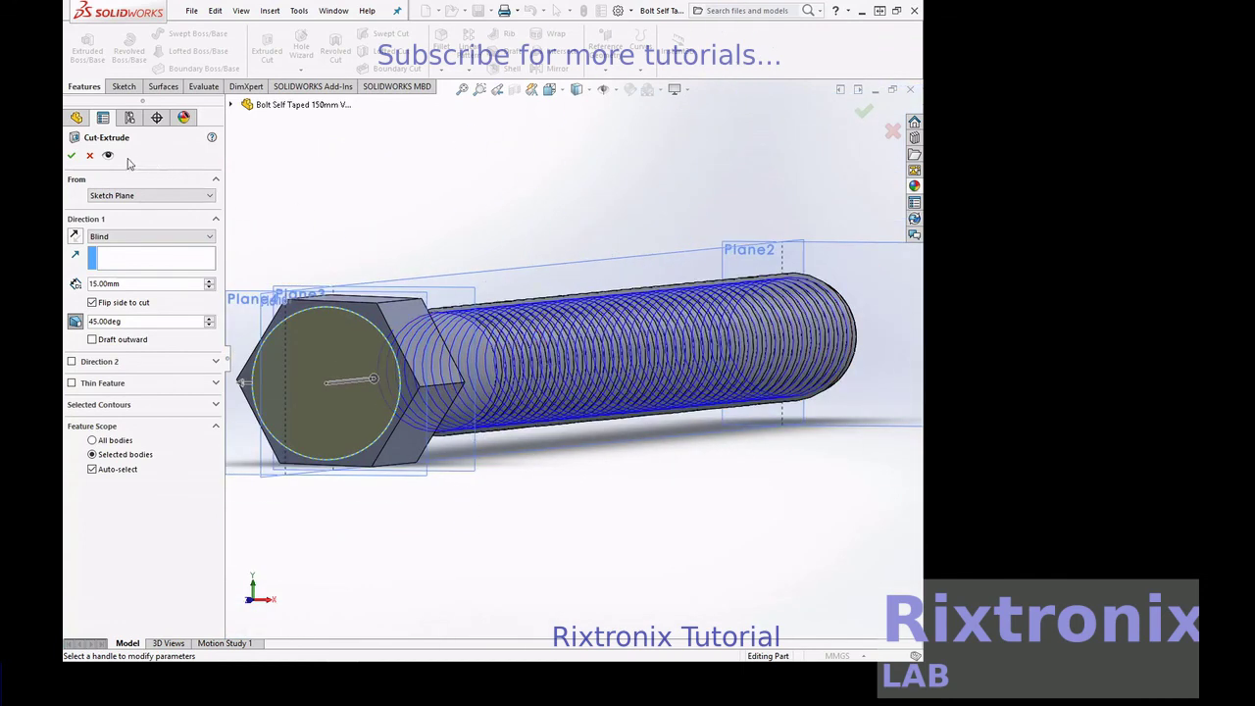
left_click(72, 156)
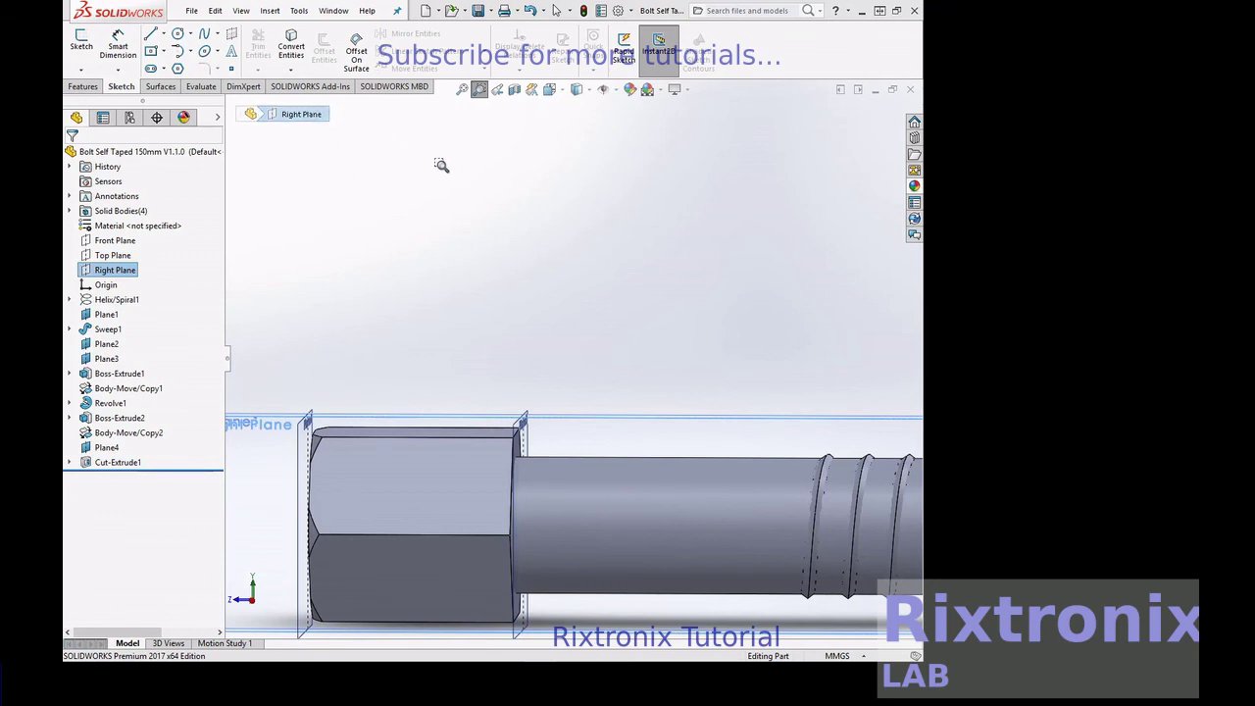
key("Escape")
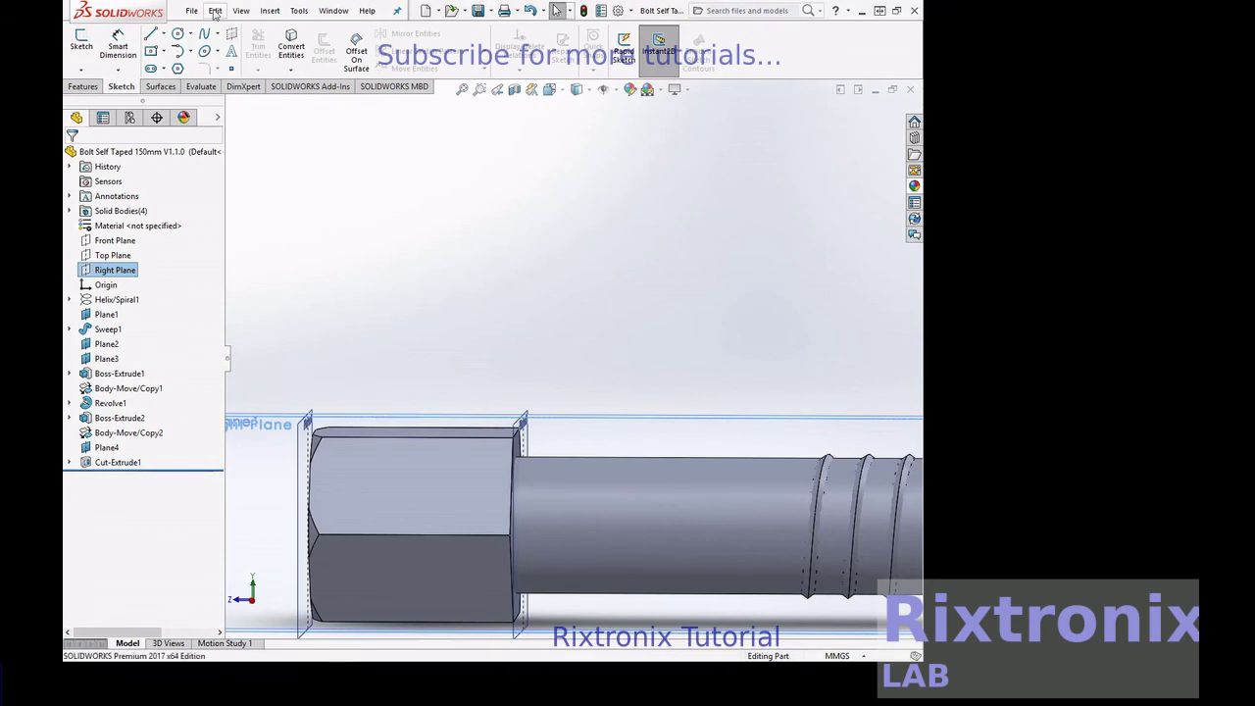
- Create sketch text reading 'Rixtronix' on the shank beside the hex head
left_click(232, 52)
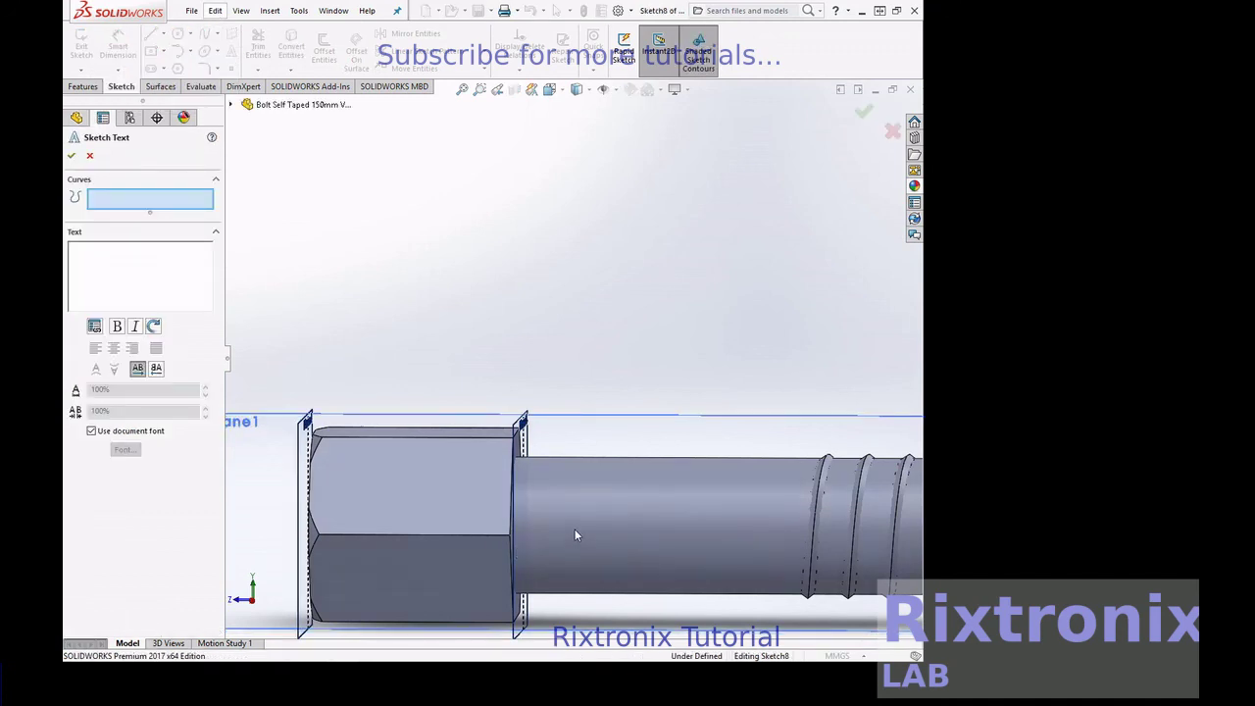
type("R")
type("ixtronix")
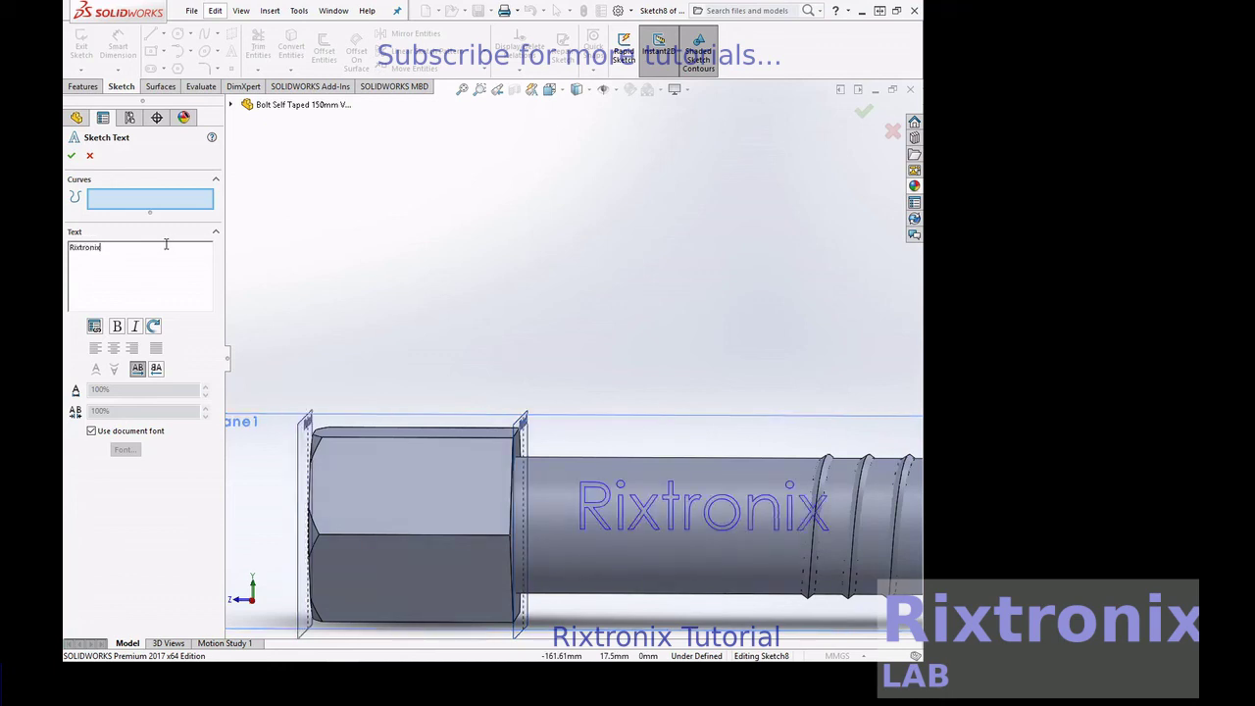